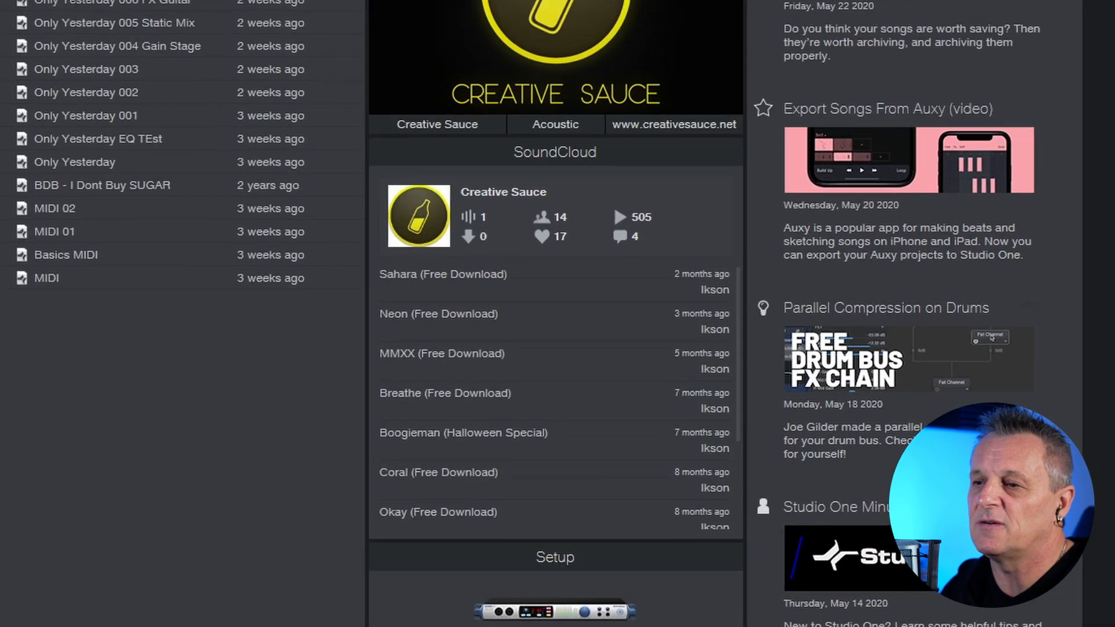
Open the audio device options and look through the list of available audio devices.
{"action": "left_click", "coordinate": [470, 548]}
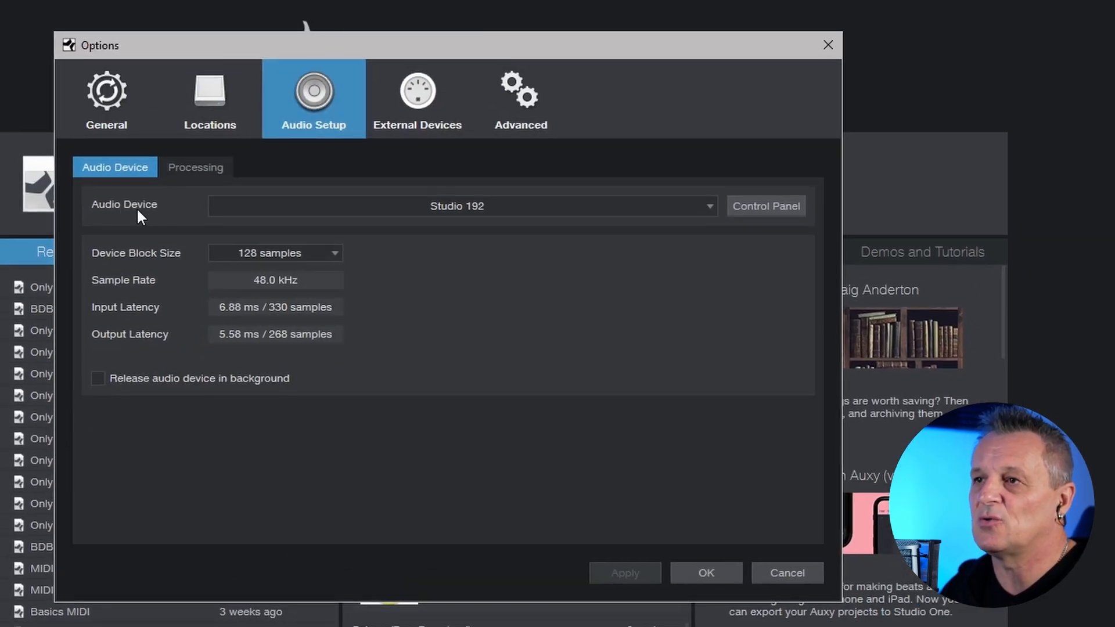
{"action": "left_click", "coordinate": [388, 206]}
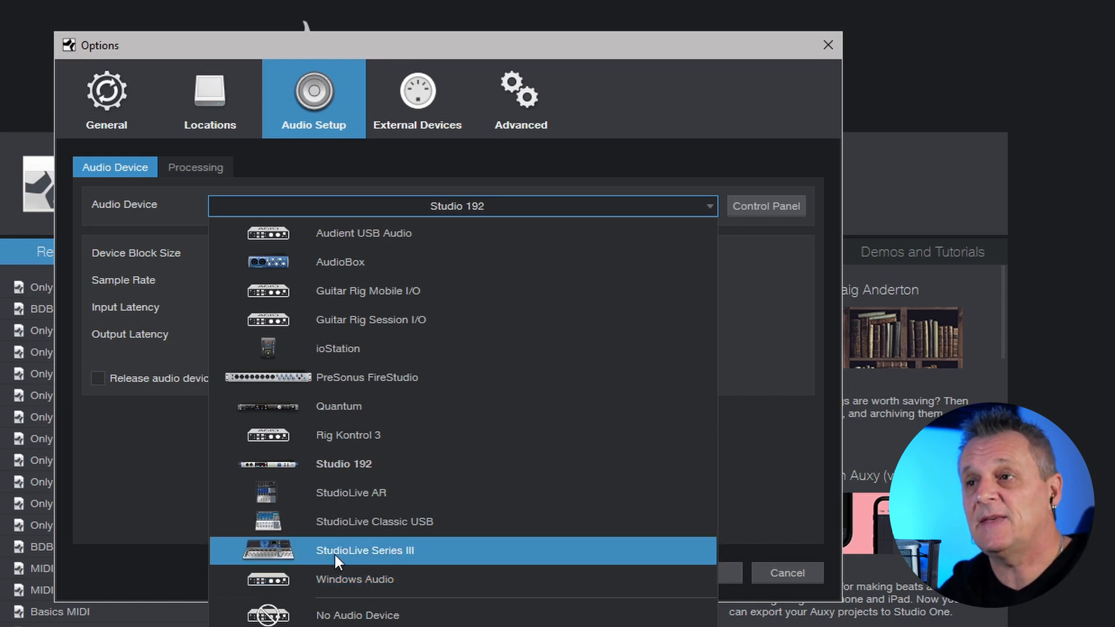
{"action": "left_click", "coordinate": [153, 454]}
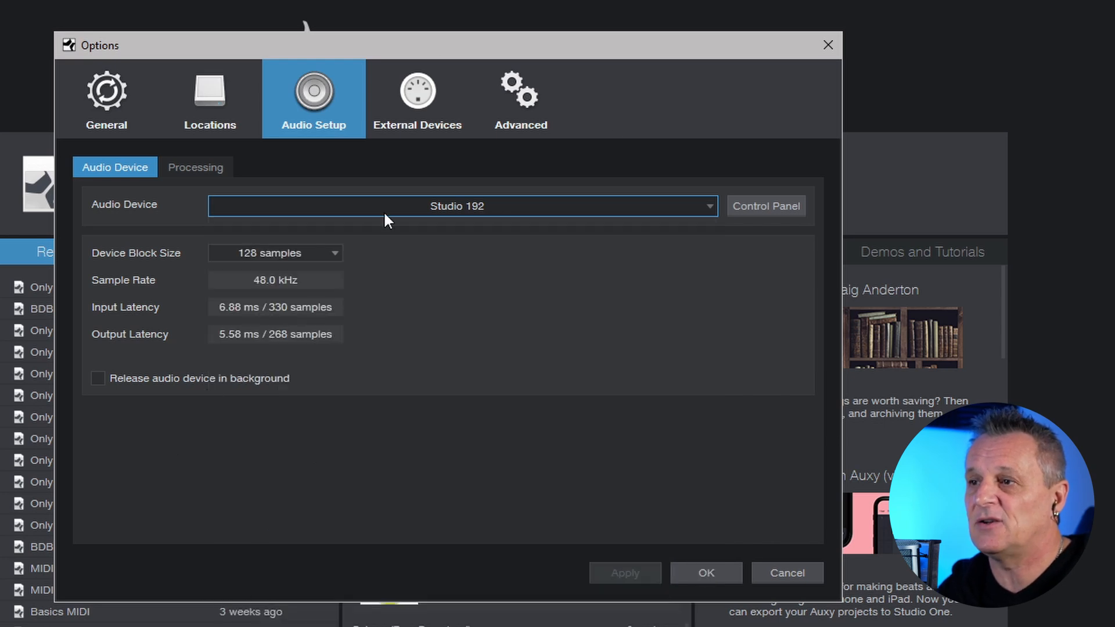
{"action": "left_click", "coordinate": [706, 569]}
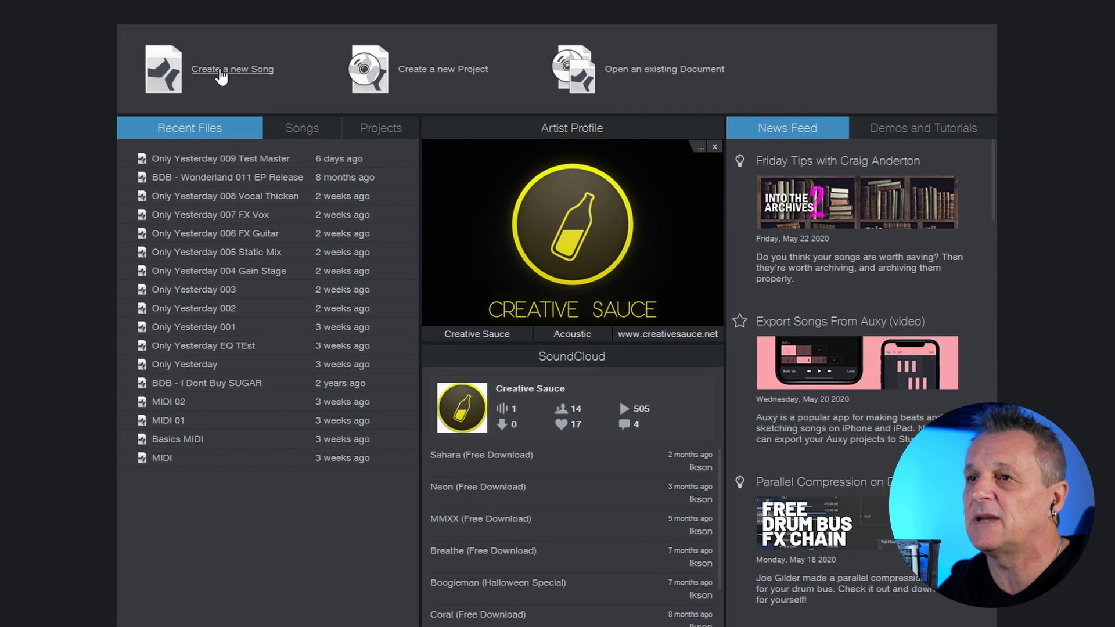
Create a new song from the Empty Song style with the title "Guitar Jam".
{"action": "left_click", "coordinate": [294, 105]}
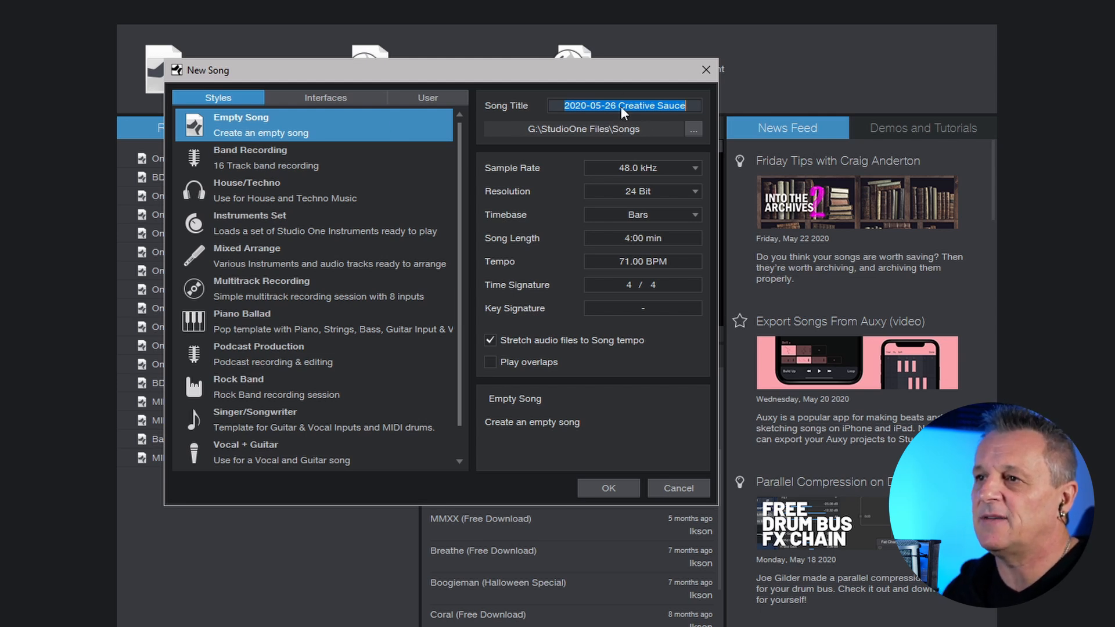
{"action": "type", "text": "G"}
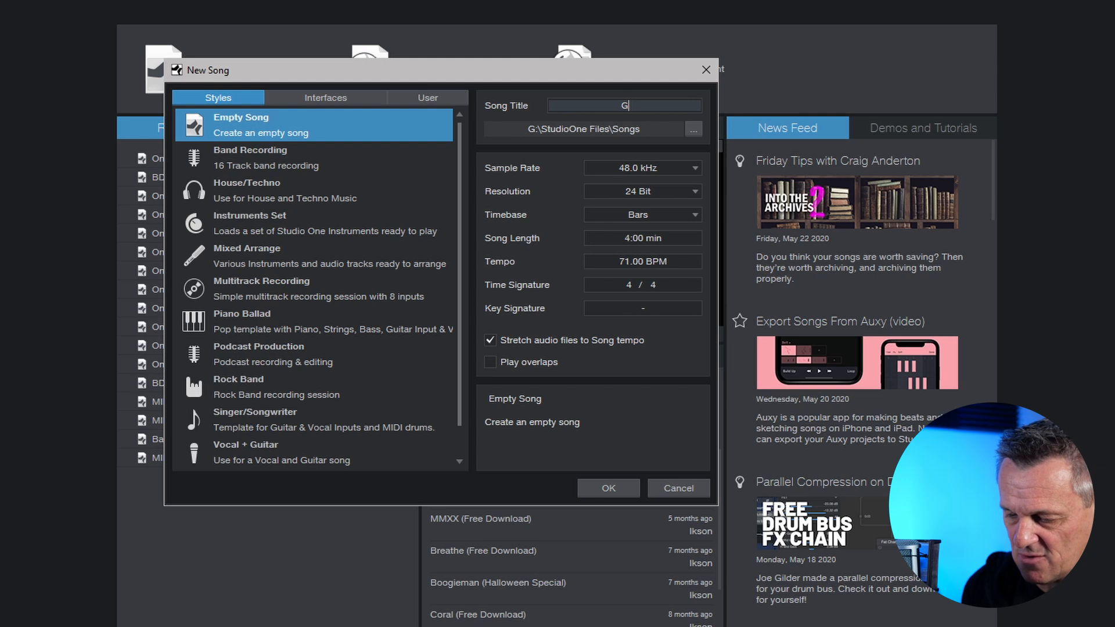
{"action": "type", "text": "uitar"}
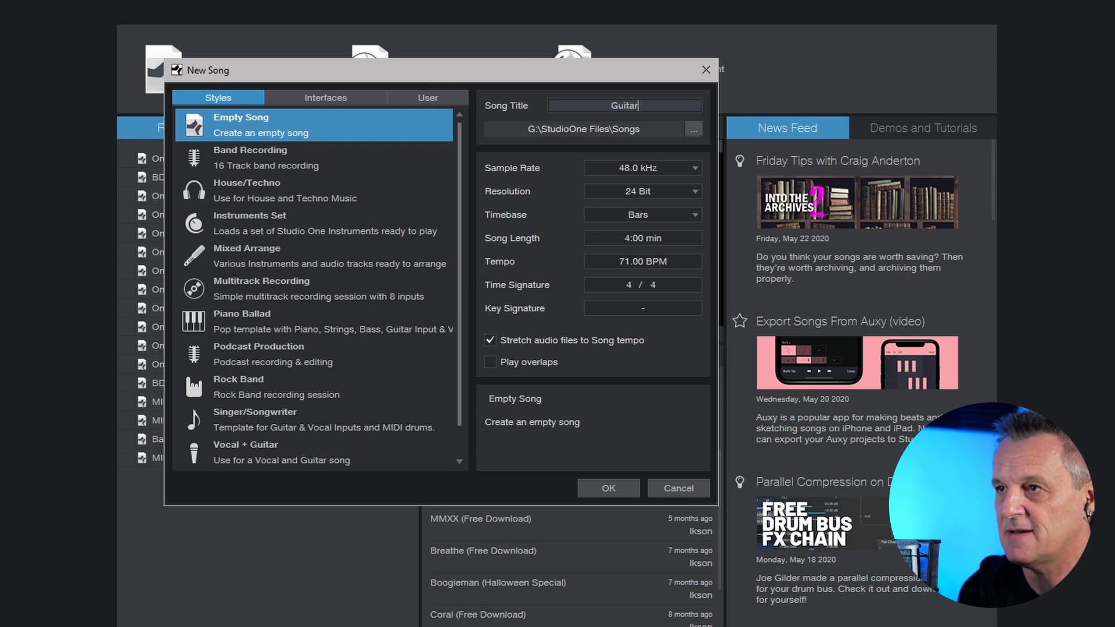
{"action": "type", "text": " Jam"}
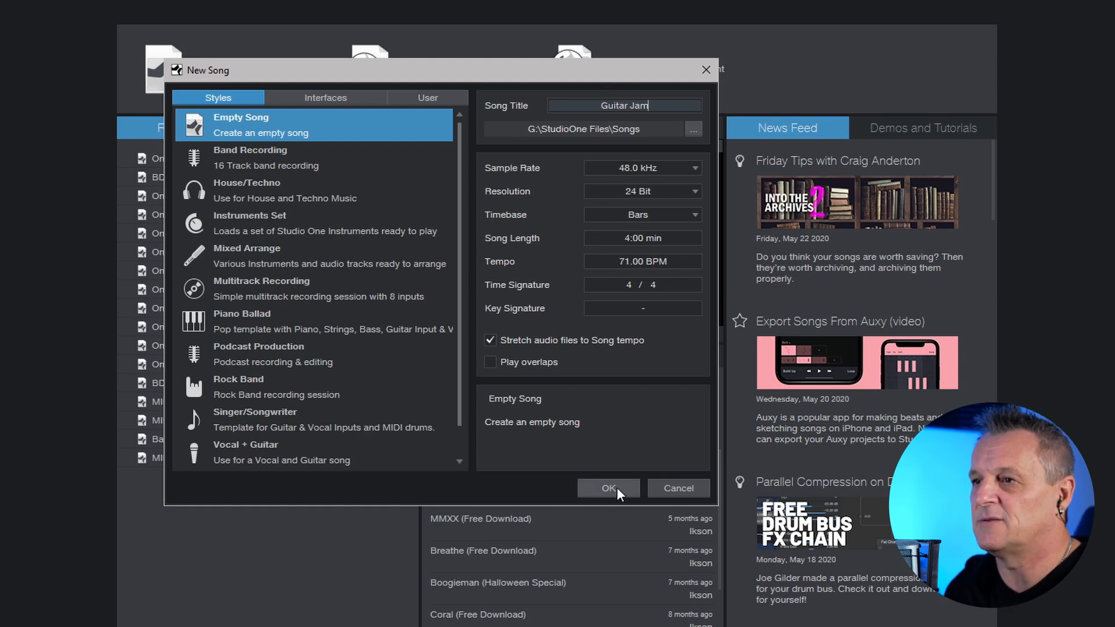
{"action": "left_click", "coordinate": [605, 488]}
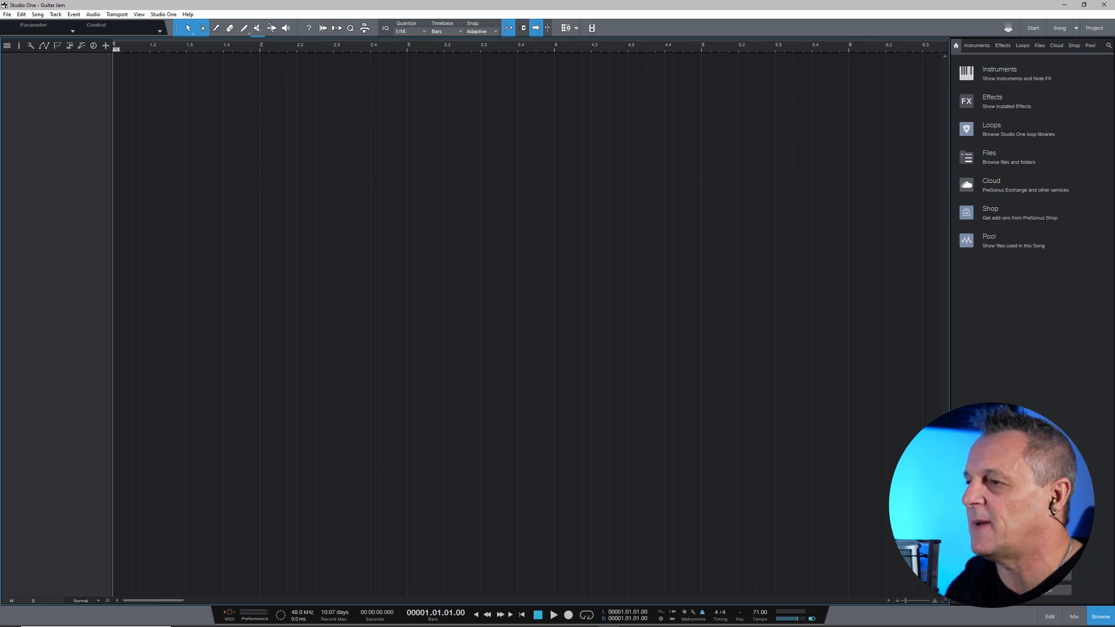
Hide the browser and add a mono audio track to the song.
{"action": "left_click", "coordinate": [1100, 617]}
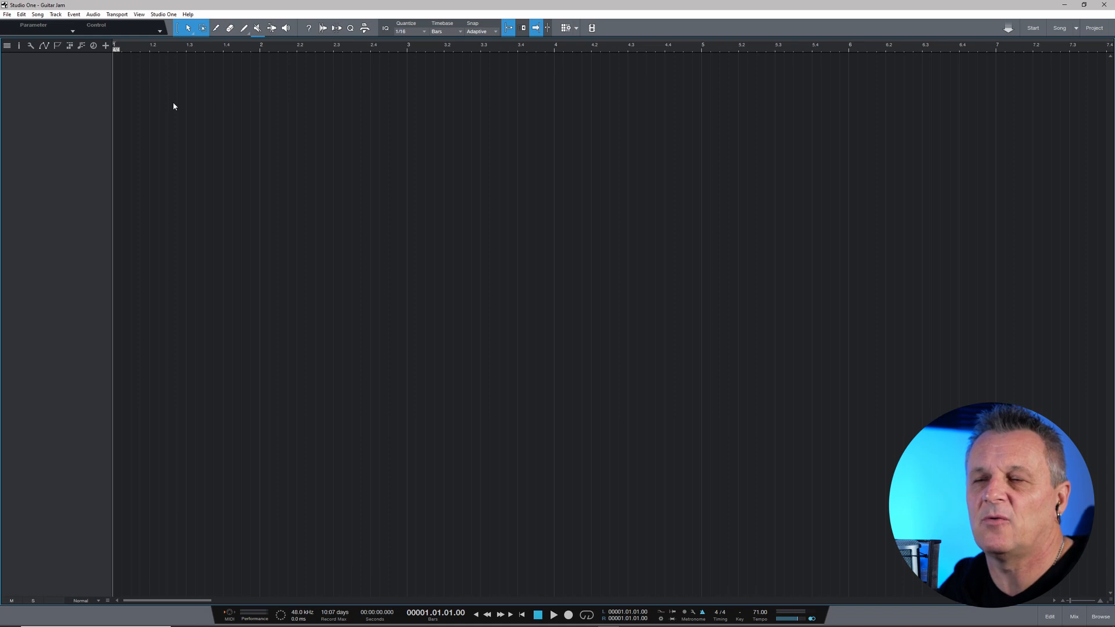
{"action": "left_click", "coordinate": [106, 46]}
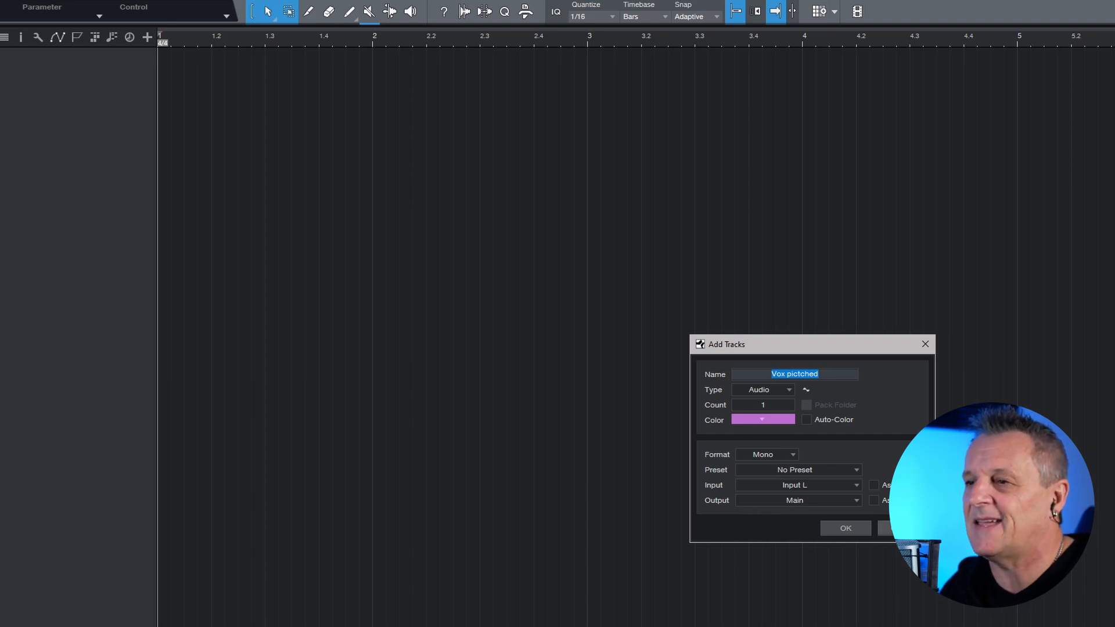
{"action": "left_click", "coordinate": [902, 529]}
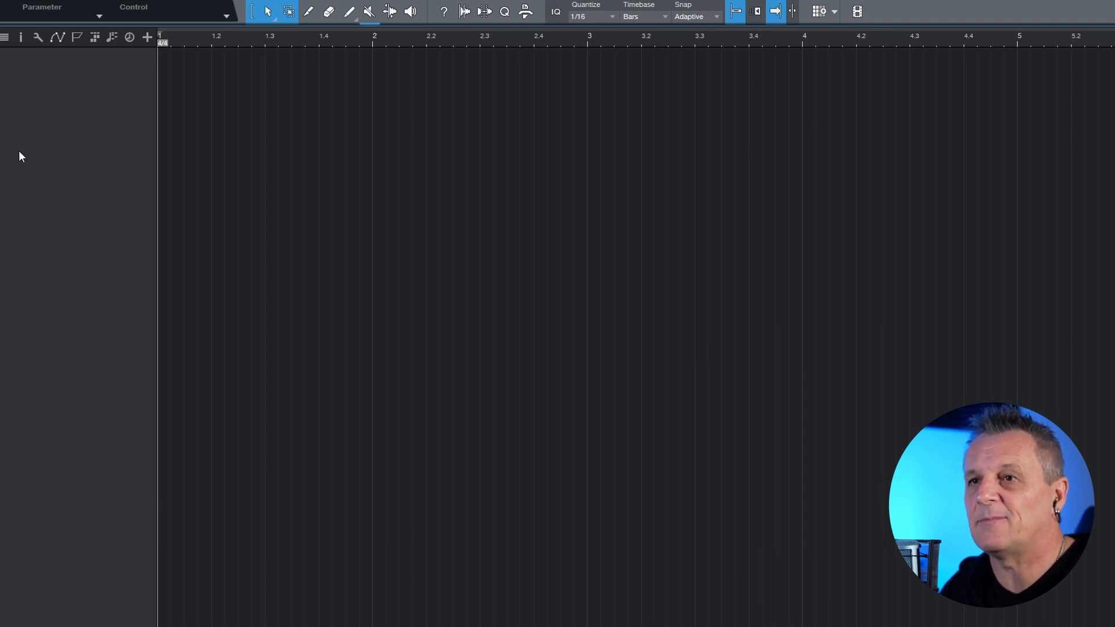
{"action": "right_click", "coordinate": [58, 107]}
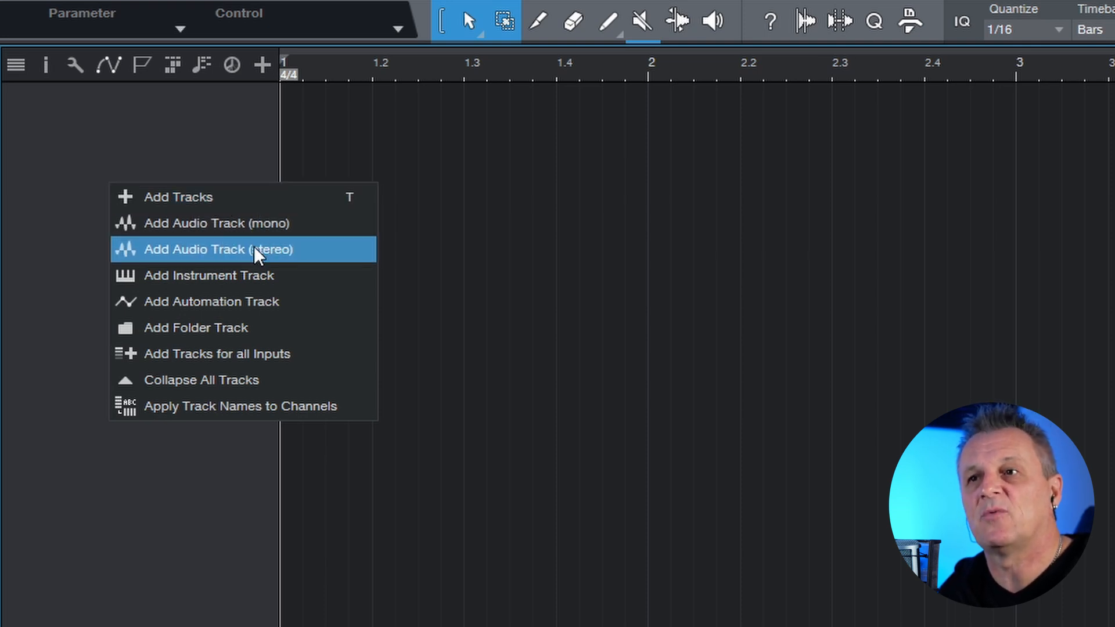
{"action": "left_click", "coordinate": [226, 224]}
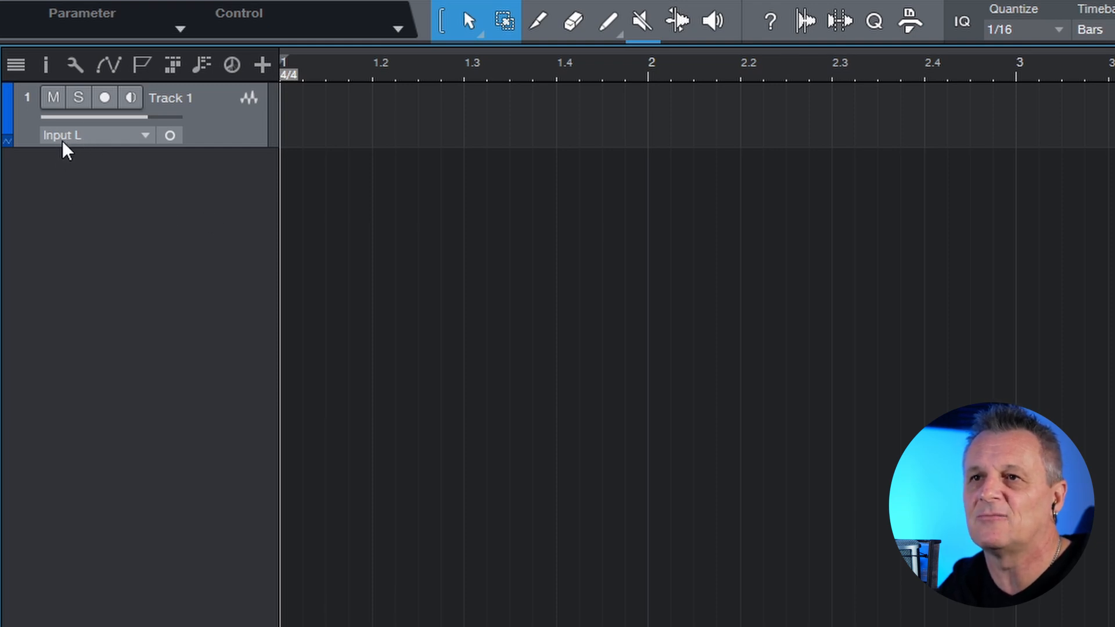
Open the audio I/O setup for the track's input and remove Input R, Input L and Input L+R.
{"action": "left_click", "coordinate": [131, 137]}
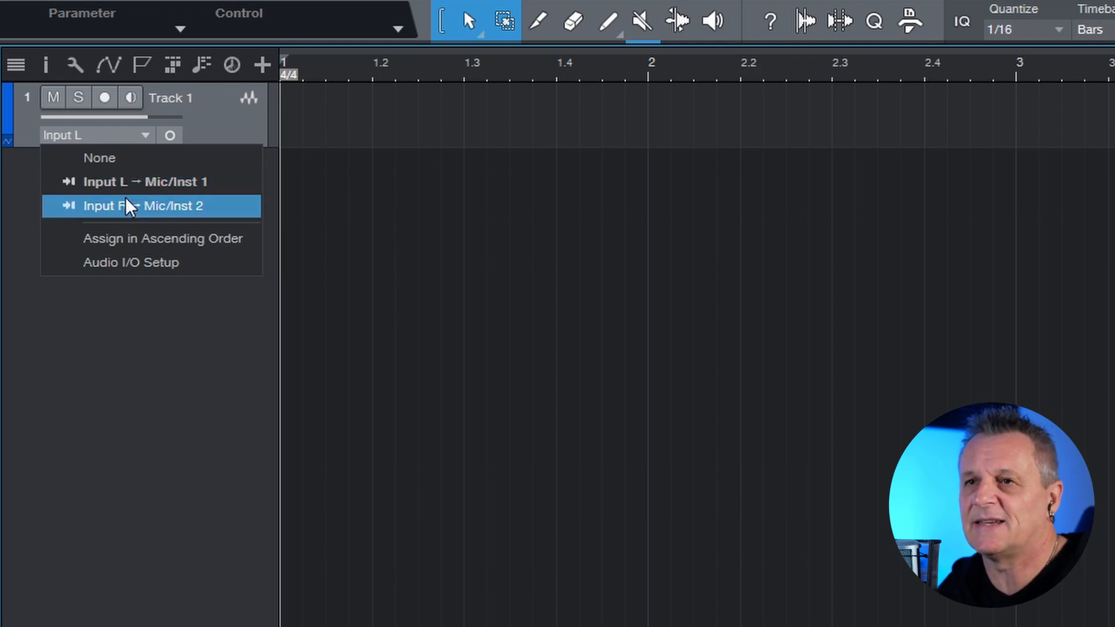
{"action": "left_click", "coordinate": [136, 263]}
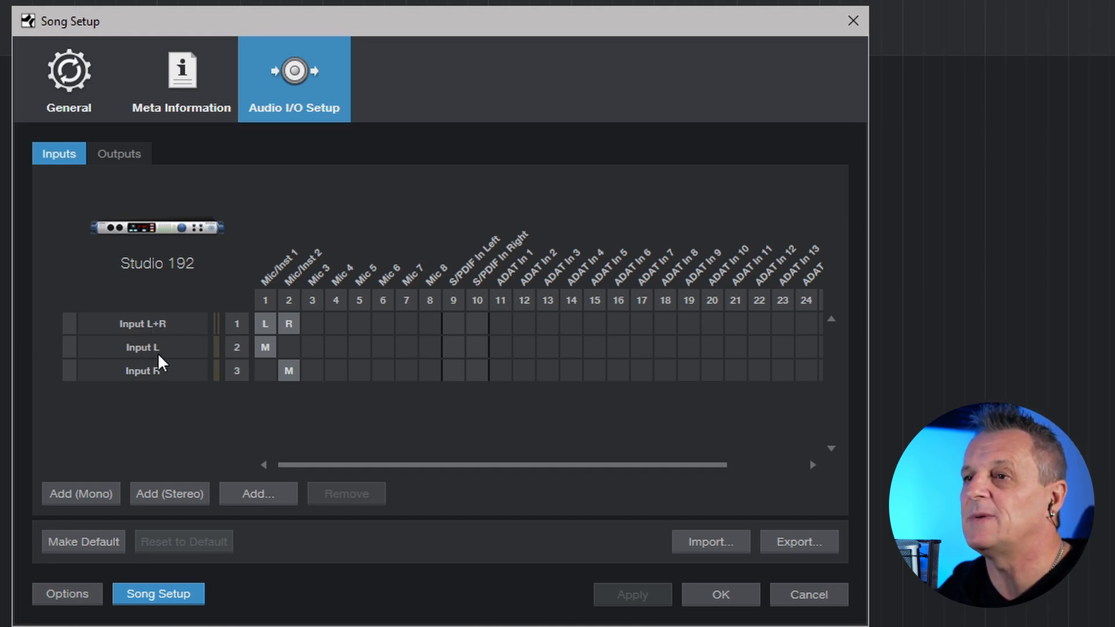
{"action": "left_click", "coordinate": [149, 376]}
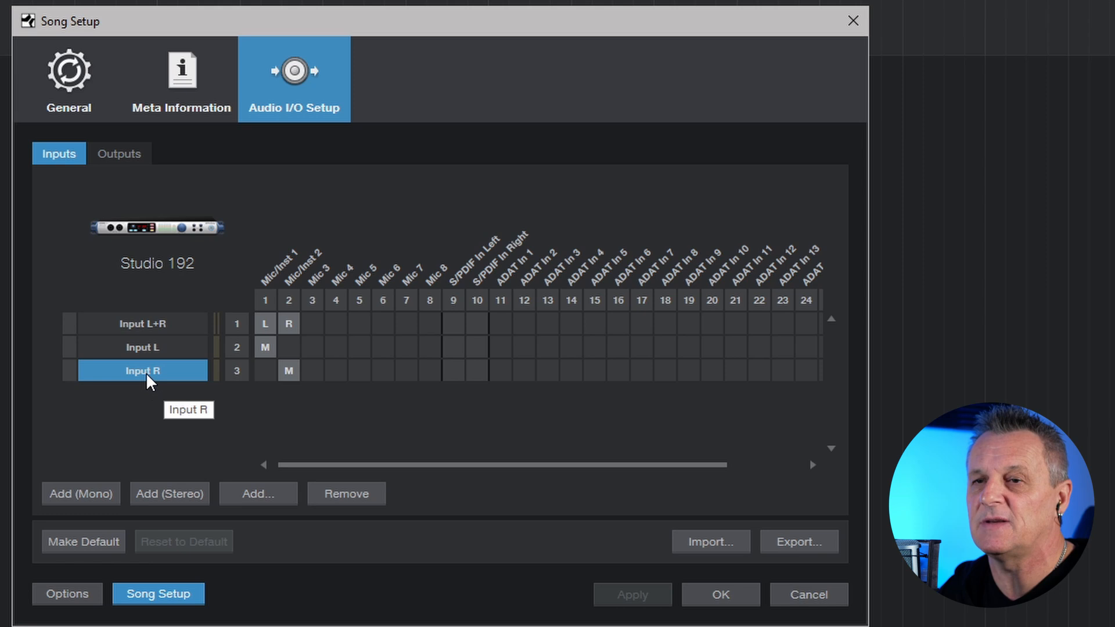
{"action": "left_click", "coordinate": [350, 500]}
{"action": "left_click", "coordinate": [173, 348]}
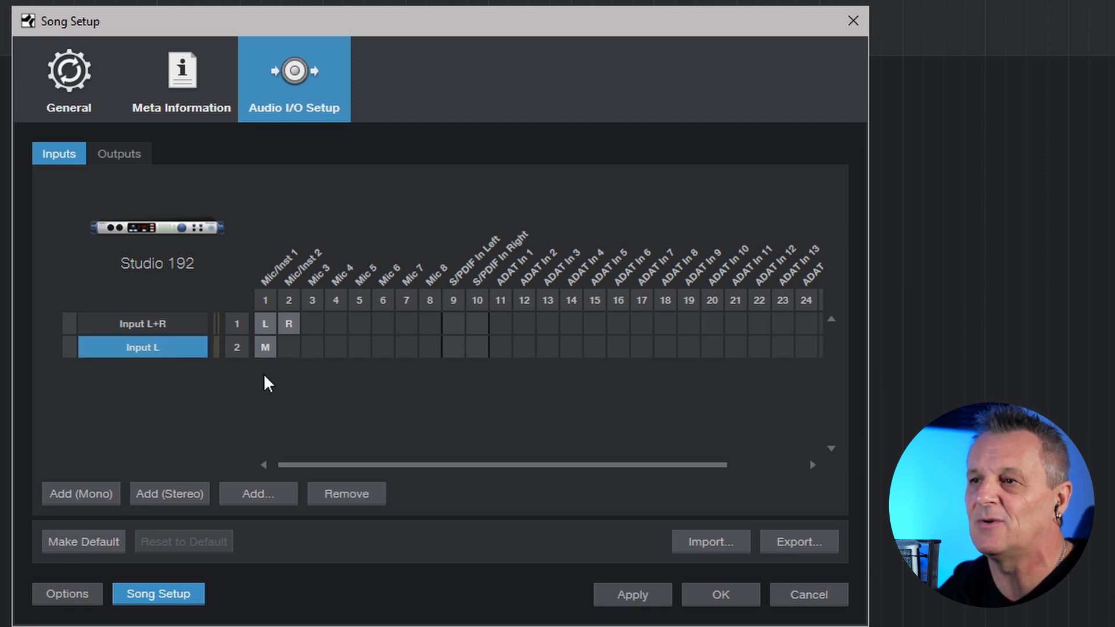
{"action": "left_click", "coordinate": [342, 494]}
{"action": "left_click", "coordinate": [604, 591]}
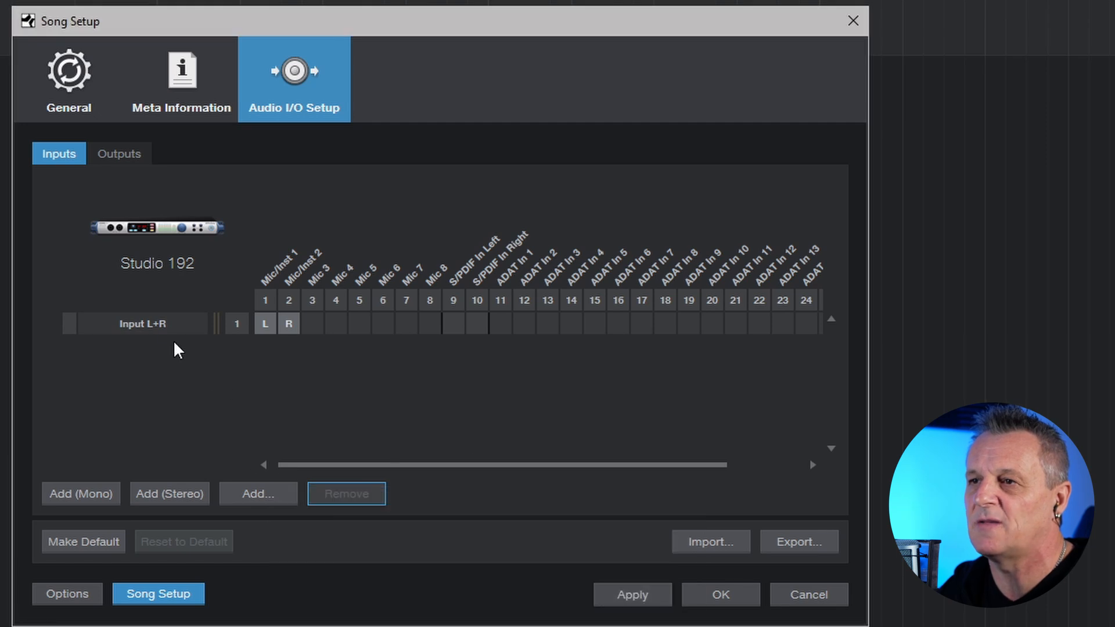
{"action": "left_click", "coordinate": [164, 324]}
{"action": "left_click", "coordinate": [342, 496]}
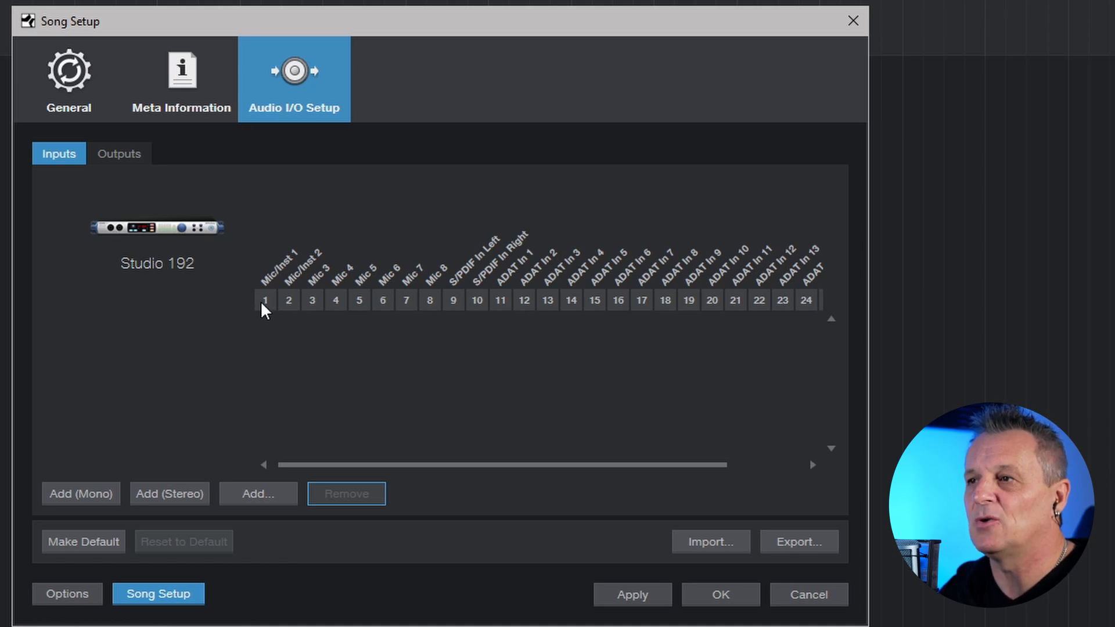
Add a mono input, assign it to Mic/Inst 1 and apply the change.
{"action": "left_click_drag", "start_coordinate": [455, 465], "coordinate": [384, 465]}
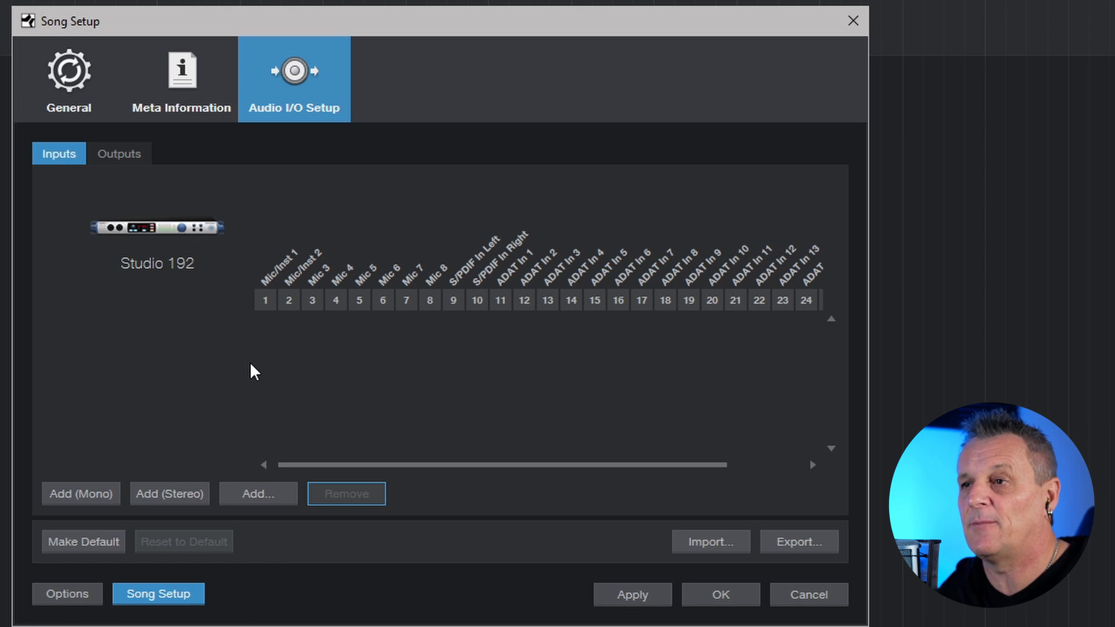
{"action": "left_click", "coordinate": [77, 495]}
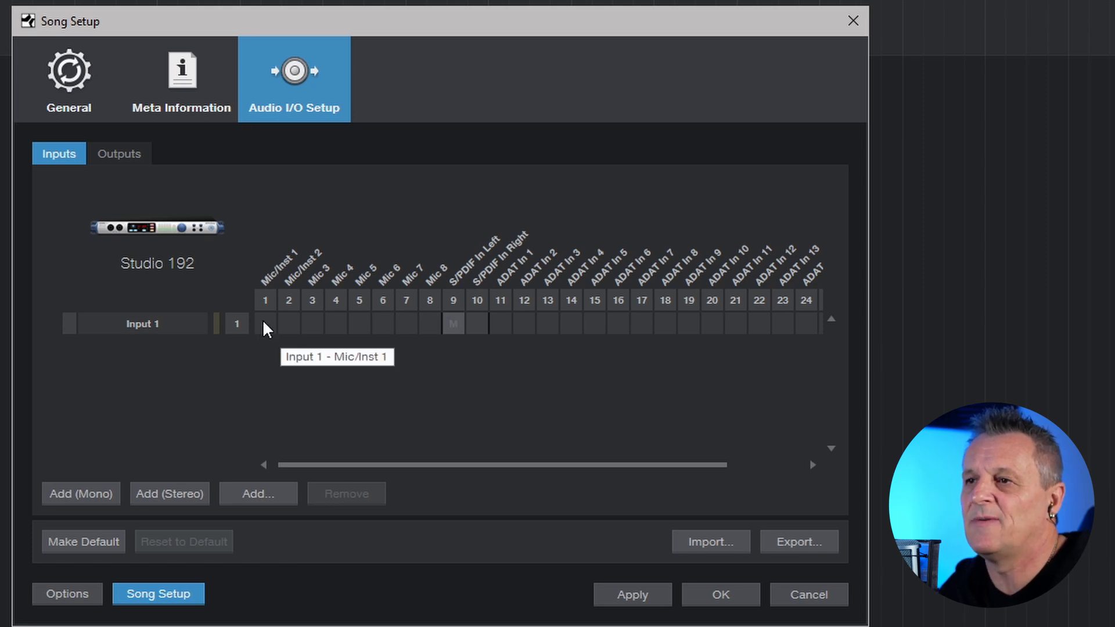
{"action": "left_click", "coordinate": [265, 325]}
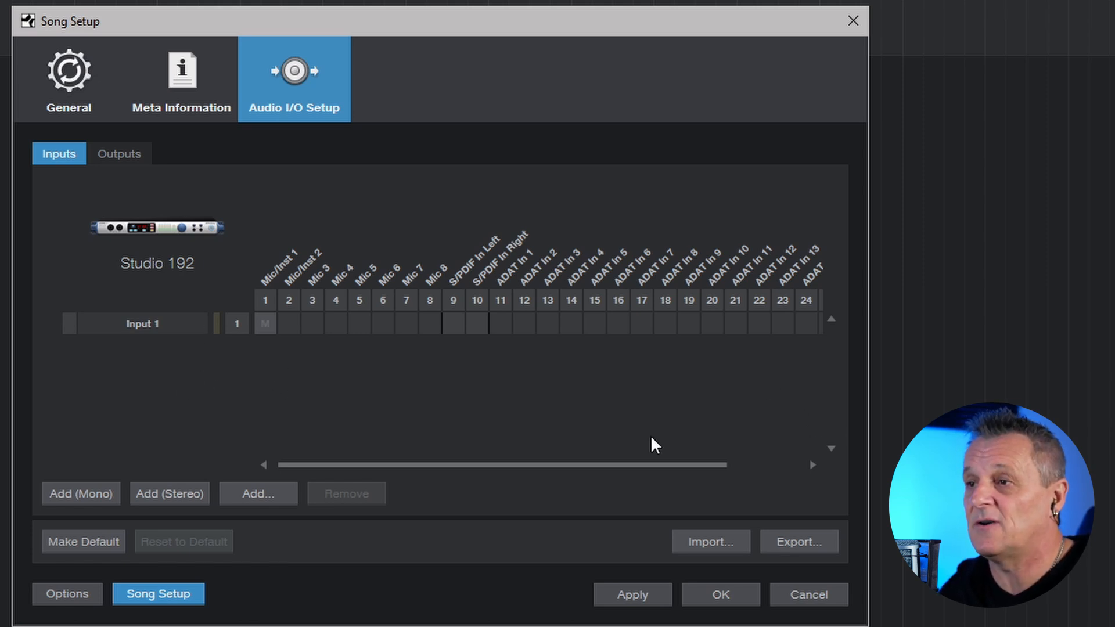
{"action": "left_click", "coordinate": [633, 598]}
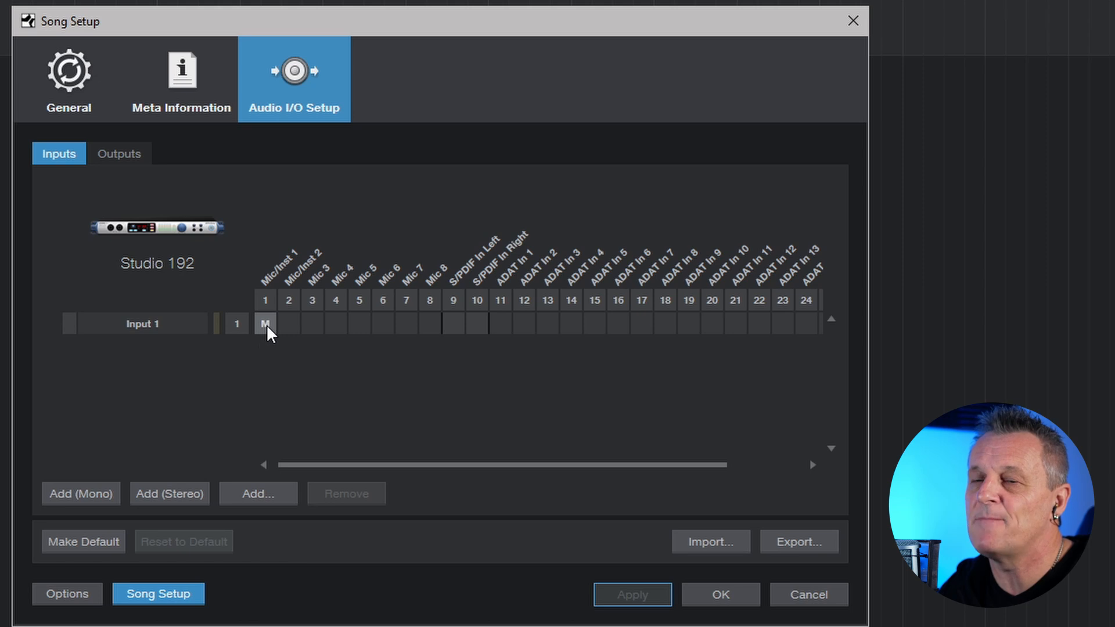
{"action": "double_click", "coordinate": [151, 324]}
{"action": "left_click", "coordinate": [155, 358]}
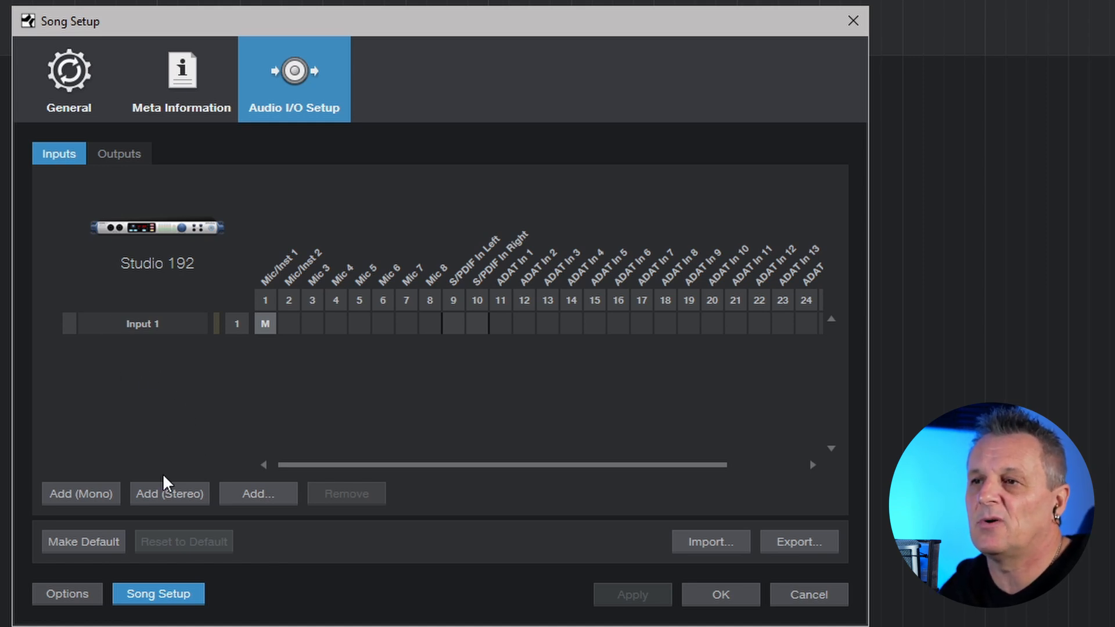
Add a stereo input on Mic/Inst 1 and 2, name it "Stereo In" and apply the song setup.
{"action": "left_click", "coordinate": [165, 495]}
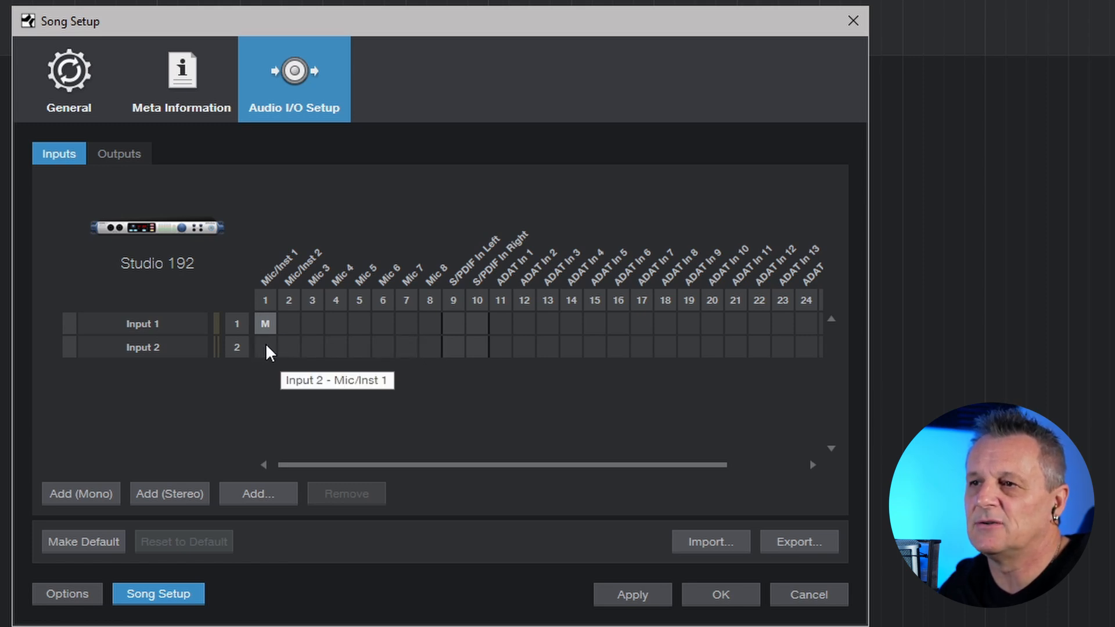
{"action": "double_click", "coordinate": [148, 349]}
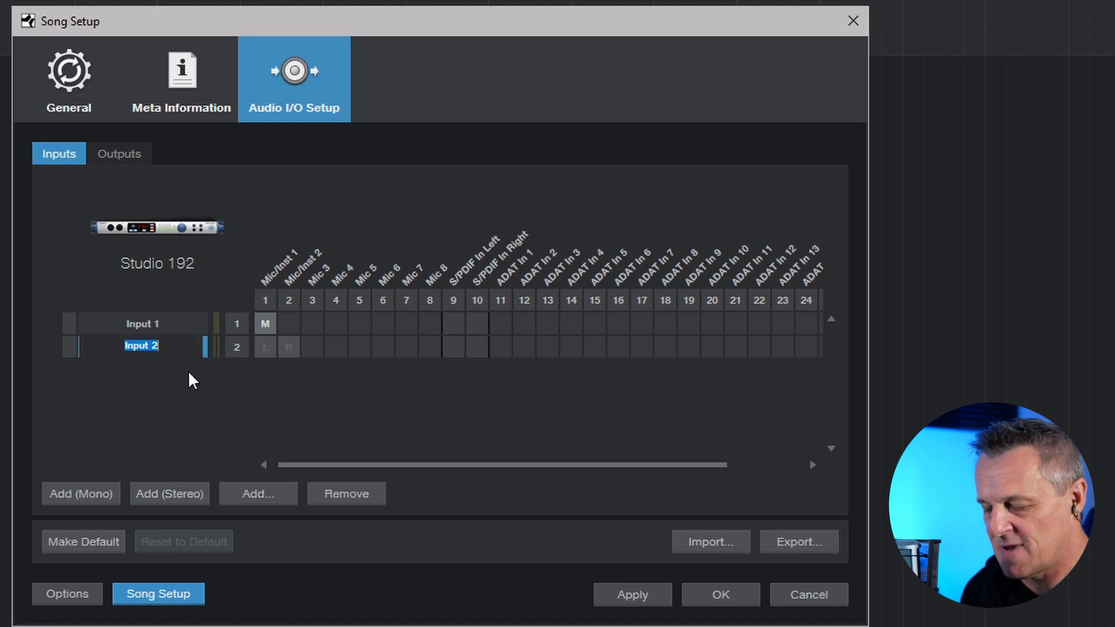
{"action": "type", "text": "Stereo In"}
{"action": "key", "text": "Return"}
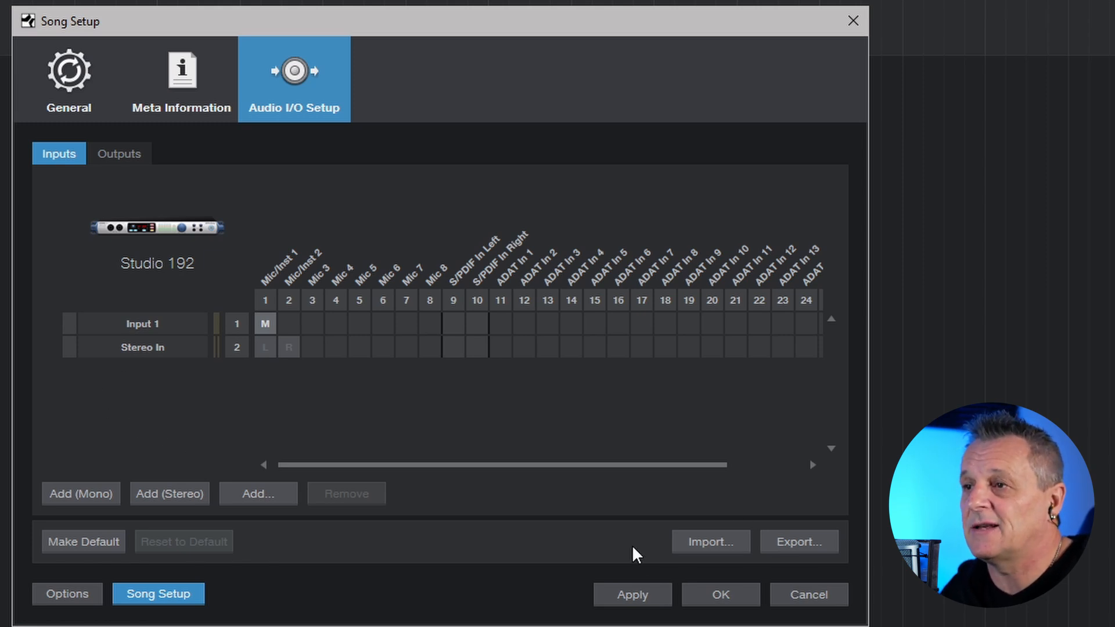
{"action": "left_click", "coordinate": [635, 595]}
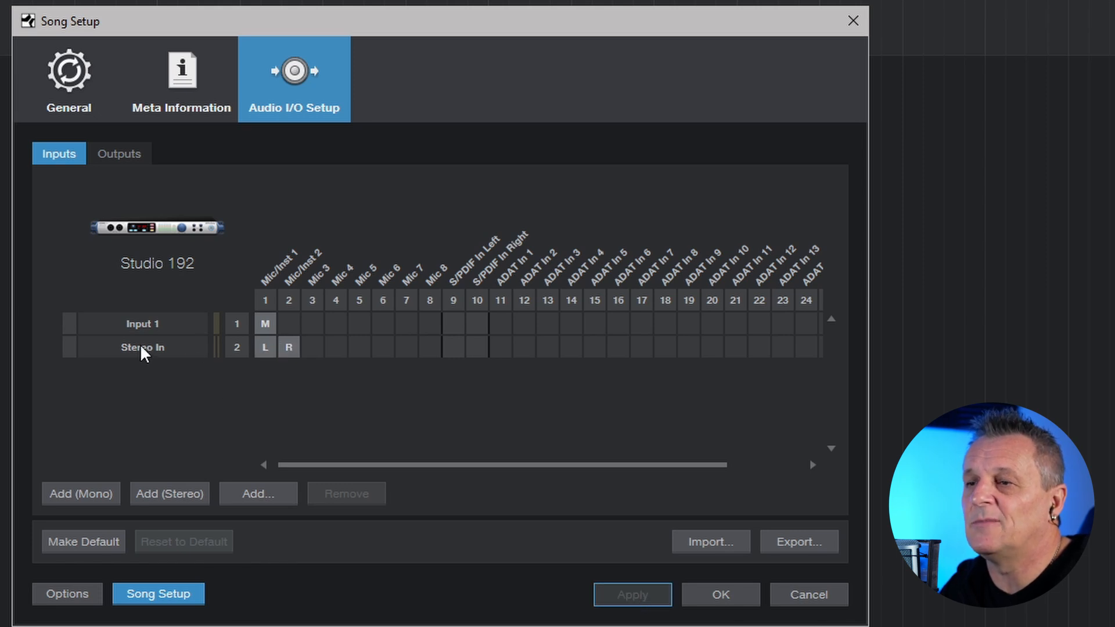
{"action": "left_click", "coordinate": [714, 595]}
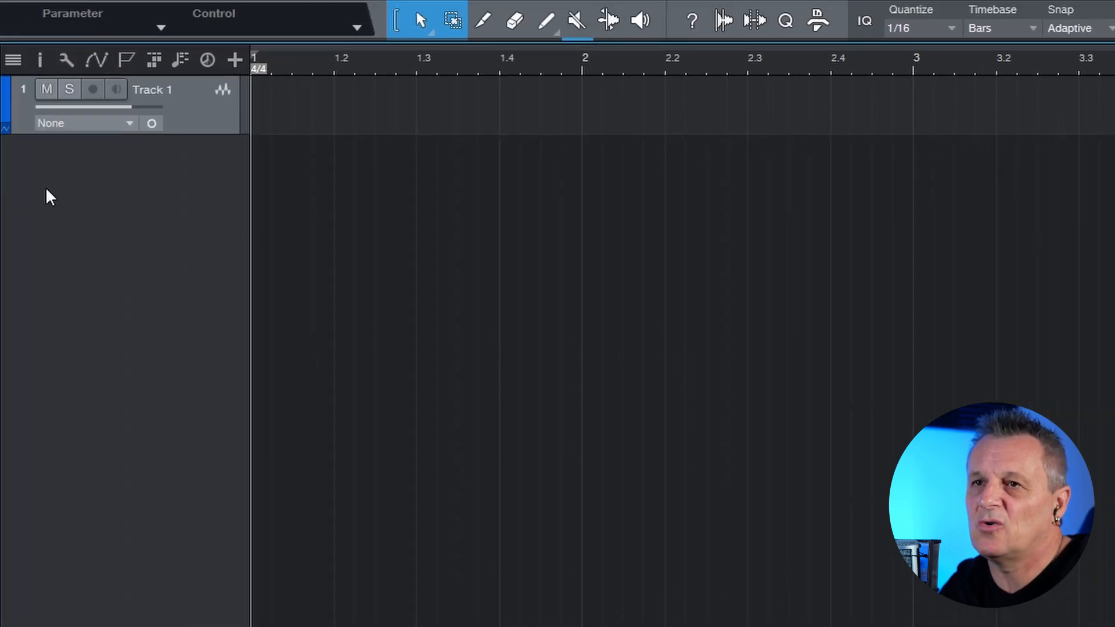
Set Track 1's input to Input 1, fed by Mic/Inst 1.
{"action": "left_click", "coordinate": [87, 123]}
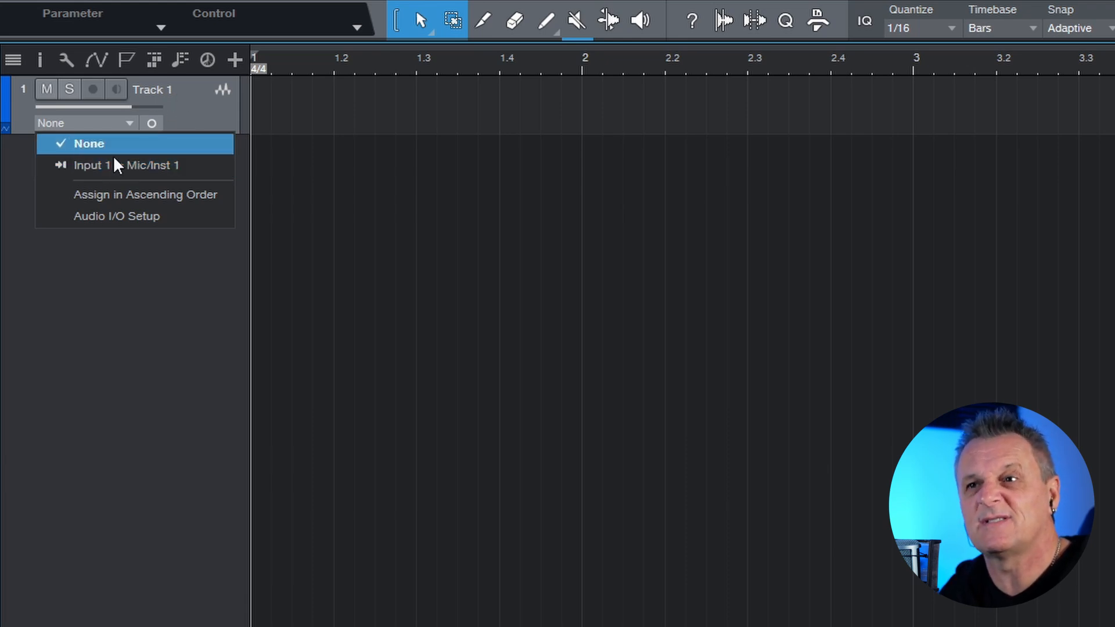
{"action": "left_click", "coordinate": [76, 169]}
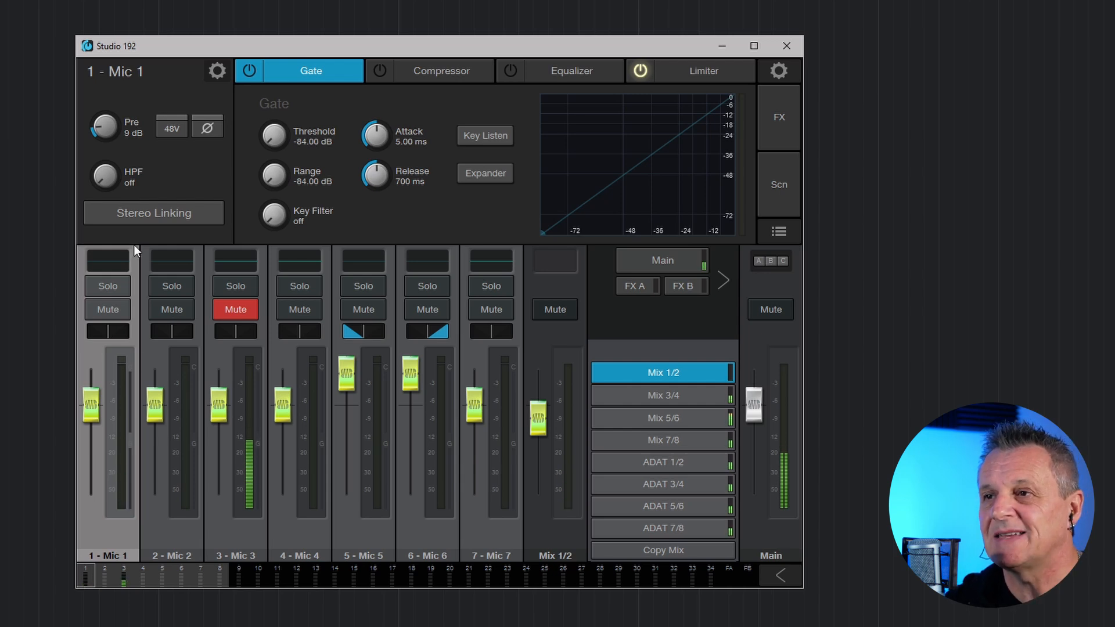
Raise the Mic 1 preamp gain to 22 dB in the Studio 192 mixer, and arm Track 1 for recording in Studio One.
{"action": "left_click_drag", "start_coordinate": [103, 133], "coordinate": [100, 106]}
{"action": "left_click_drag", "start_coordinate": [100, 102], "coordinate": [100, 96]}
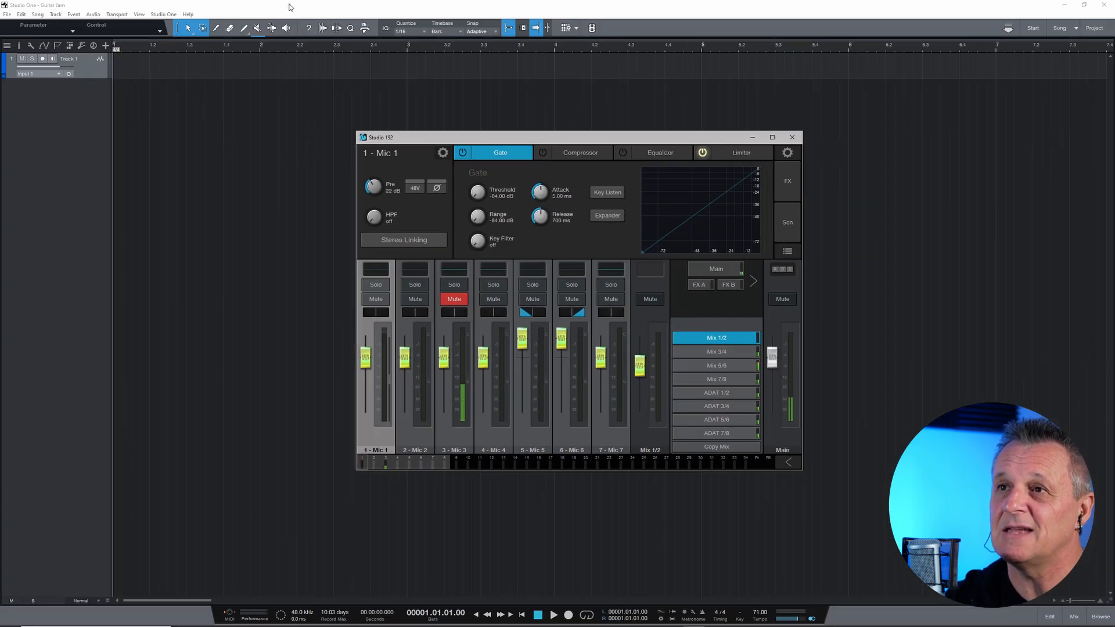
{"action": "left_click", "coordinate": [289, 5]}
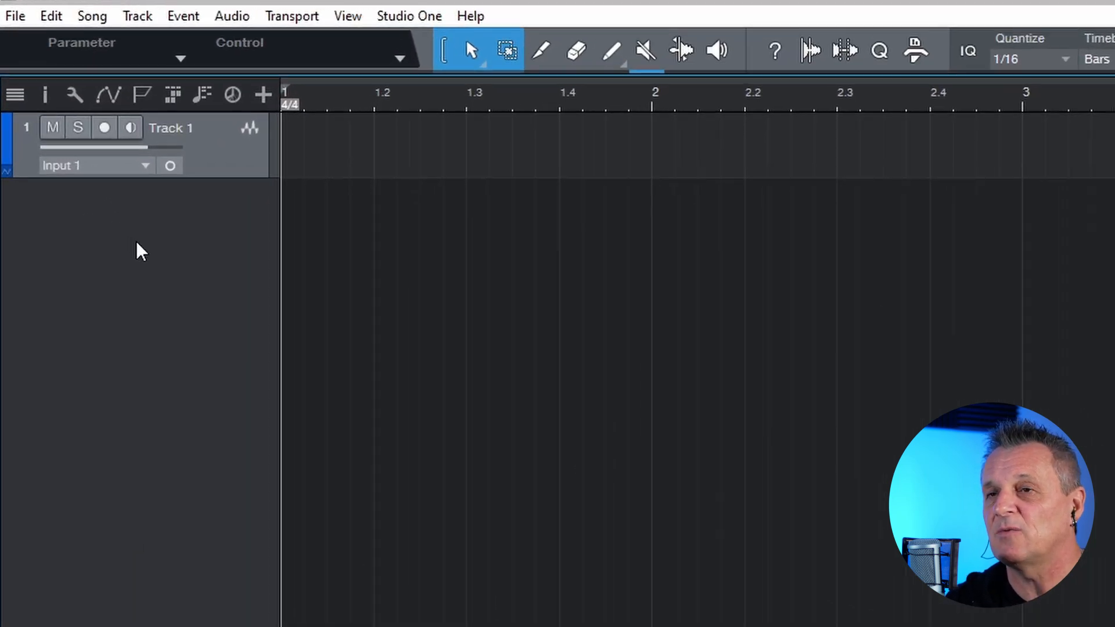
{"action": "left_click", "coordinate": [110, 135]}
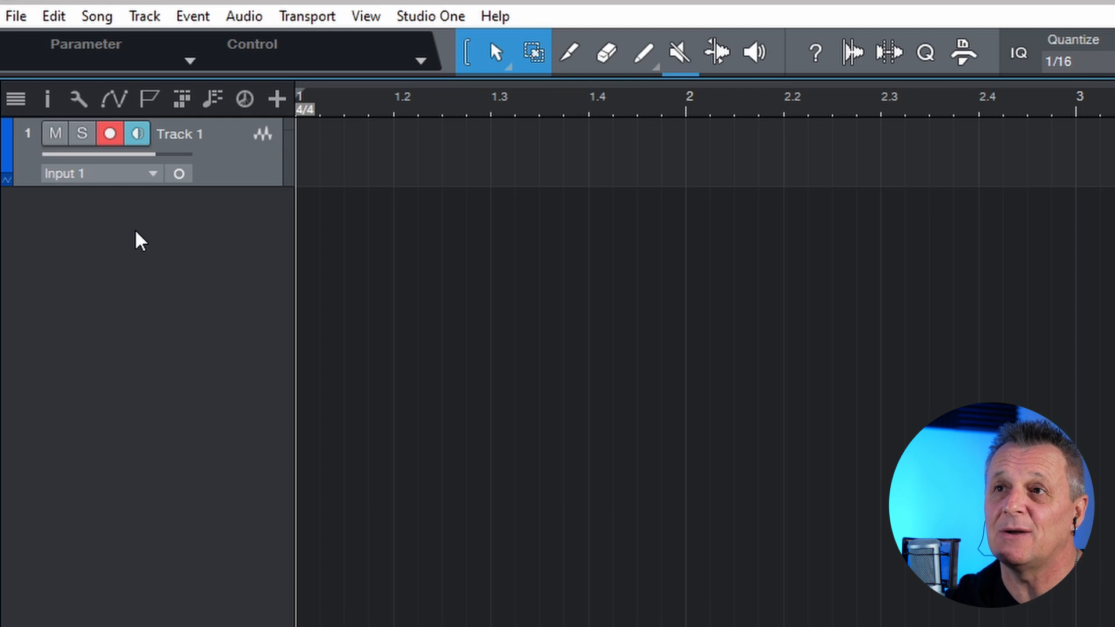
Examine the device block size choices for the Studio 192 in the audio setup options, and close the options.
{"action": "left_click", "coordinate": [432, 15]}
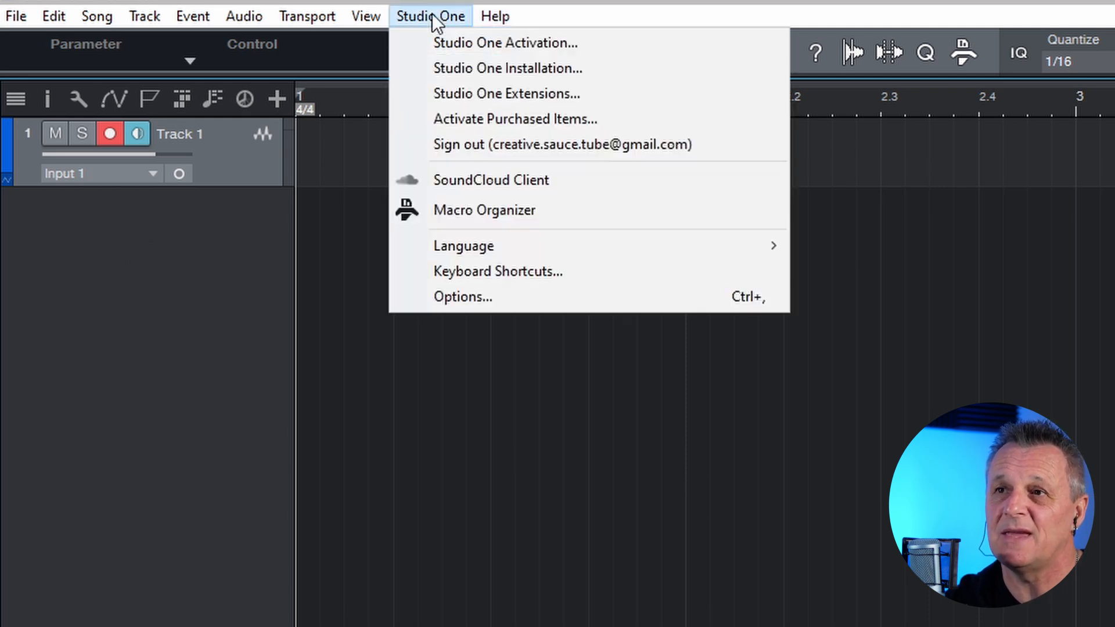
{"action": "left_click", "coordinate": [463, 296]}
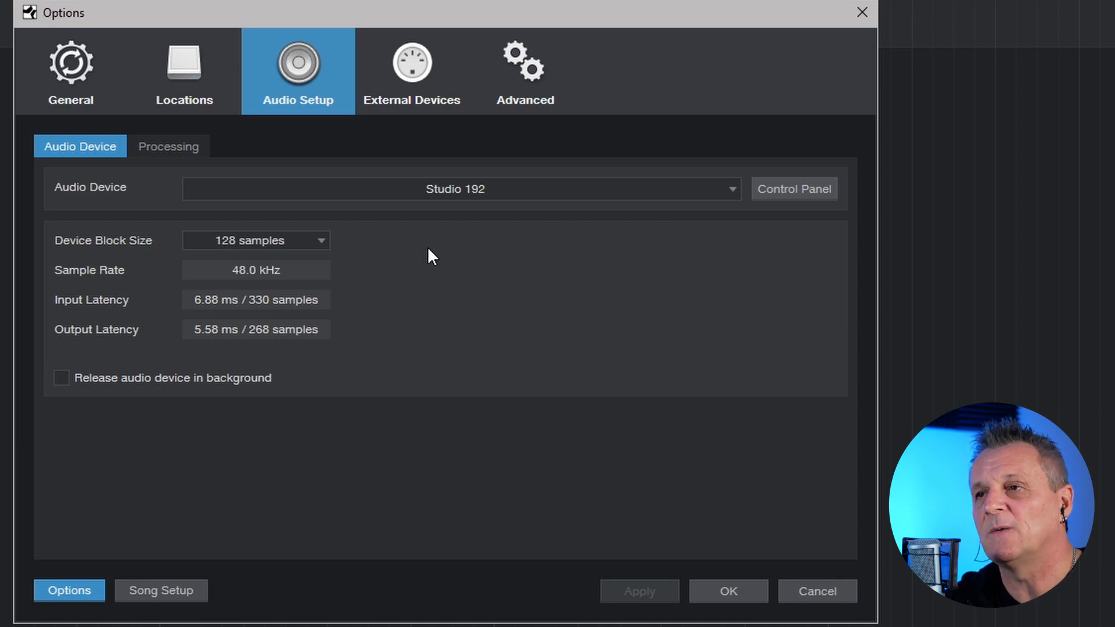
{"action": "left_click", "coordinate": [291, 242]}
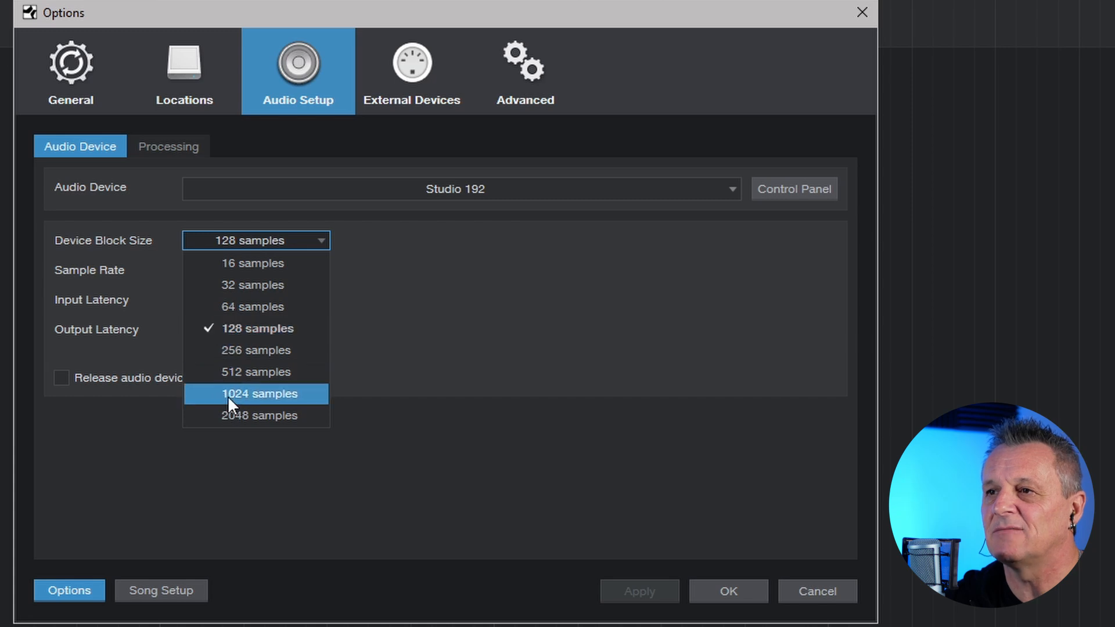
{"action": "left_click", "coordinate": [430, 268]}
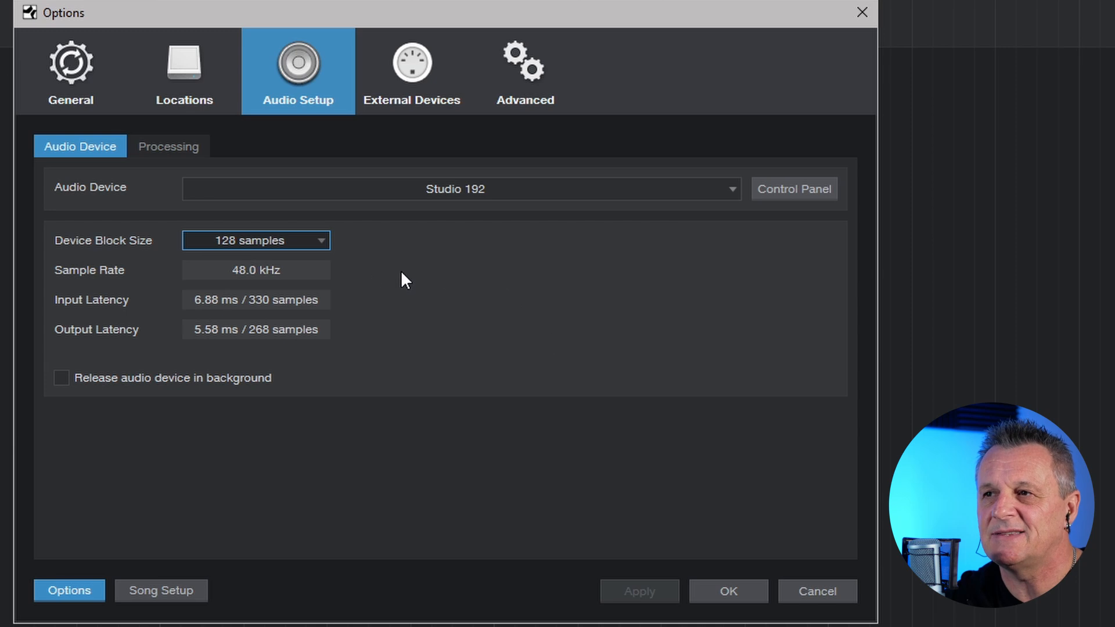
{"action": "left_click", "coordinate": [288, 239]}
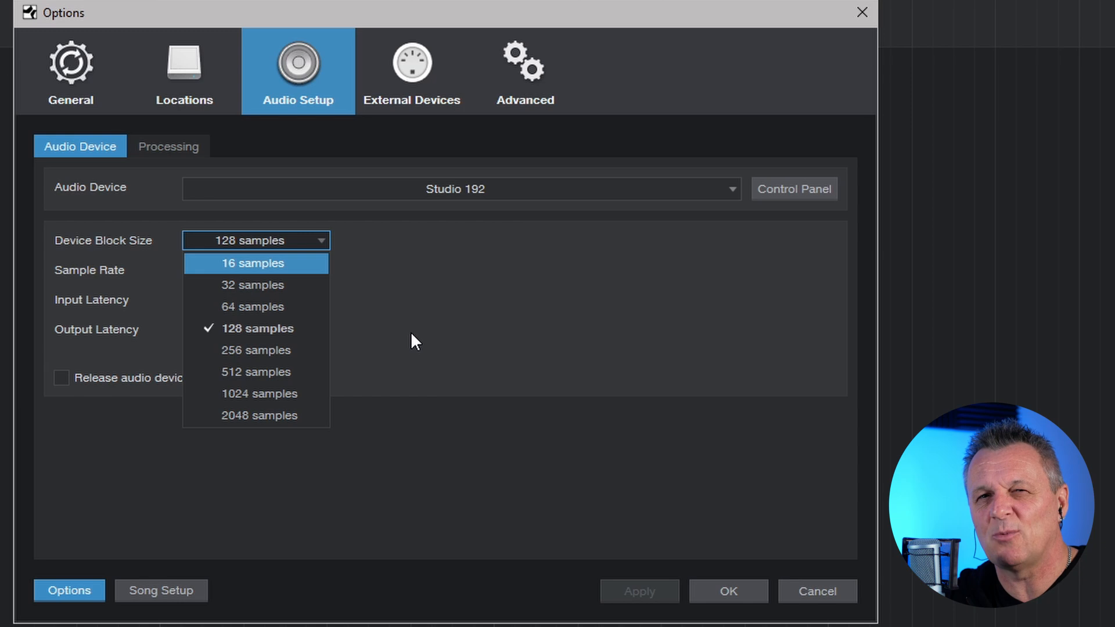
{"action": "left_click", "coordinate": [444, 314]}
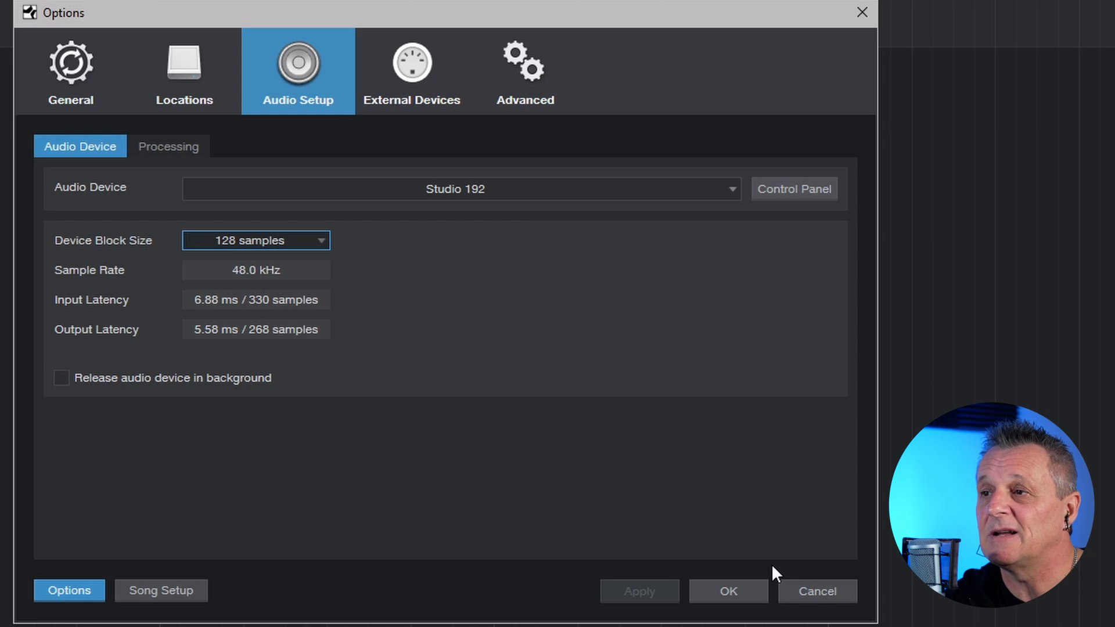
{"action": "left_click", "coordinate": [726, 593]}
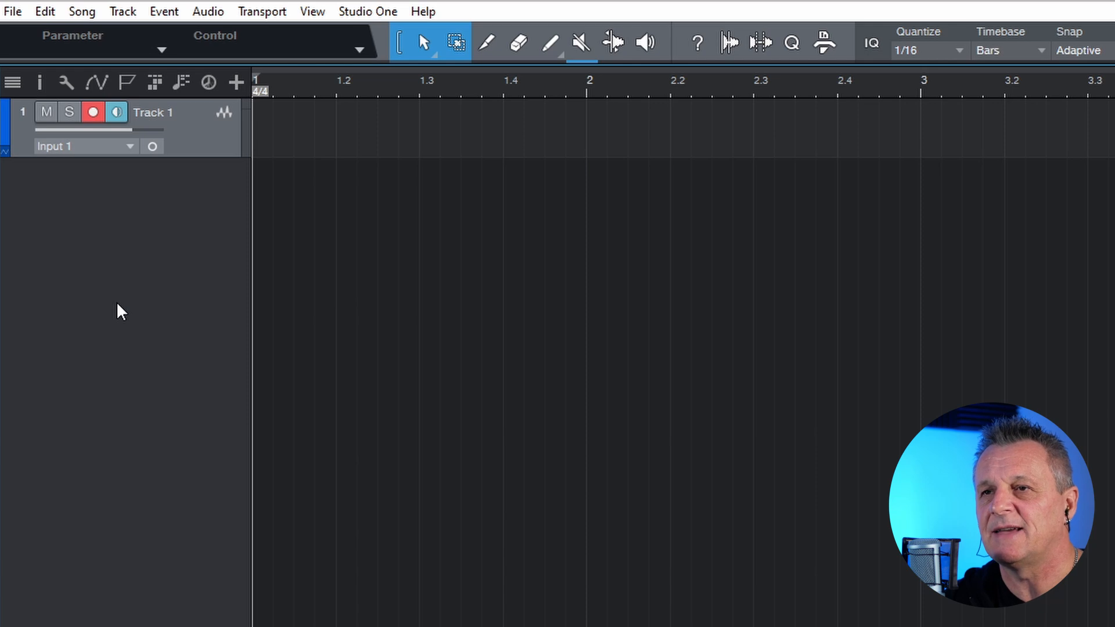
Switch Track 1's input monitoring off and back on, and mute the Mic 1 channel in the Studio 192 mixer.
{"action": "left_click", "coordinate": [121, 116]}
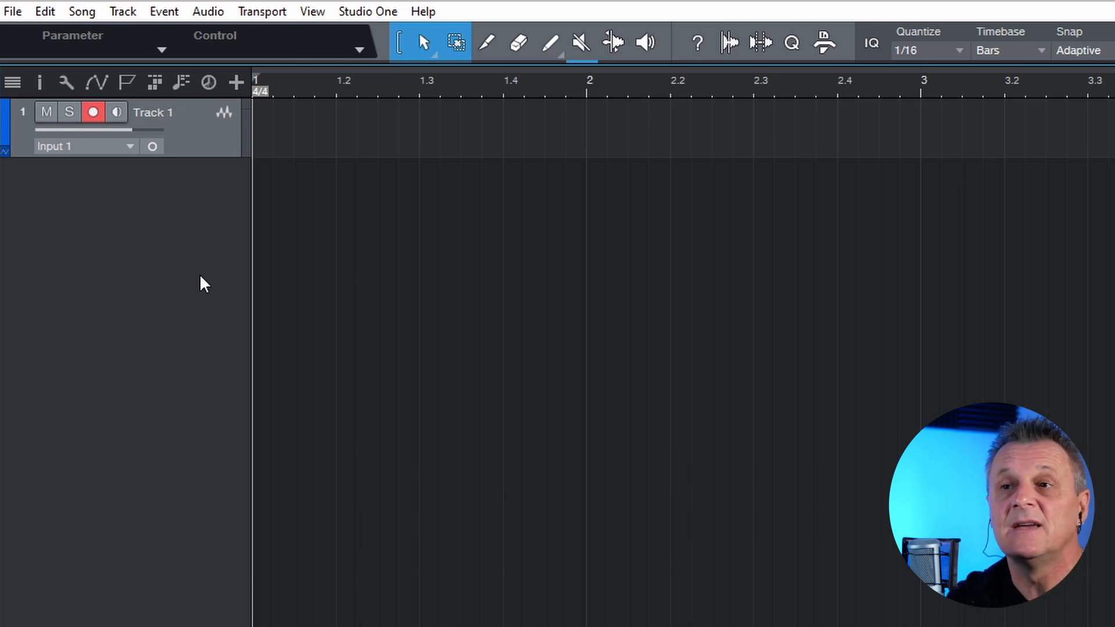
{"action": "left_click", "coordinate": [117, 112]}
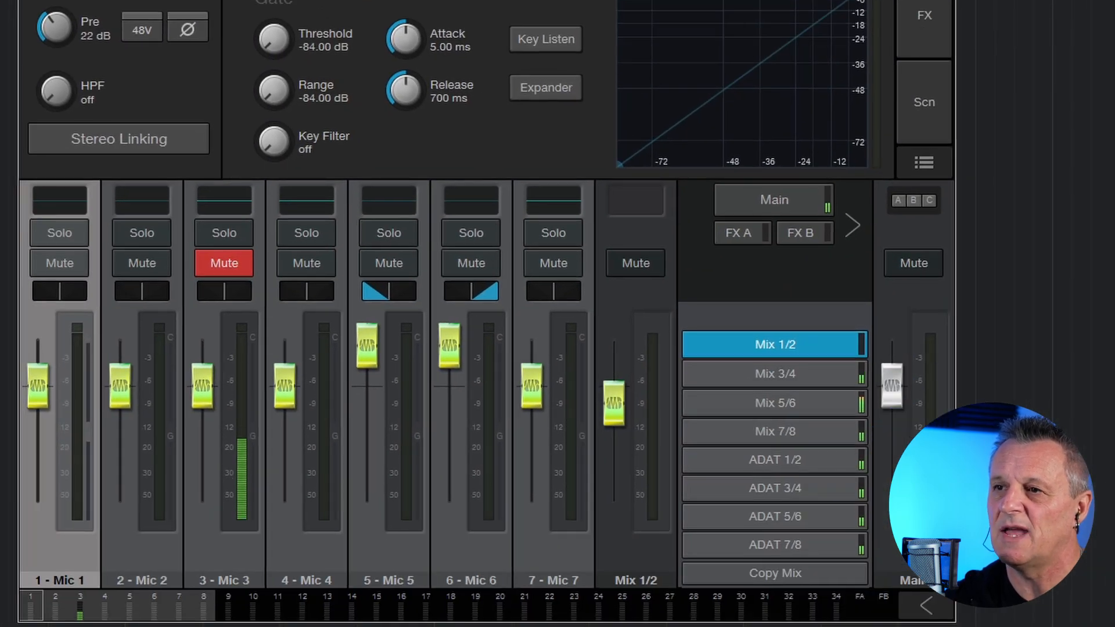
{"action": "left_click", "coordinate": [51, 261]}
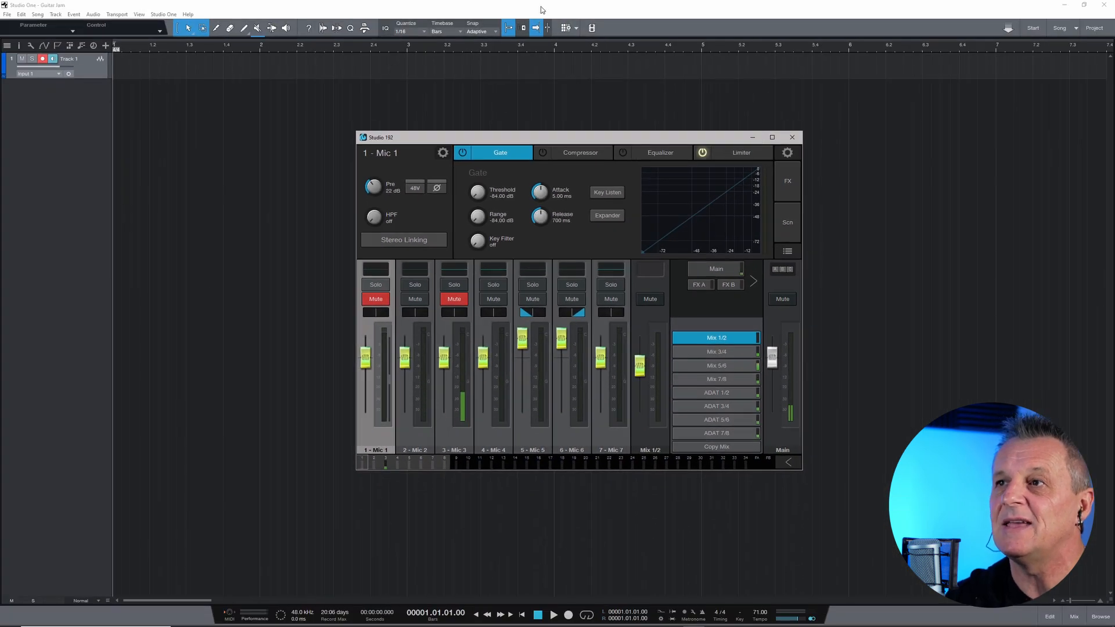
{"action": "left_click", "coordinate": [794, 48]}
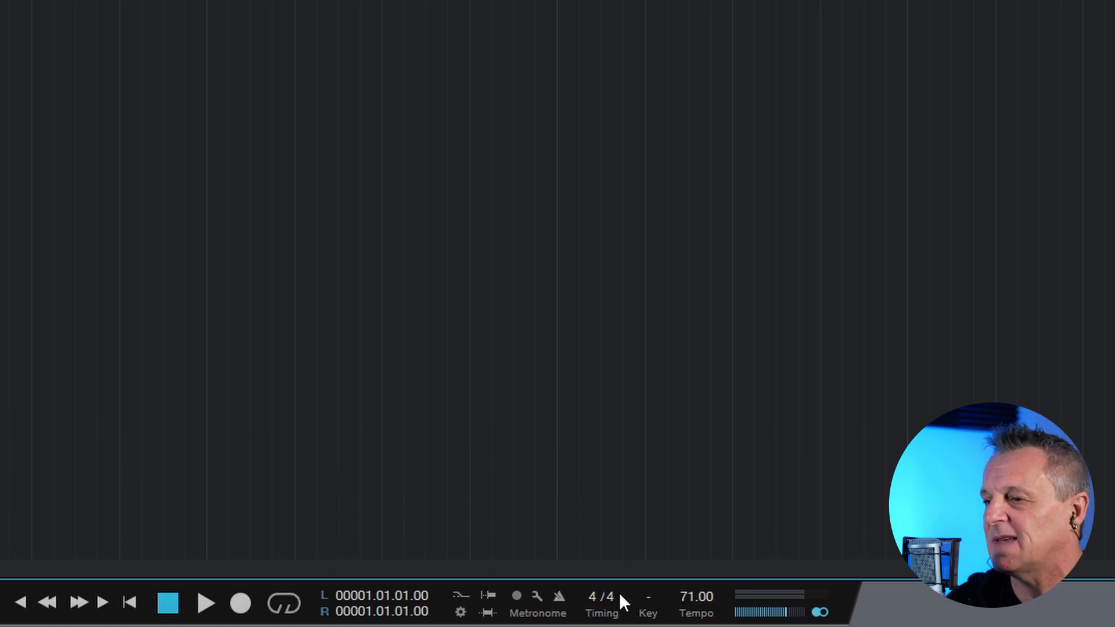
Turn on the metronome and tap in a song tempo of 113 BPM, auditioning the click through playback.
{"action": "left_click", "coordinate": [560, 594]}
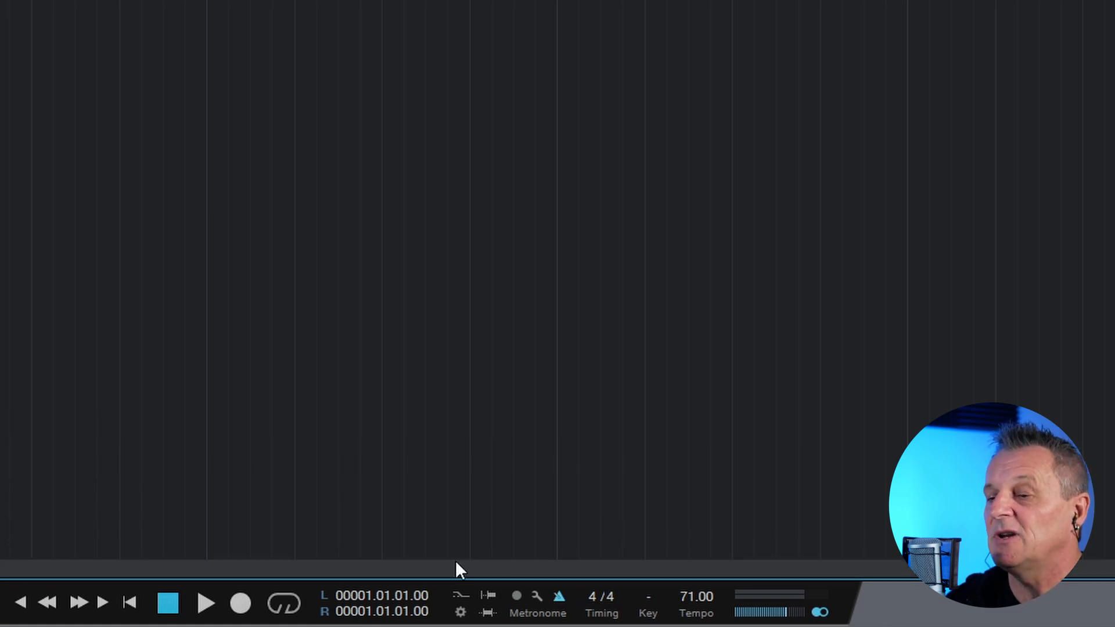
{"action": "left_click", "coordinate": [206, 604]}
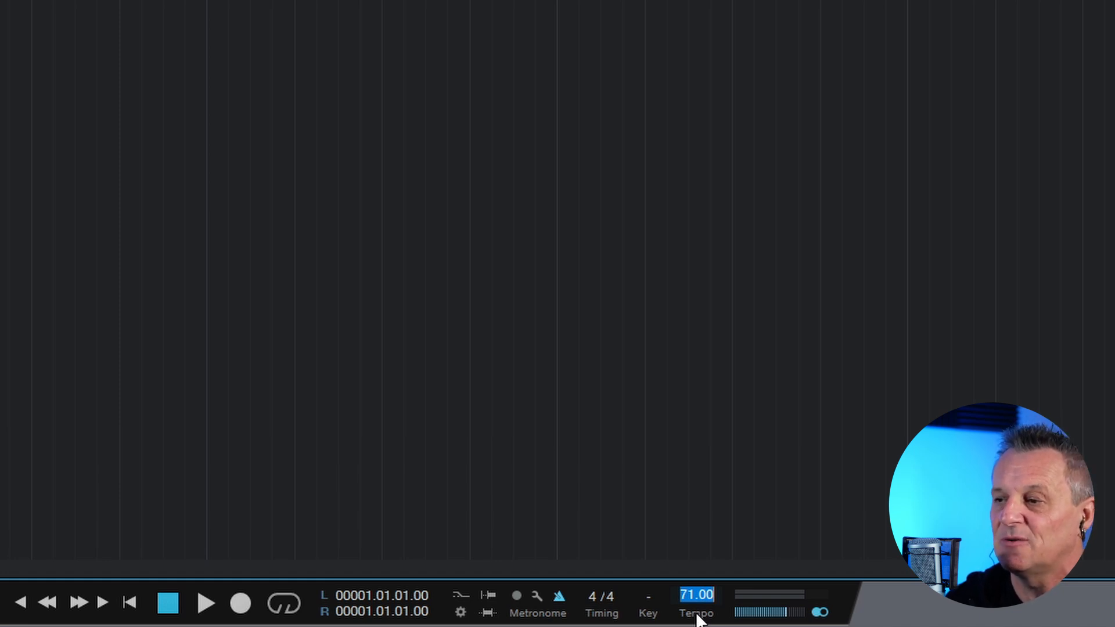
{"action": "key", "text": "Return"}
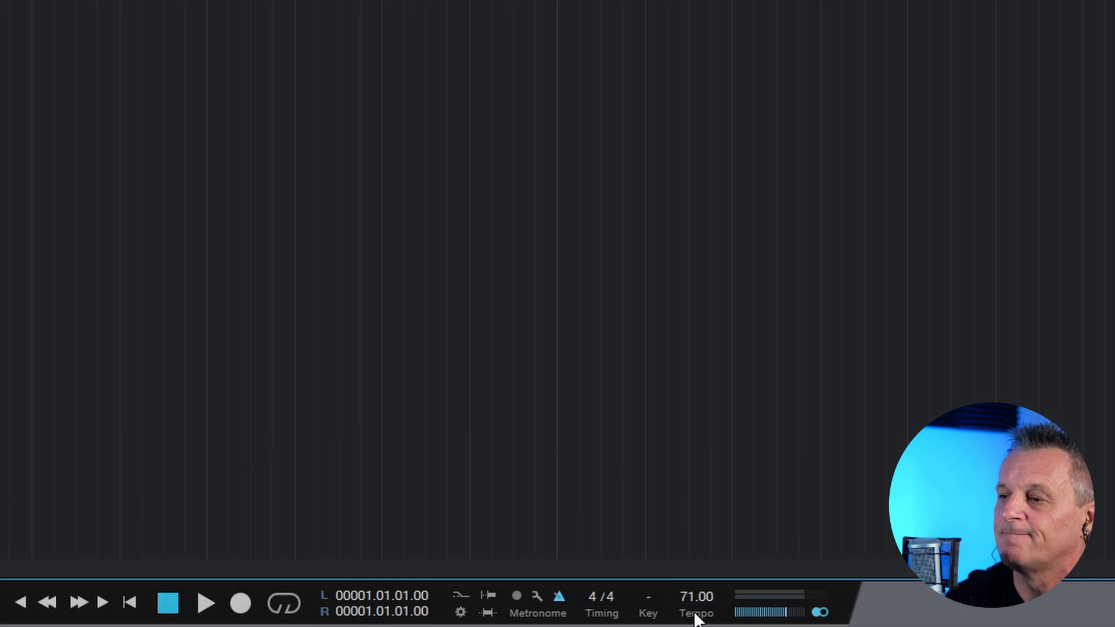
{"action": "left_click", "coordinate": [695, 613]}
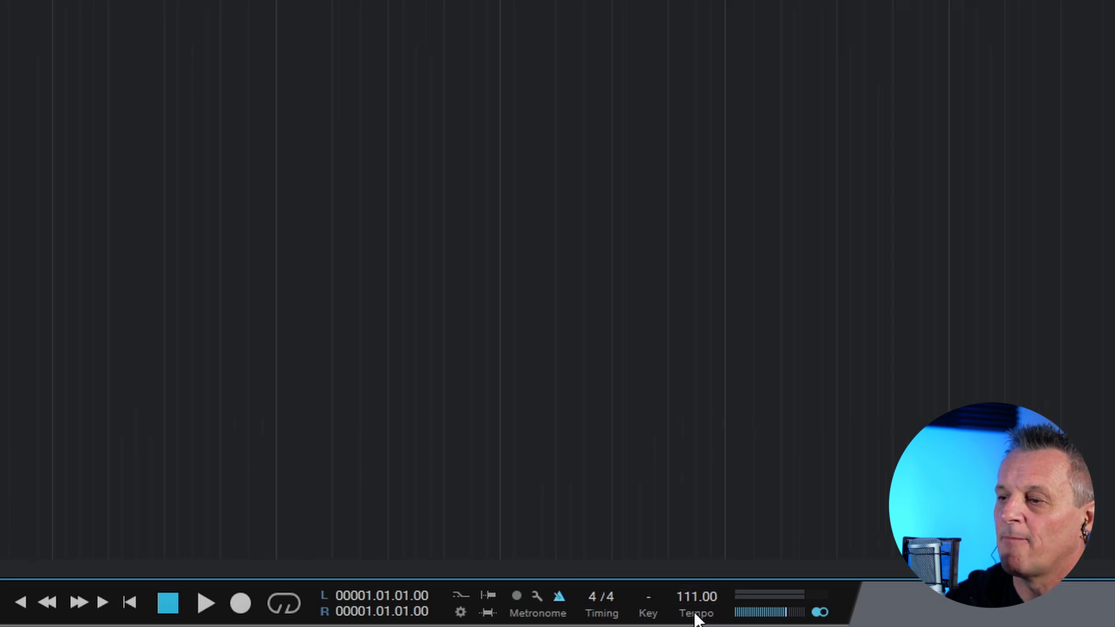
{"action": "left_click", "coordinate": [696, 614]}
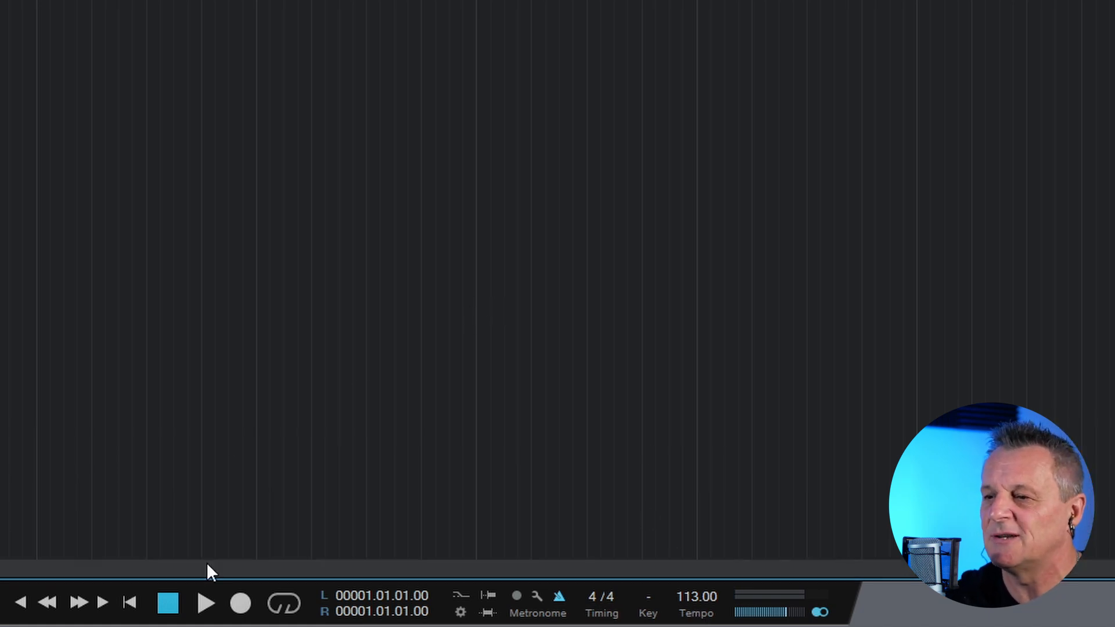
{"action": "left_click", "coordinate": [206, 604]}
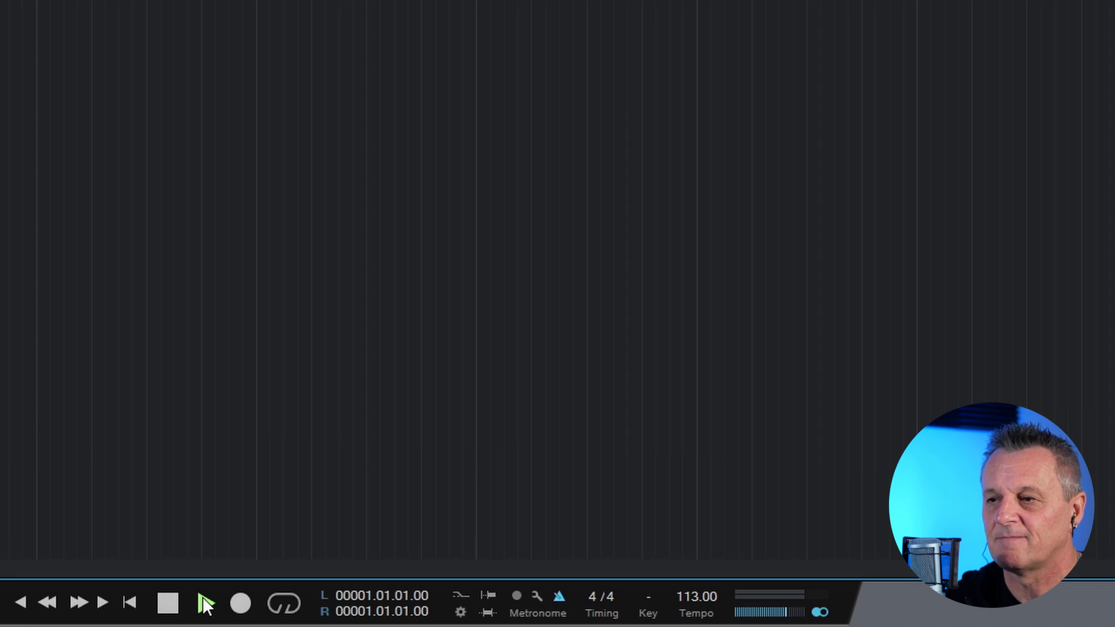
{"action": "left_click", "coordinate": [168, 603]}
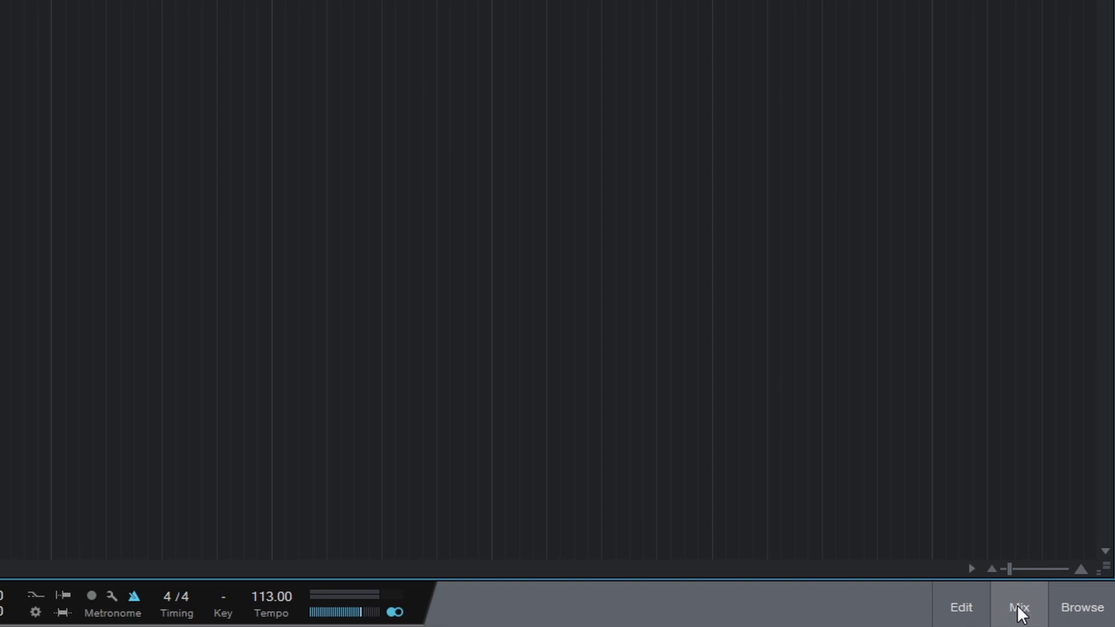
Check the metronome click volume on the Main output channel in the mixer, and hide the mixer again.
{"action": "left_click", "coordinate": [1020, 607]}
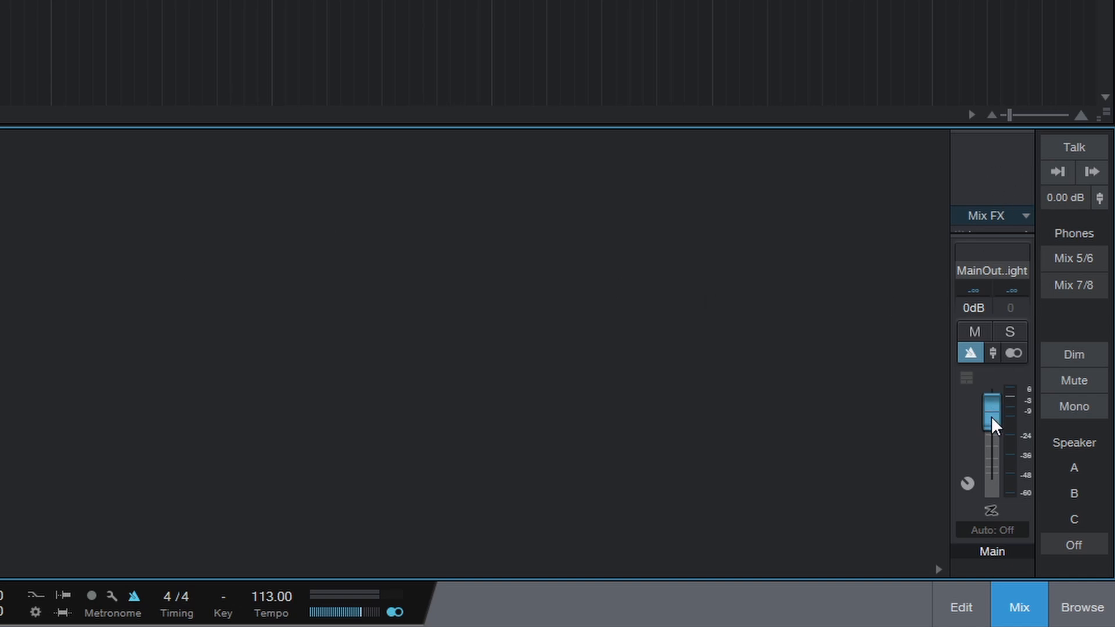
{"action": "left_click", "coordinate": [992, 353]}
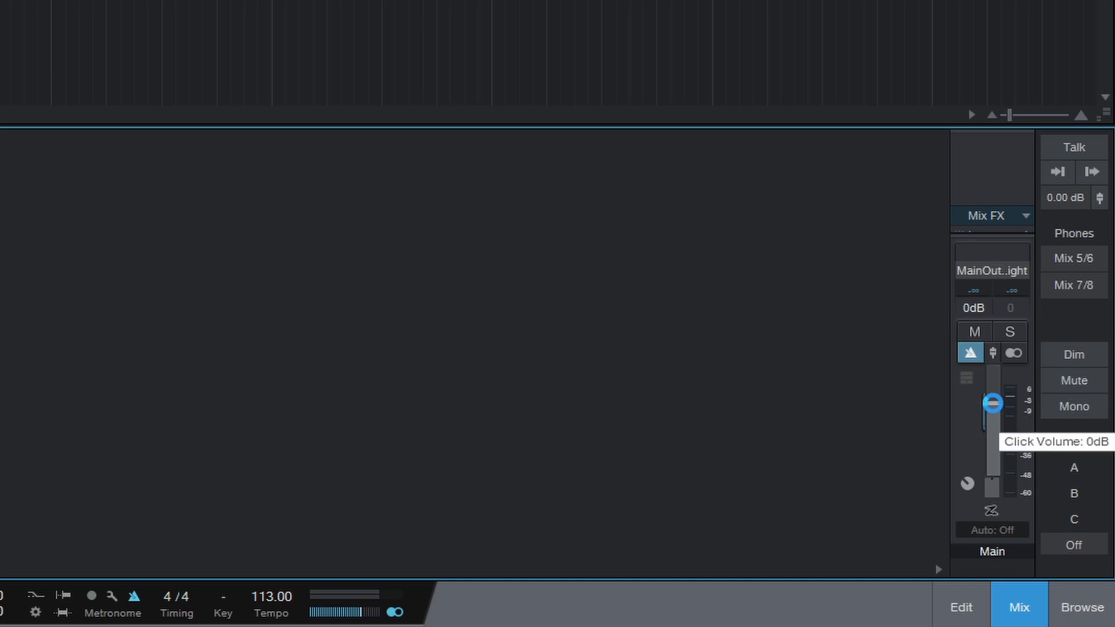
{"action": "left_click_drag", "start_coordinate": [993, 402], "coordinate": [1004, 240]}
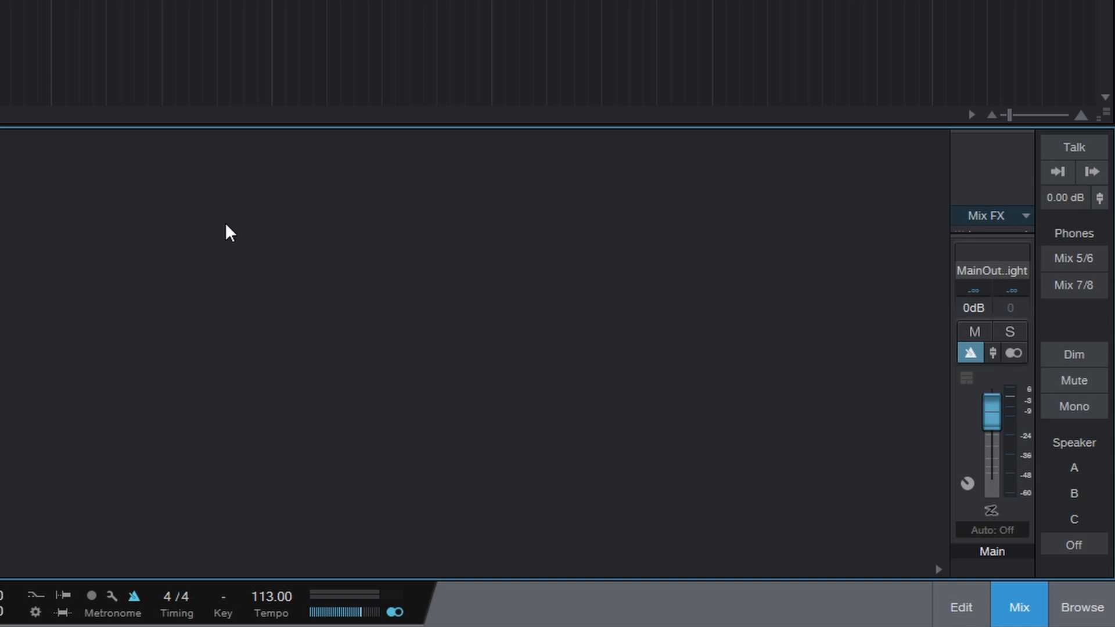
{"action": "left_click", "coordinate": [1021, 610]}
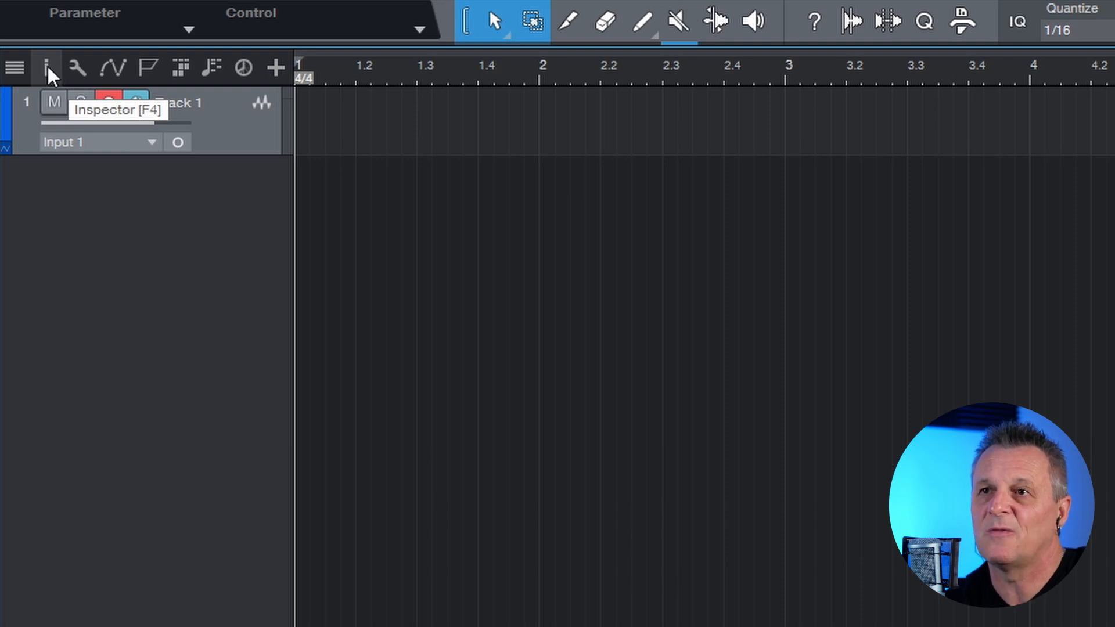
Insert the PreSonus Ampire effect on Track 1 through the Inspector, and hide the Inspector.
{"action": "left_click", "coordinate": [48, 66]}
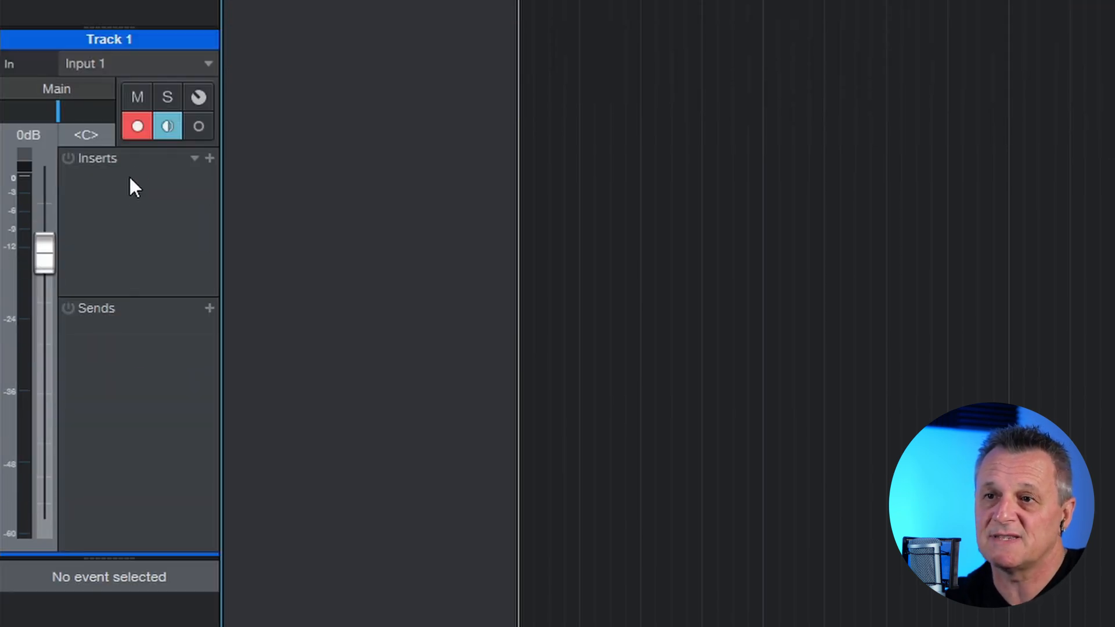
{"action": "left_click", "coordinate": [210, 156]}
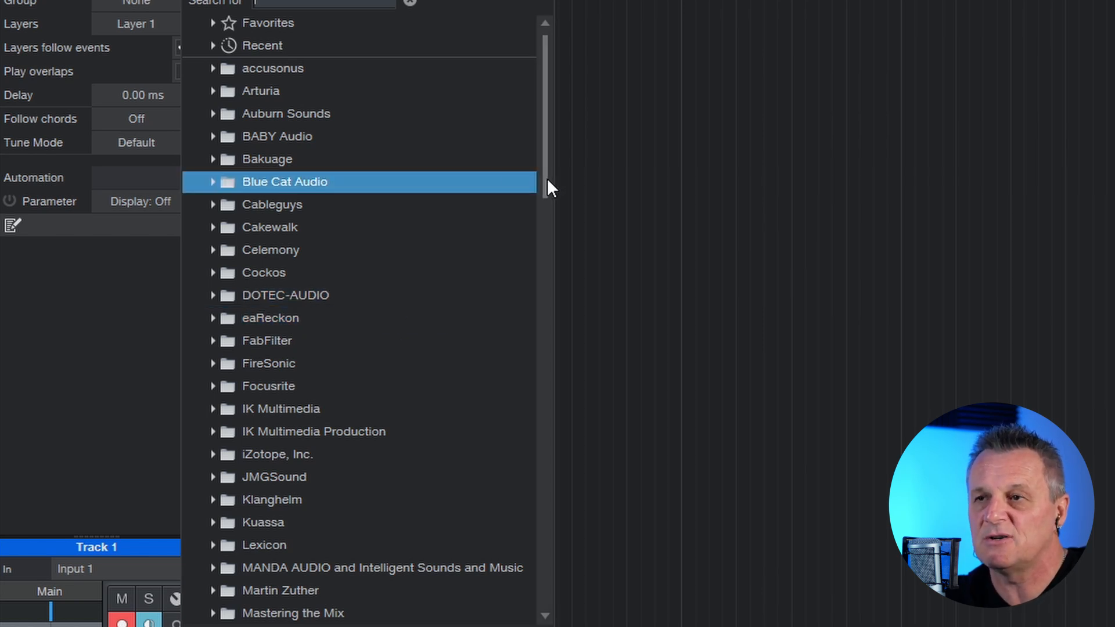
{"action": "left_click_drag", "start_coordinate": [546, 178], "coordinate": [542, 330]}
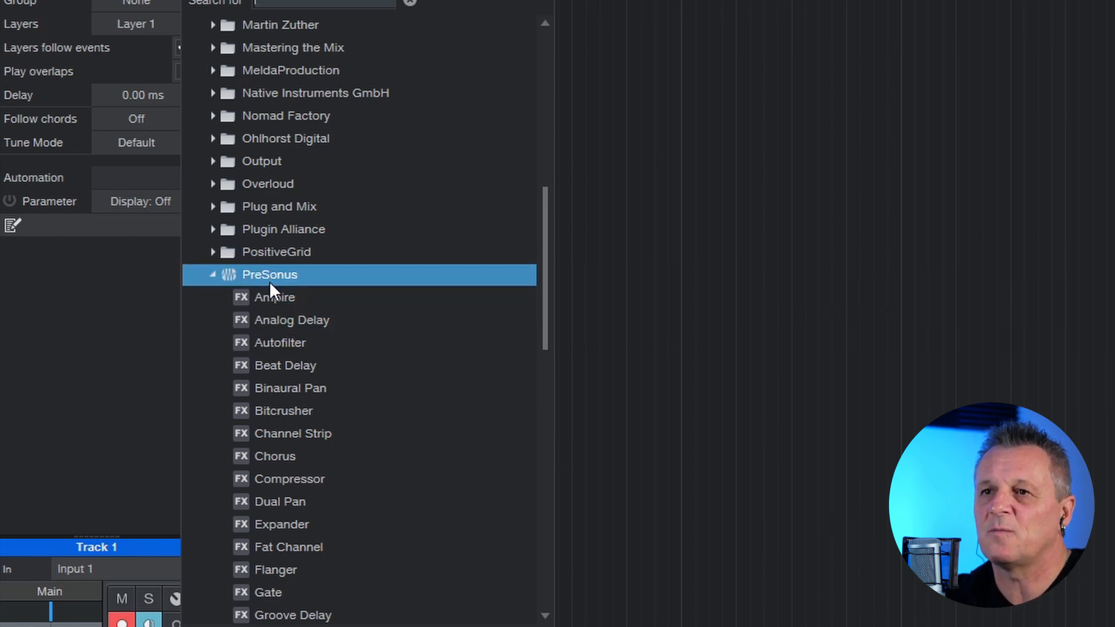
{"action": "double_click", "coordinate": [273, 297]}
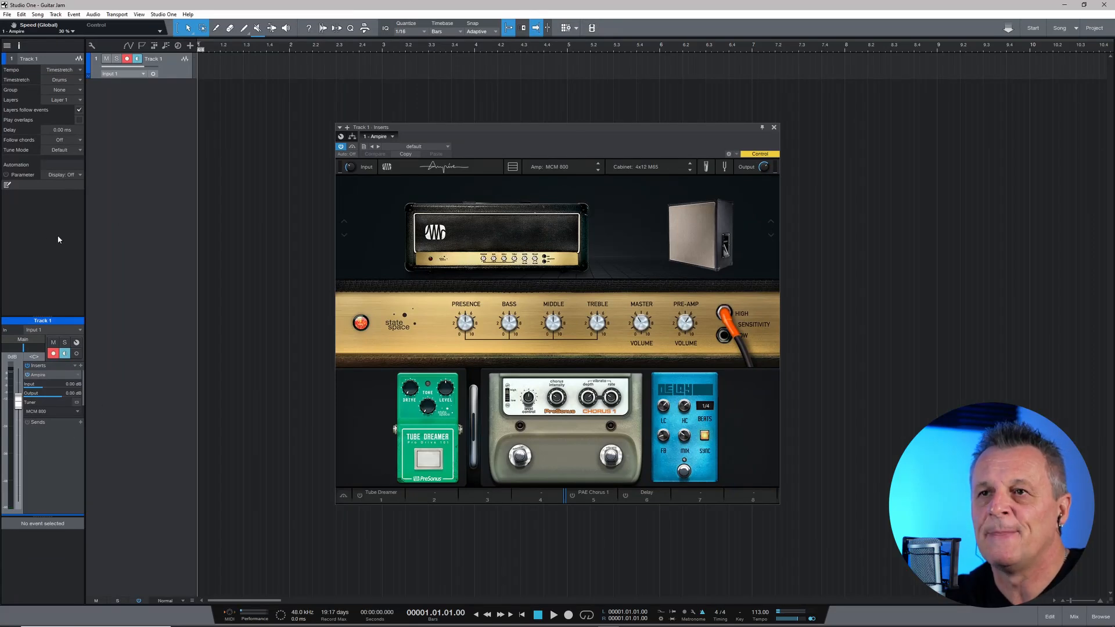
{"action": "left_click", "coordinate": [19, 46]}
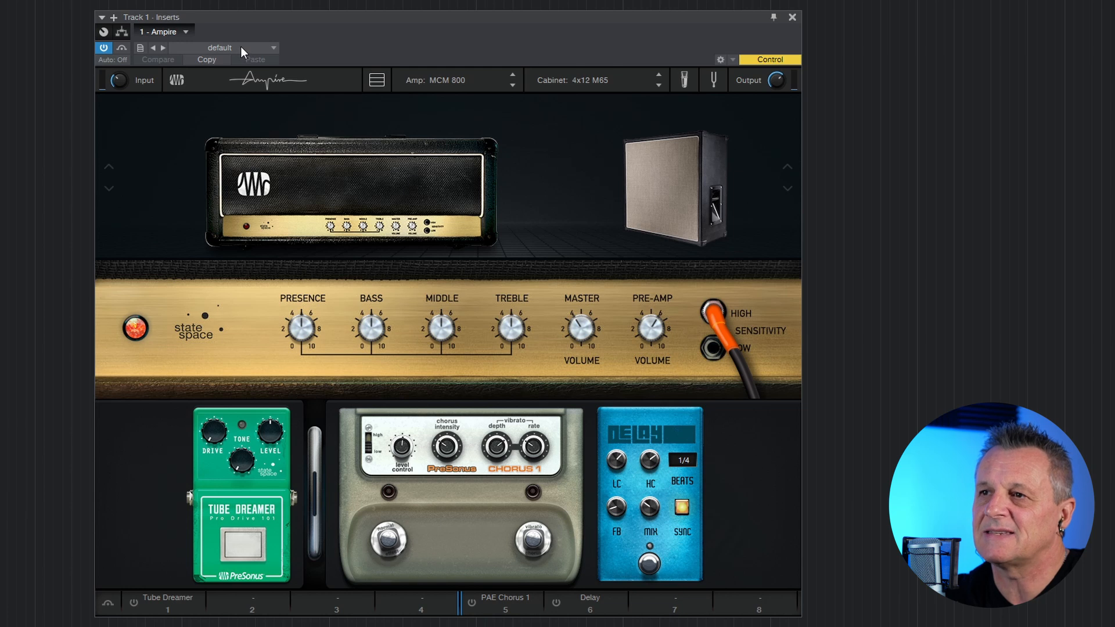
Load the "Charlie Sheen" preset from Ampire's Clean category.
{"action": "left_click", "coordinate": [241, 48]}
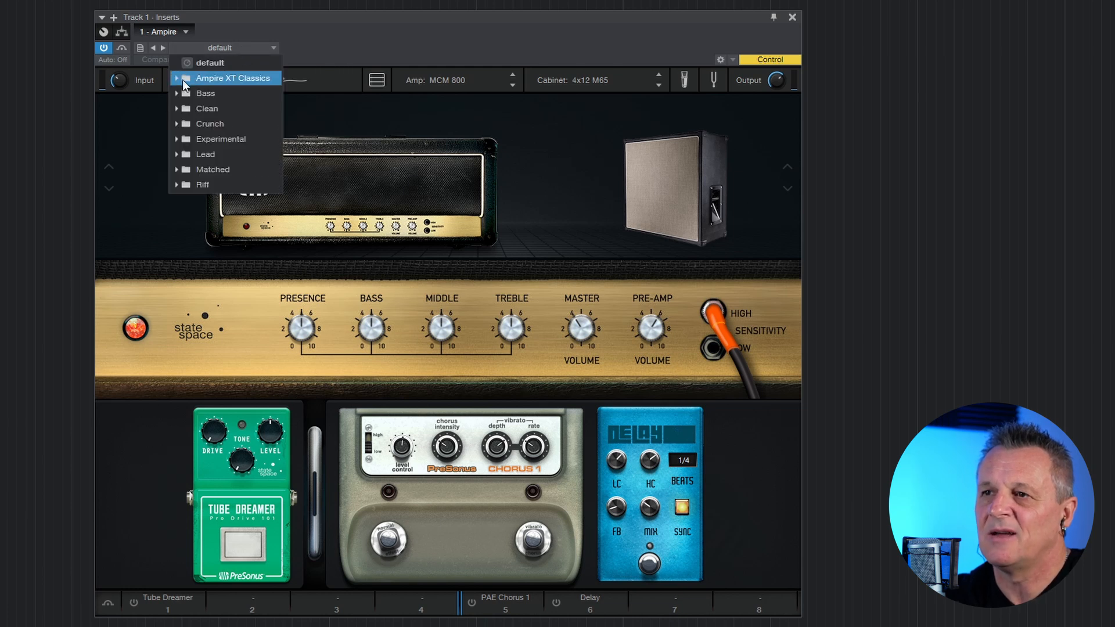
{"action": "left_click", "coordinate": [176, 109]}
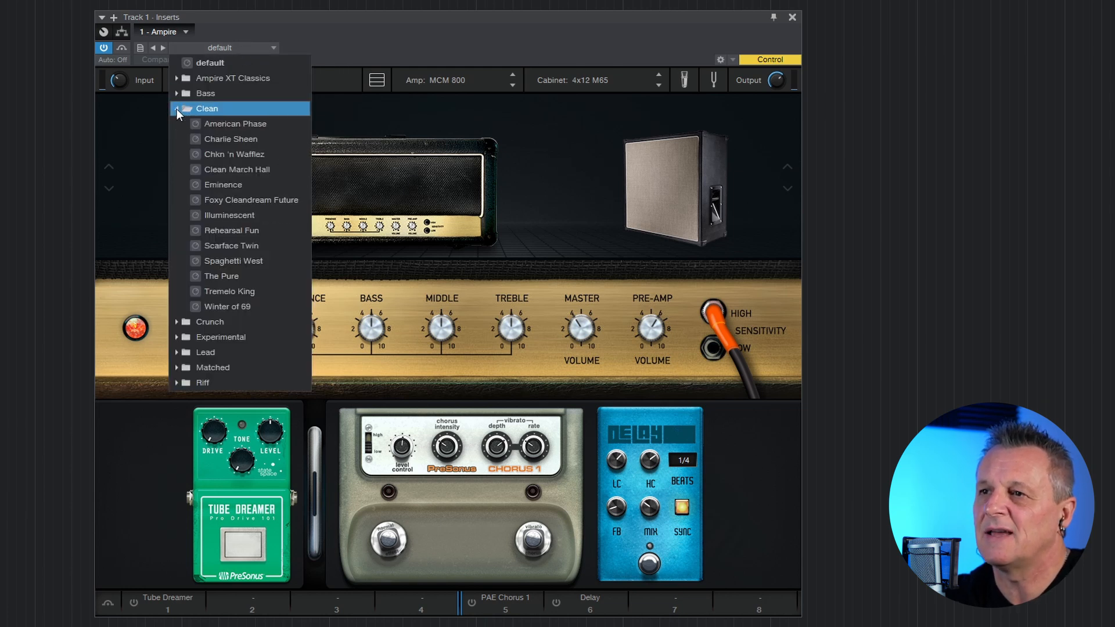
{"action": "left_click", "coordinate": [244, 138]}
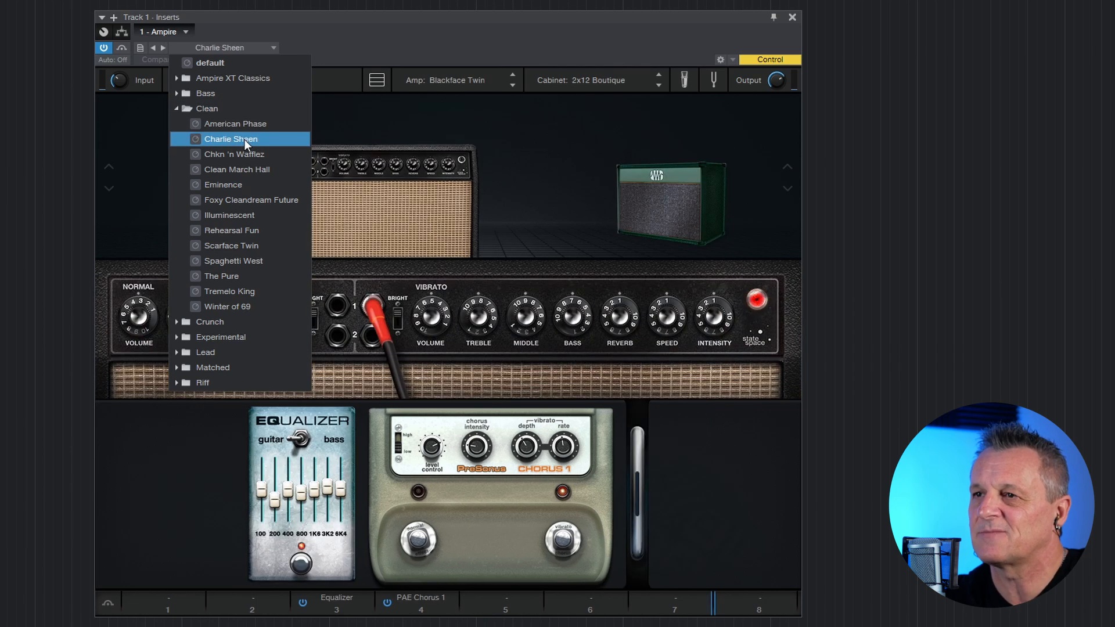
{"action": "left_click", "coordinate": [355, 40]}
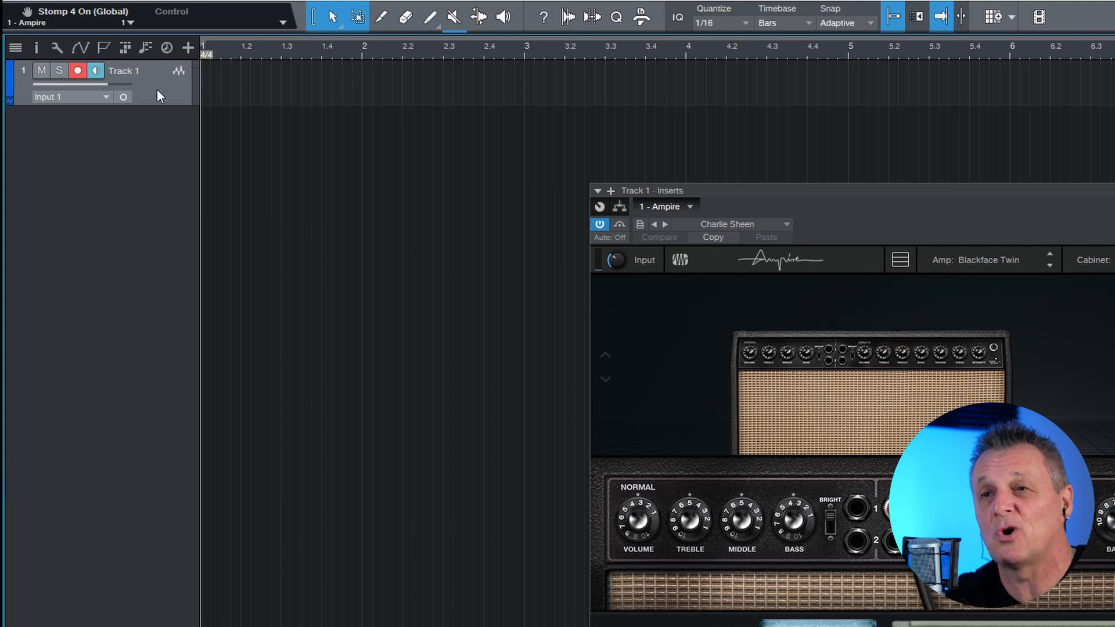
Rename Track 1 as "Guitar" and record a guitar take on it from the start of the song.
{"action": "double_click", "coordinate": [129, 72]}
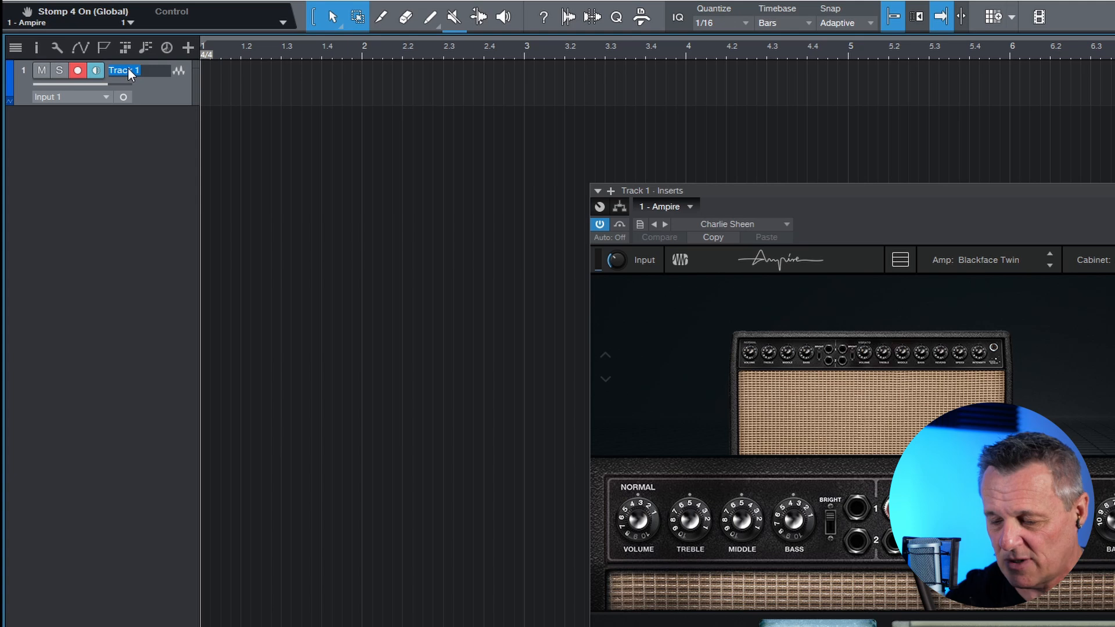
{"action": "type", "text": "Guitar"}
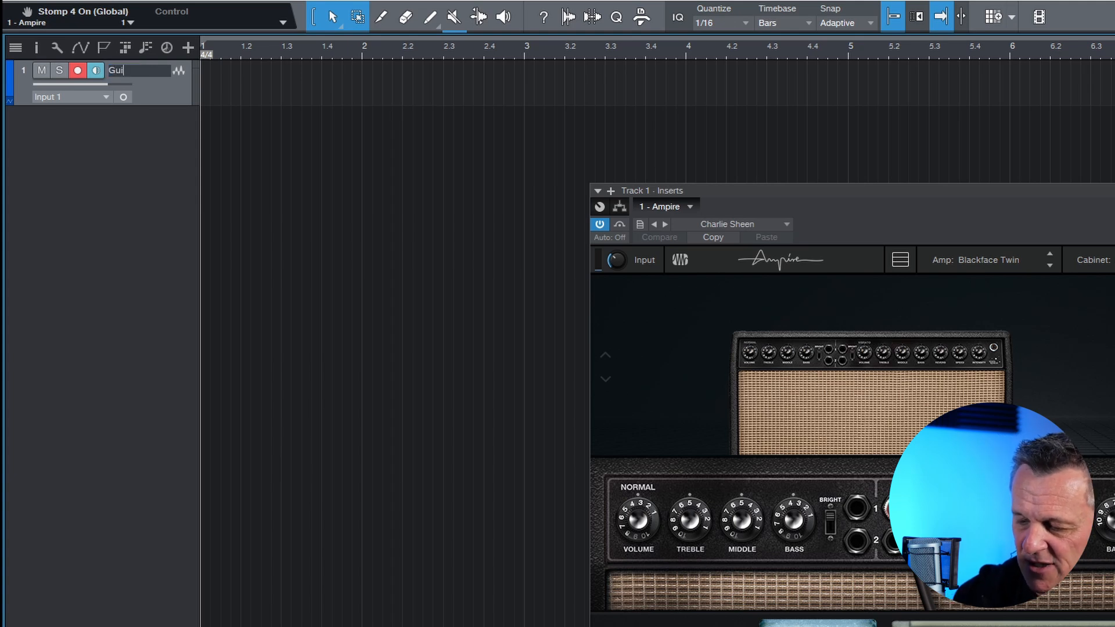
{"action": "key", "text": "Return"}
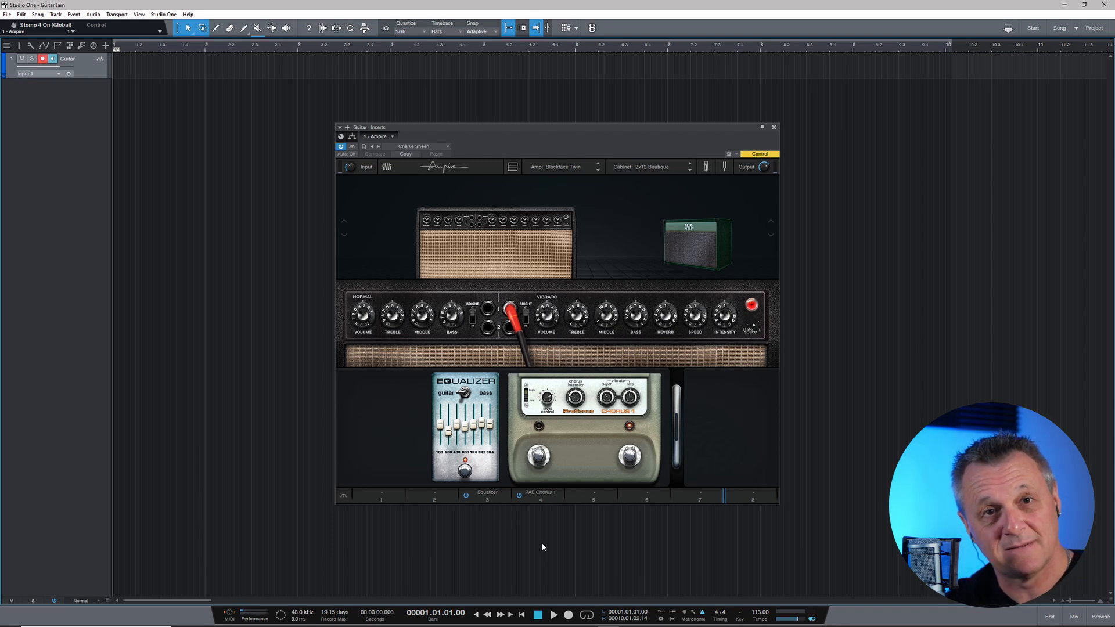
{"action": "key", "text": "KP_Multiply"}
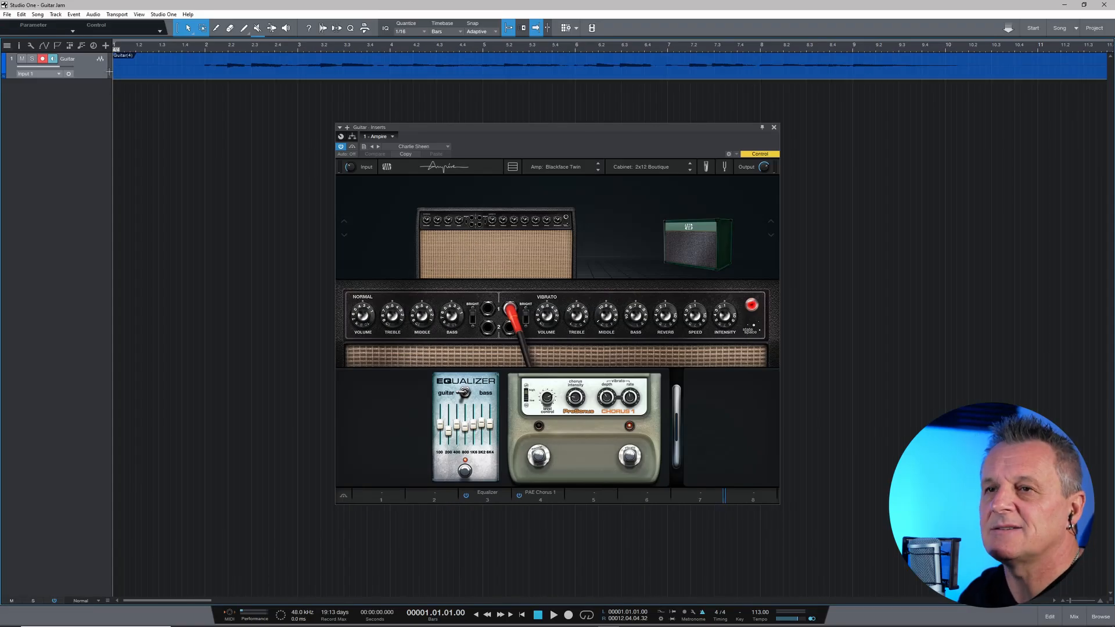
Disarm recording on the Guitar track and make it much taller, with the Ampire window moved clear below the waveform.
{"action": "left_click", "coordinate": [42, 60]}
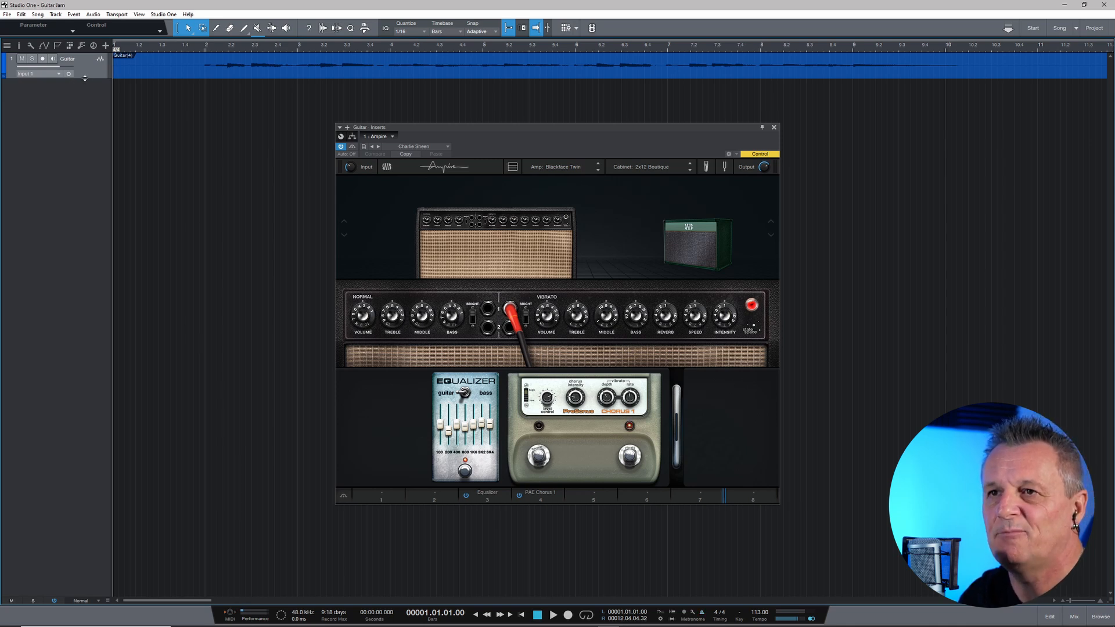
{"action": "left_click_drag", "start_coordinate": [85, 78], "coordinate": [83, 215]}
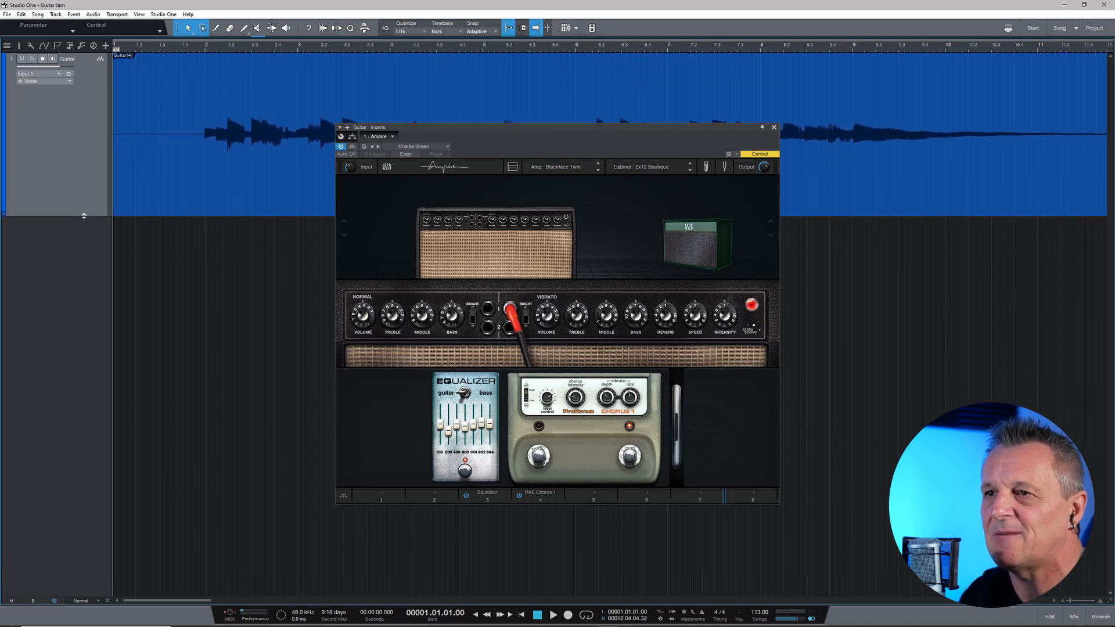
{"action": "left_click_drag", "start_coordinate": [499, 134], "coordinate": [167, 232]}
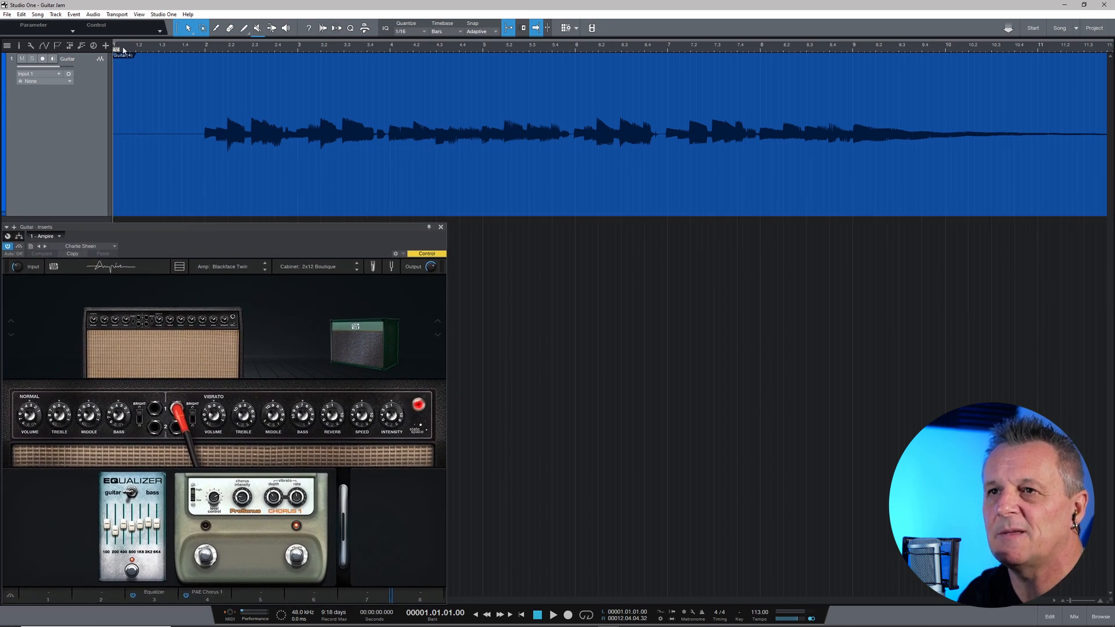
Play back the recorded guitar take from just before bar 2, at 1.04.04.
{"action": "left_click", "coordinate": [200, 50]}
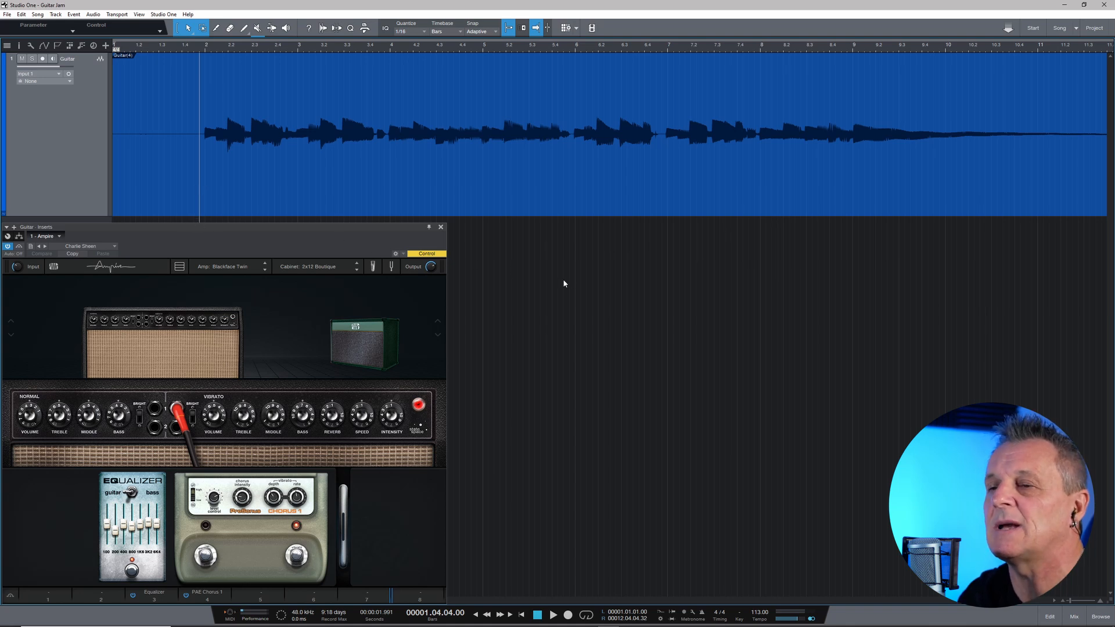
{"action": "key", "text": "space"}
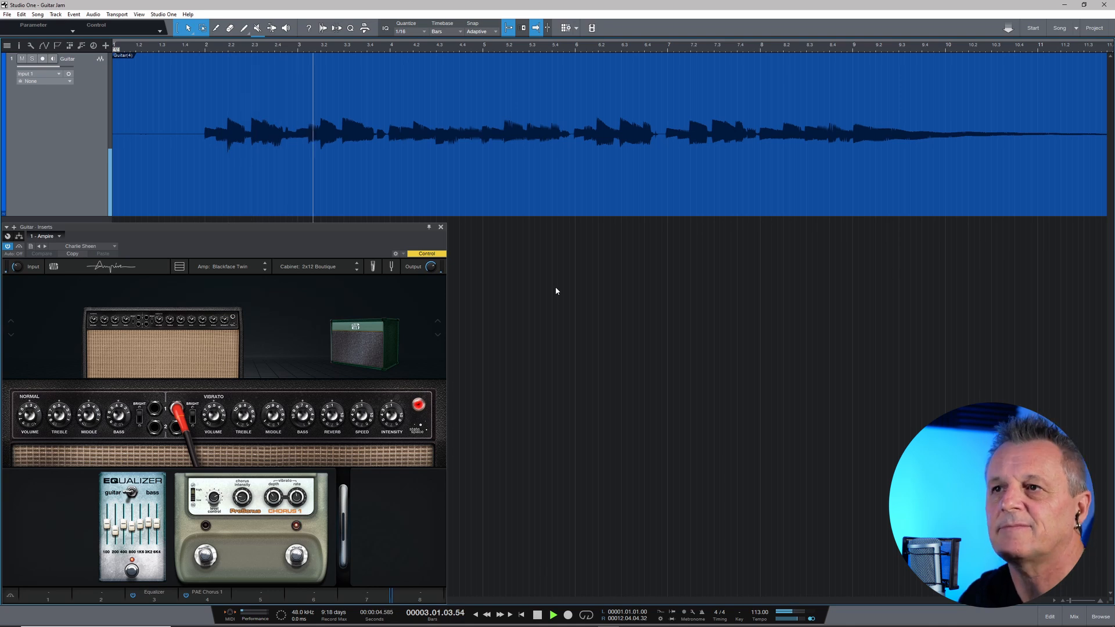
{"action": "key", "text": "space"}
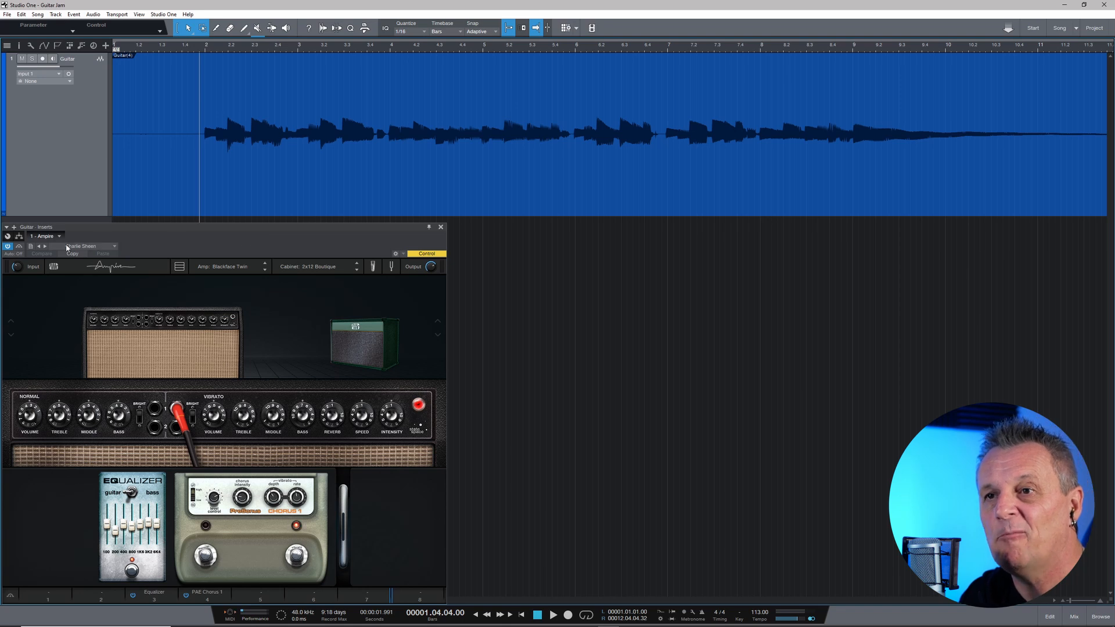
Bypass Ampire to listen to the dry guitar recording, and re-enable the effect after playback.
{"action": "left_click", "coordinate": [7, 247]}
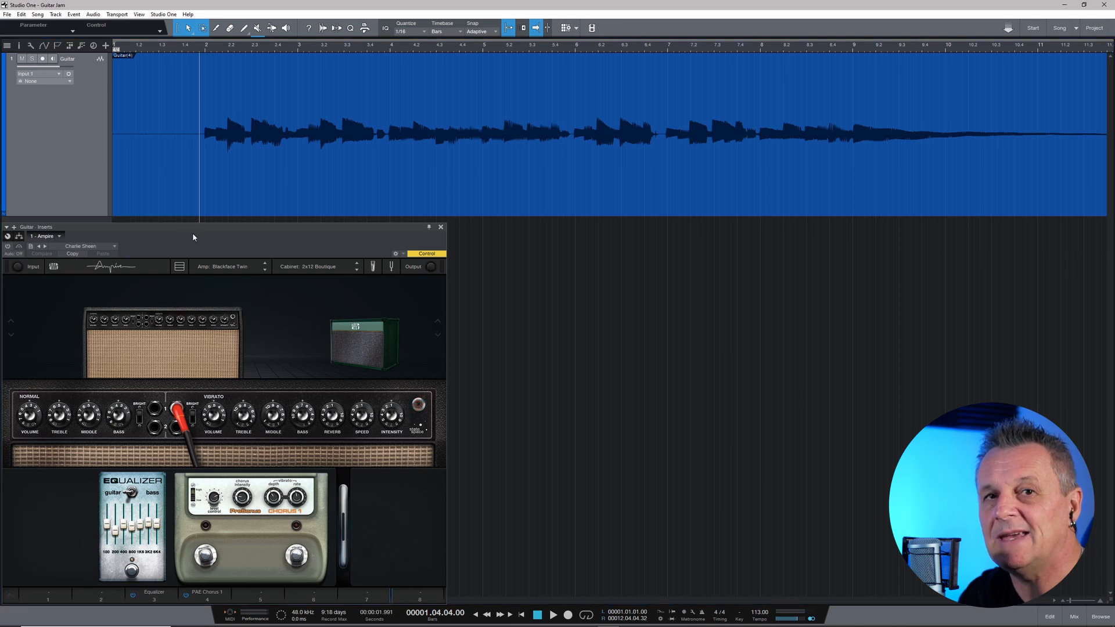
{"action": "key", "text": "space"}
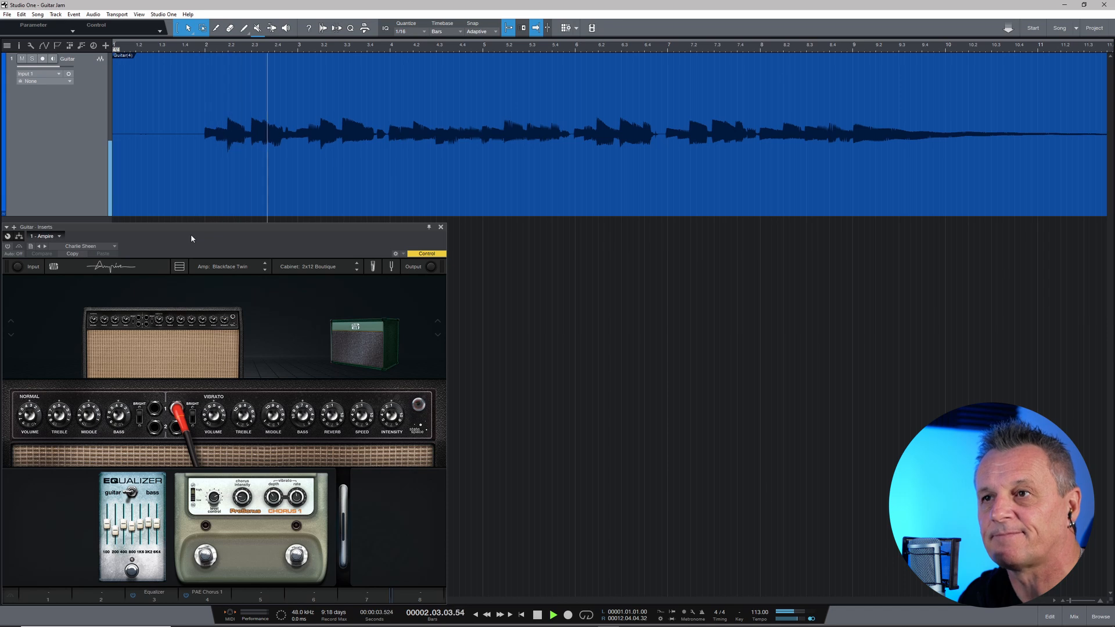
{"action": "key", "text": "space"}
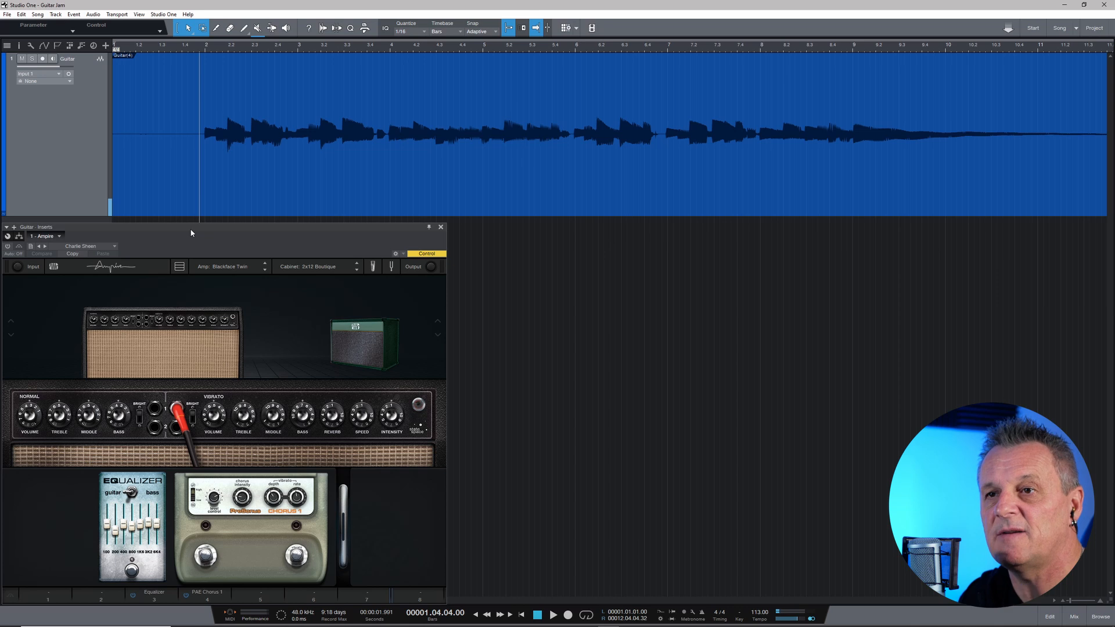
{"action": "left_click", "coordinate": [8, 247]}
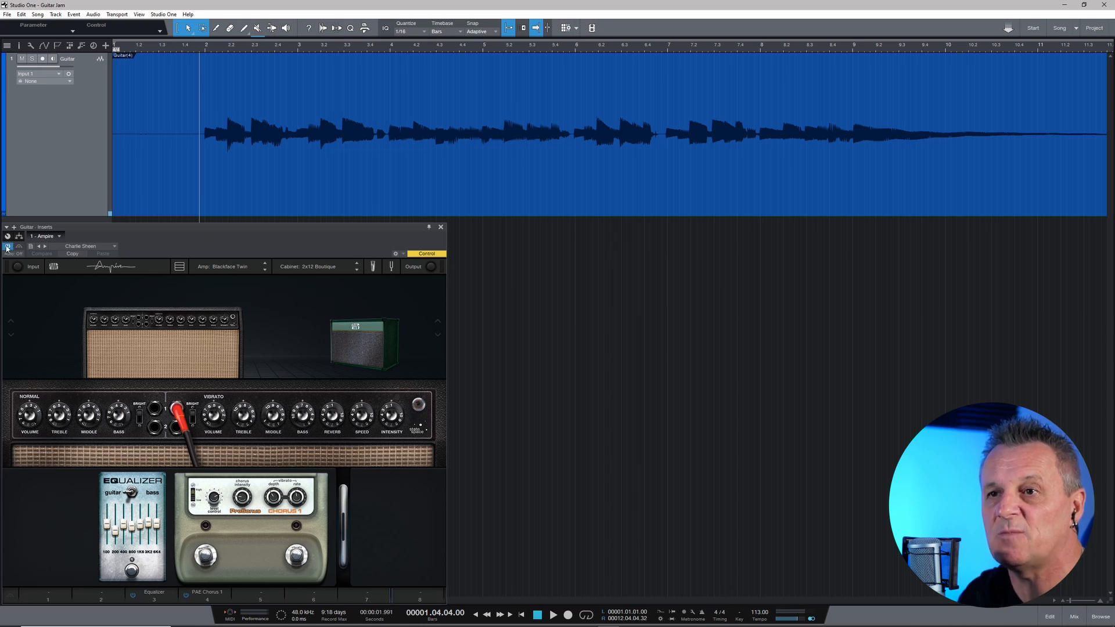
Load the "Tremelo King" preset from Ampire's Clean category and audition it on the guitar recording.
{"action": "left_click", "coordinate": [81, 246]}
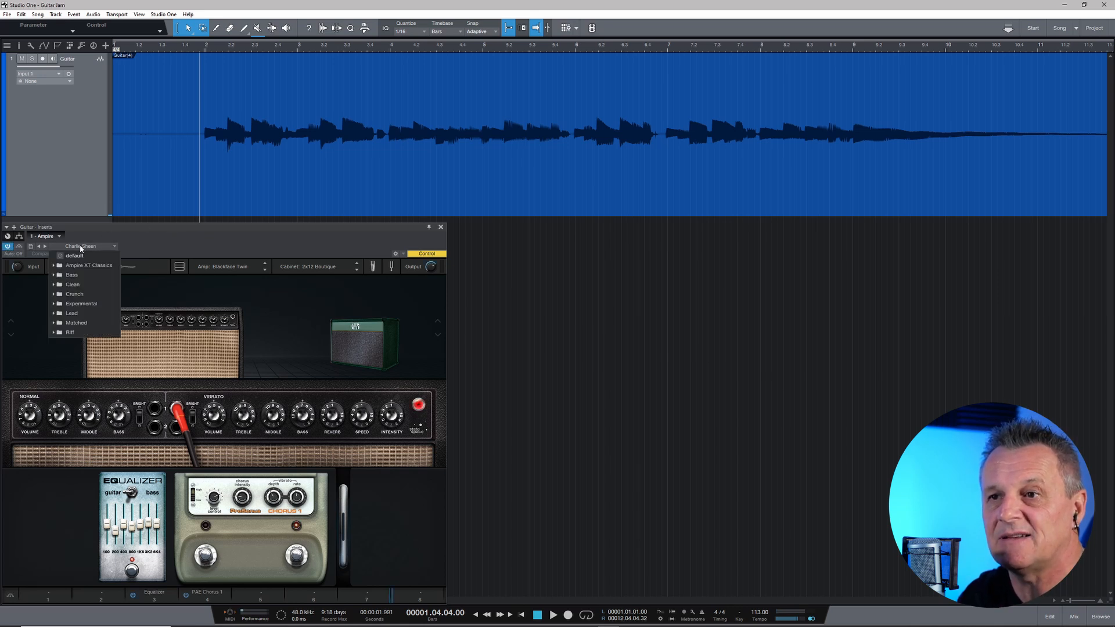
{"action": "left_click", "coordinate": [73, 284]}
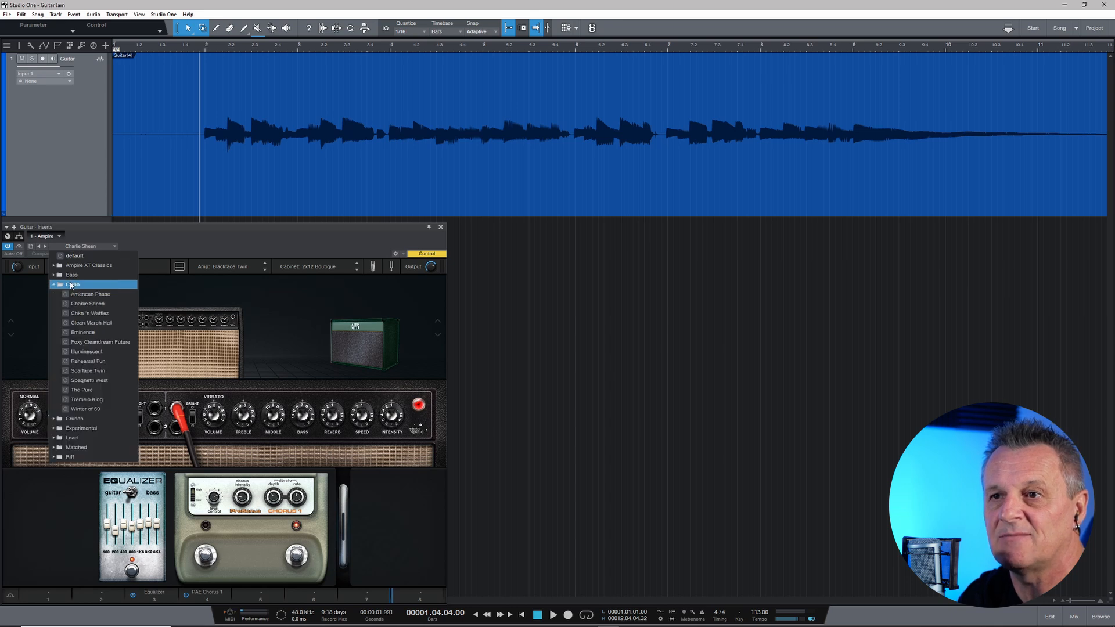
{"action": "left_click", "coordinate": [87, 400]}
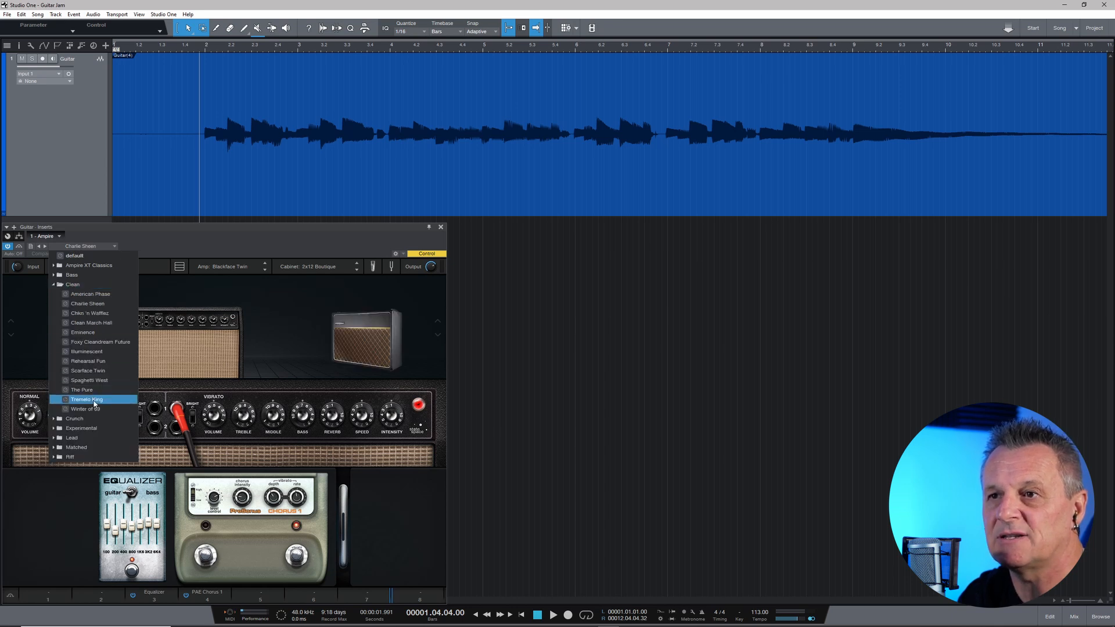
{"action": "left_click", "coordinate": [232, 239]}
{"action": "key", "text": "space"}
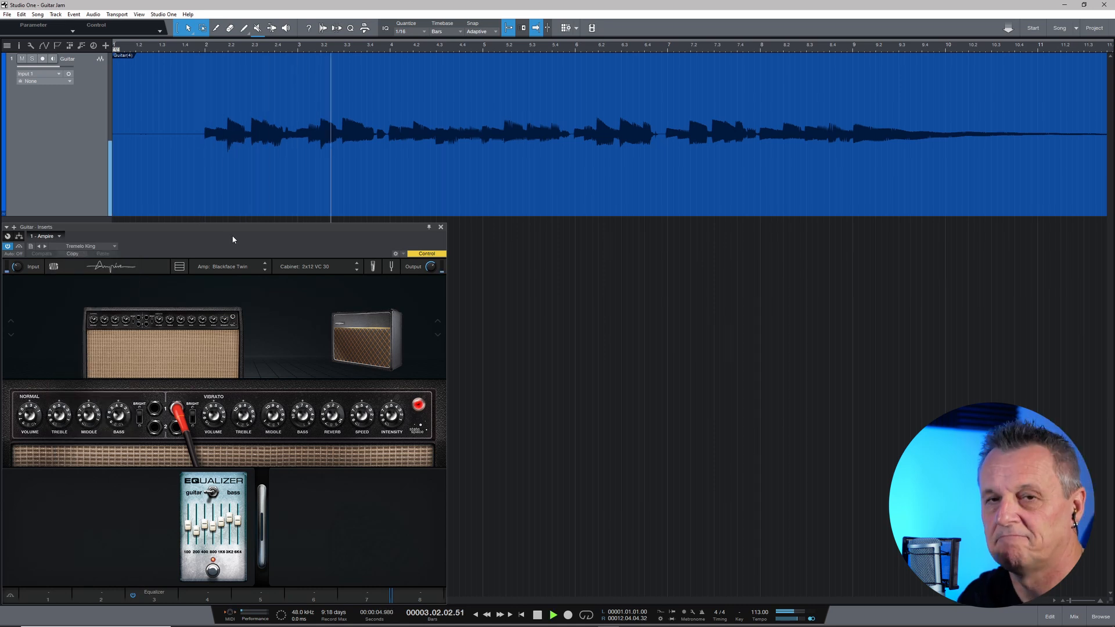
{"action": "key", "text": "space"}
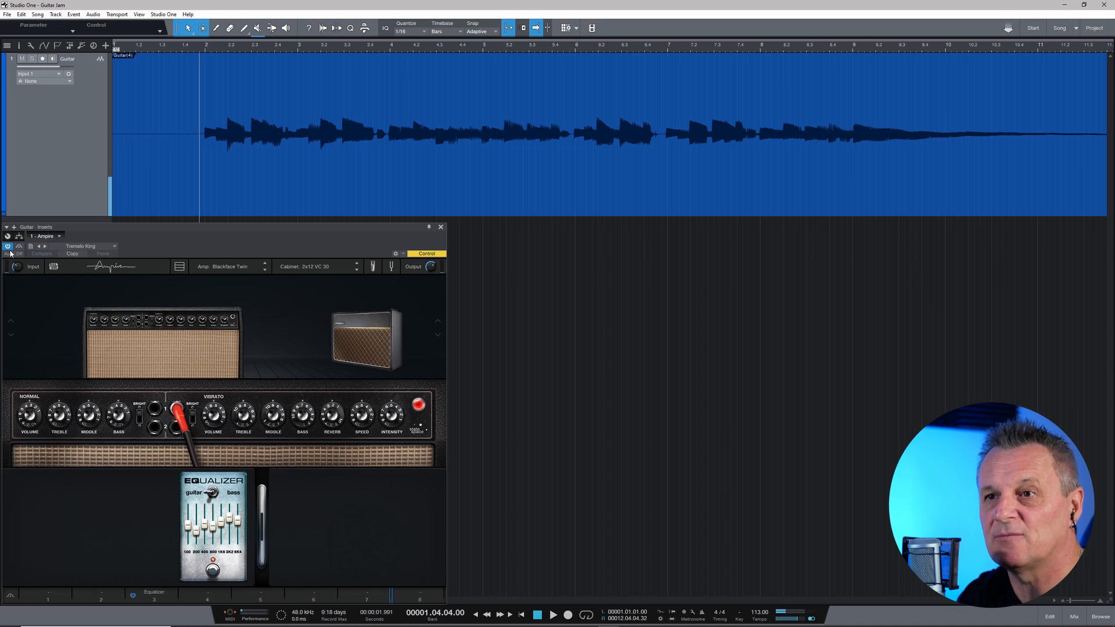
Load the "Charlie Sheen" preset in Ampire again and close the effect window.
{"action": "left_click", "coordinate": [91, 247]}
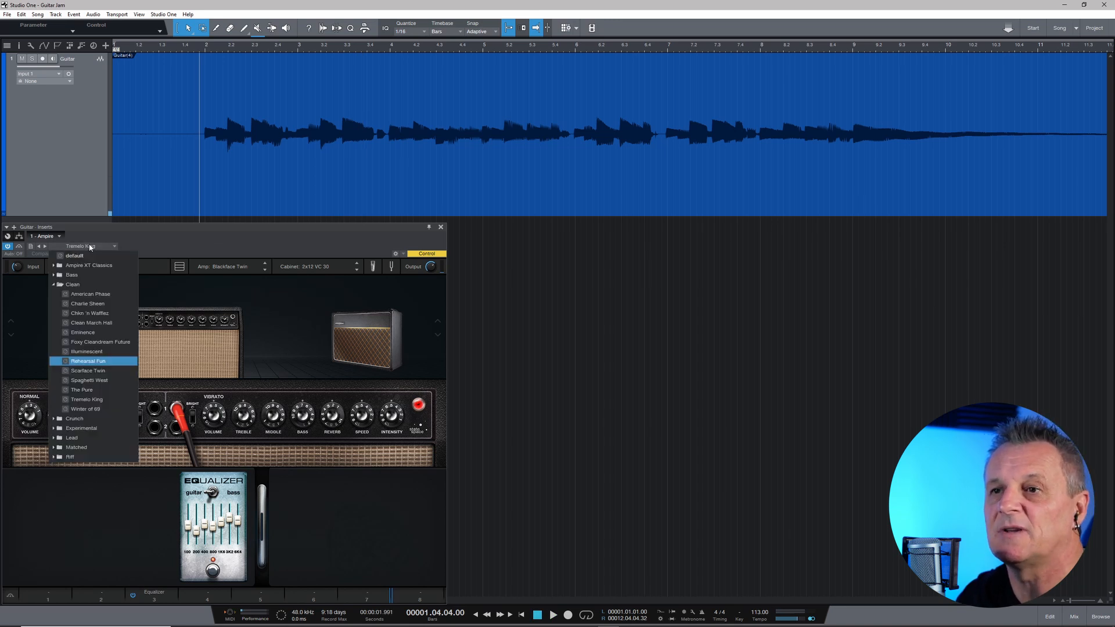
{"action": "left_click", "coordinate": [82, 304]}
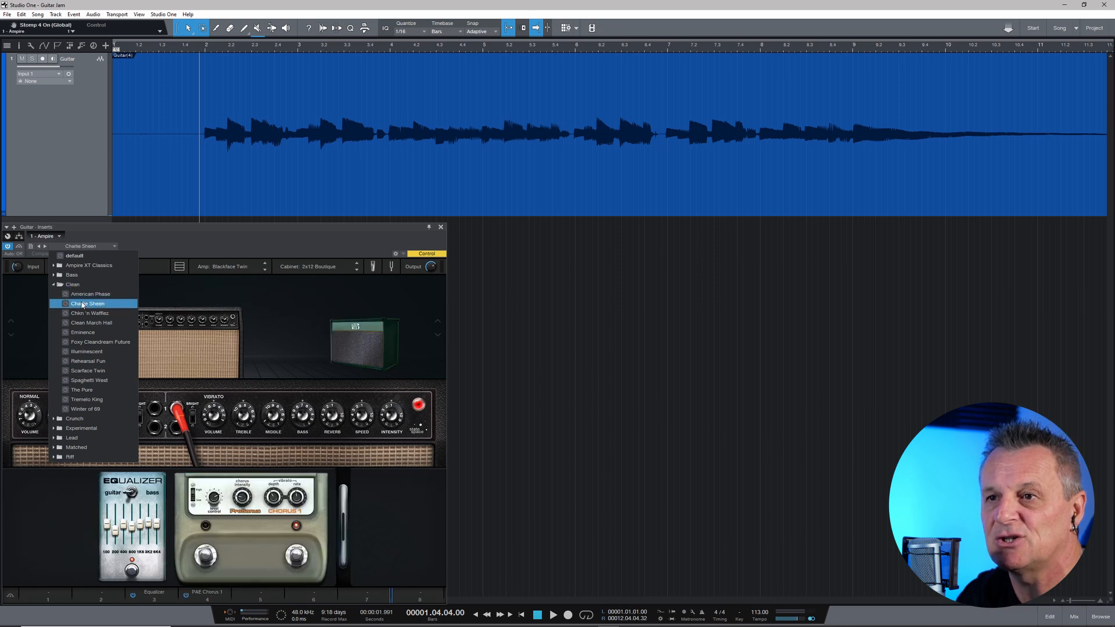
{"action": "left_click", "coordinate": [221, 236]}
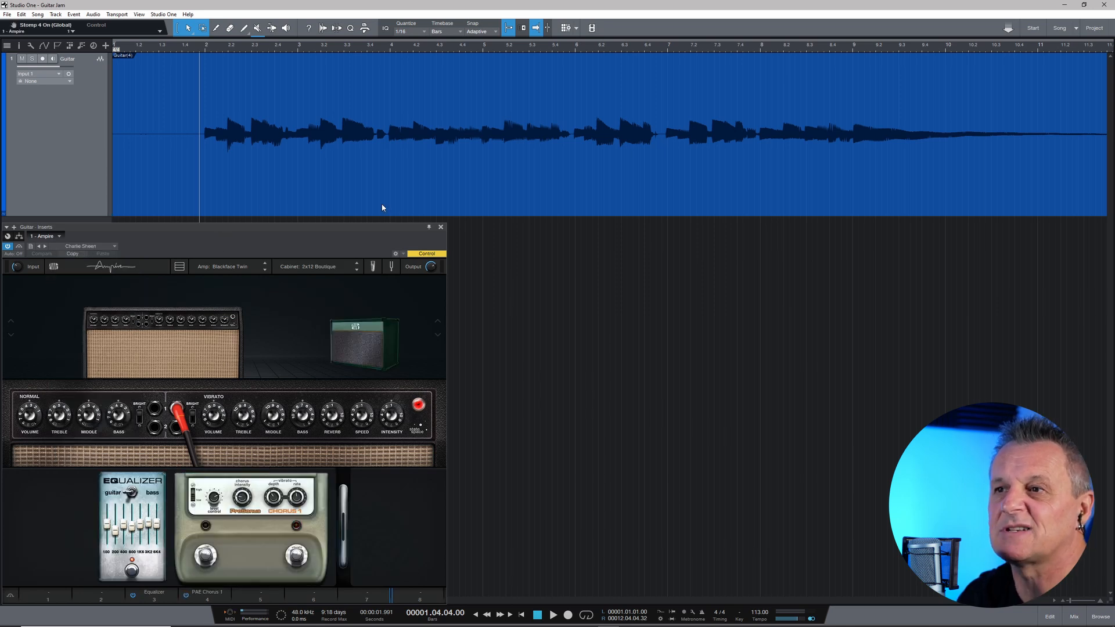
{"action": "left_click", "coordinate": [441, 227]}
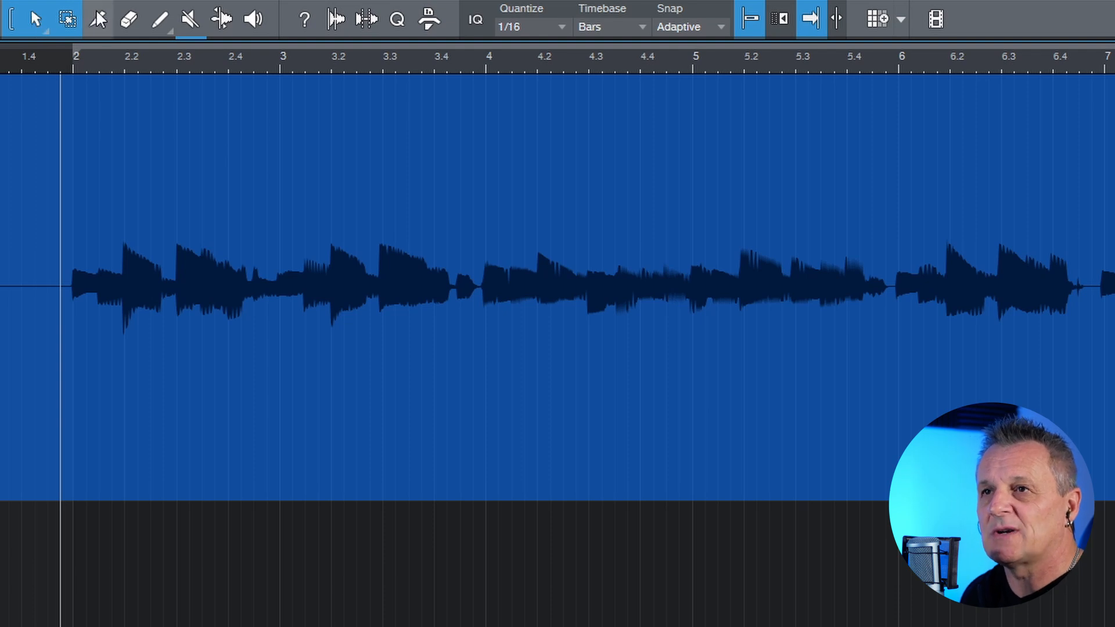
Set the Bend Tool as the alternative tool of the Arrow Tool.
{"action": "left_click", "coordinate": [33, 15]}
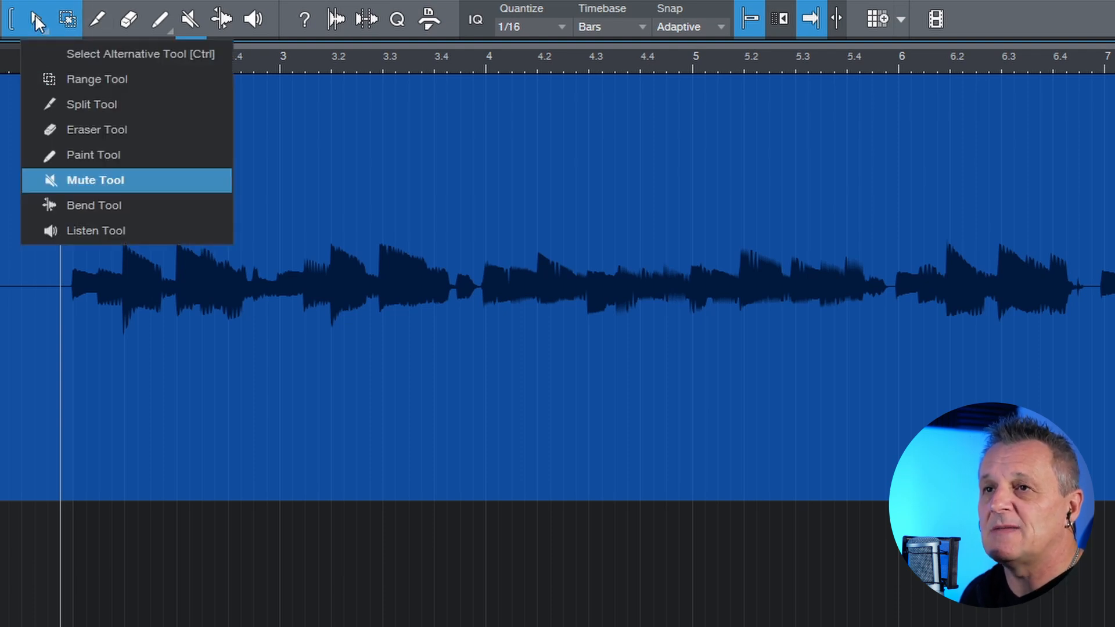
{"action": "left_click", "coordinate": [34, 15]}
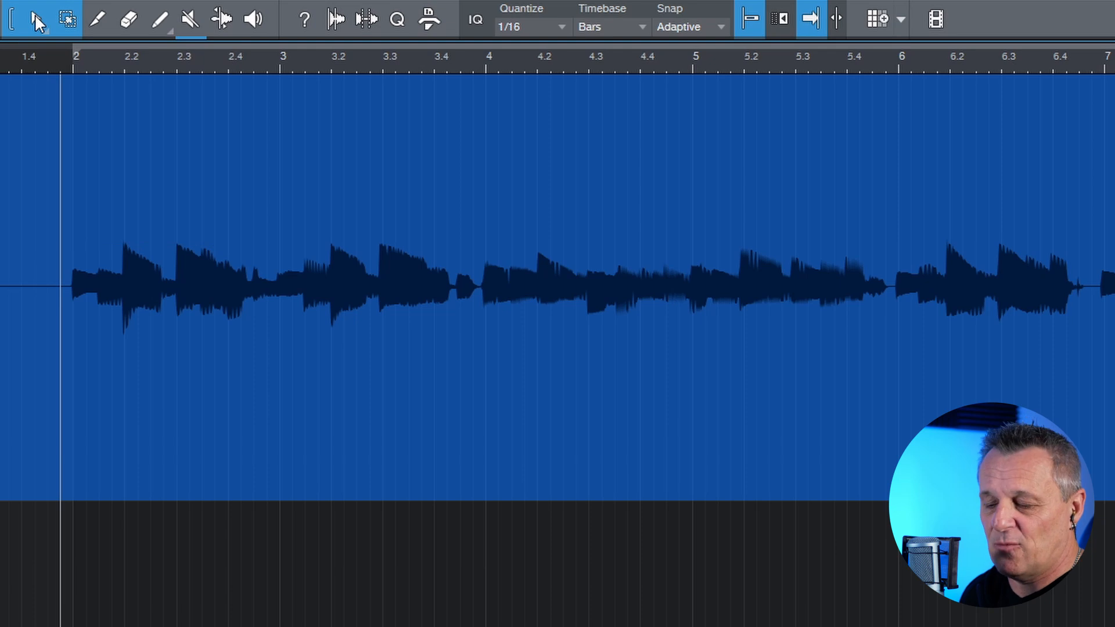
{"action": "key", "text": "ctrl+7"}
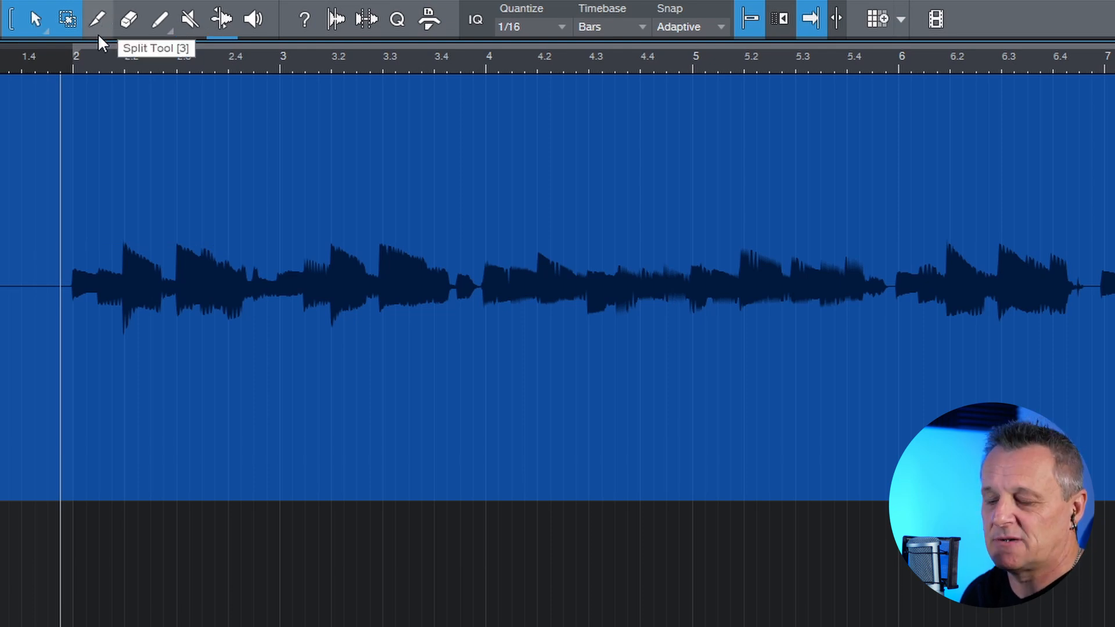
Split the guitar event at bar 2 and at bar 6 with the Split Tool, keeping snap on.
{"action": "key", "text": "3"}
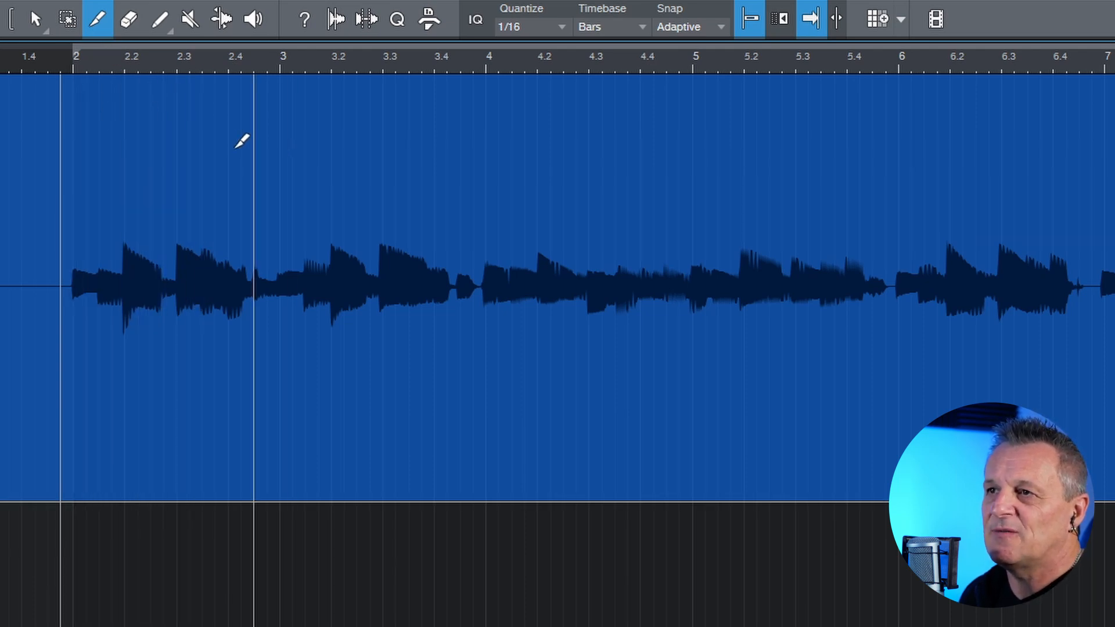
{"action": "left_click", "coordinate": [751, 23]}
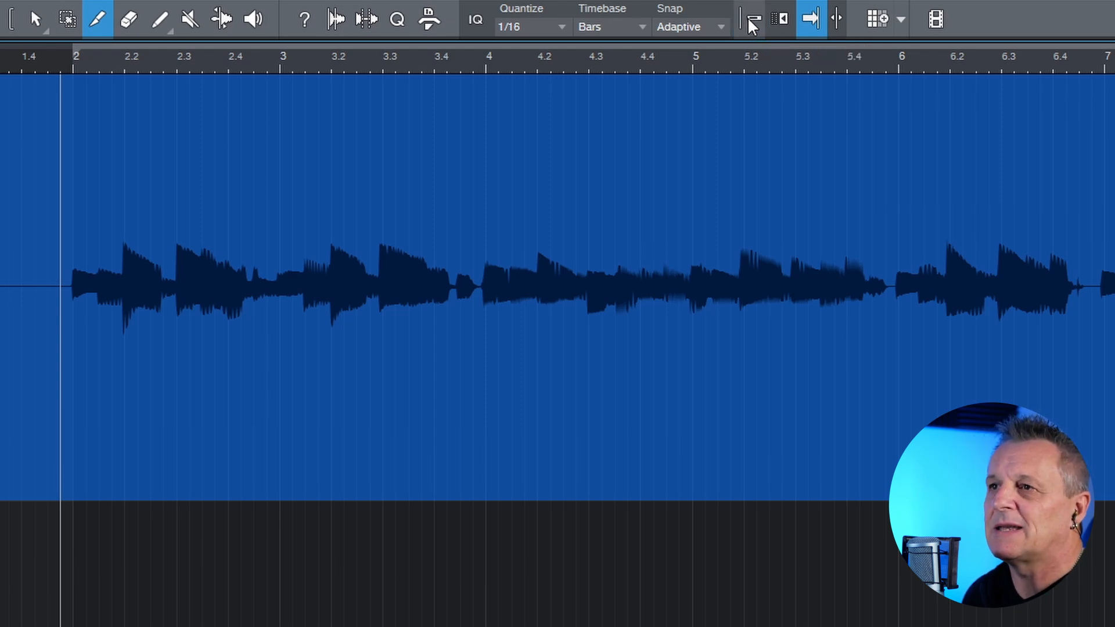
{"action": "left_click", "coordinate": [752, 23]}
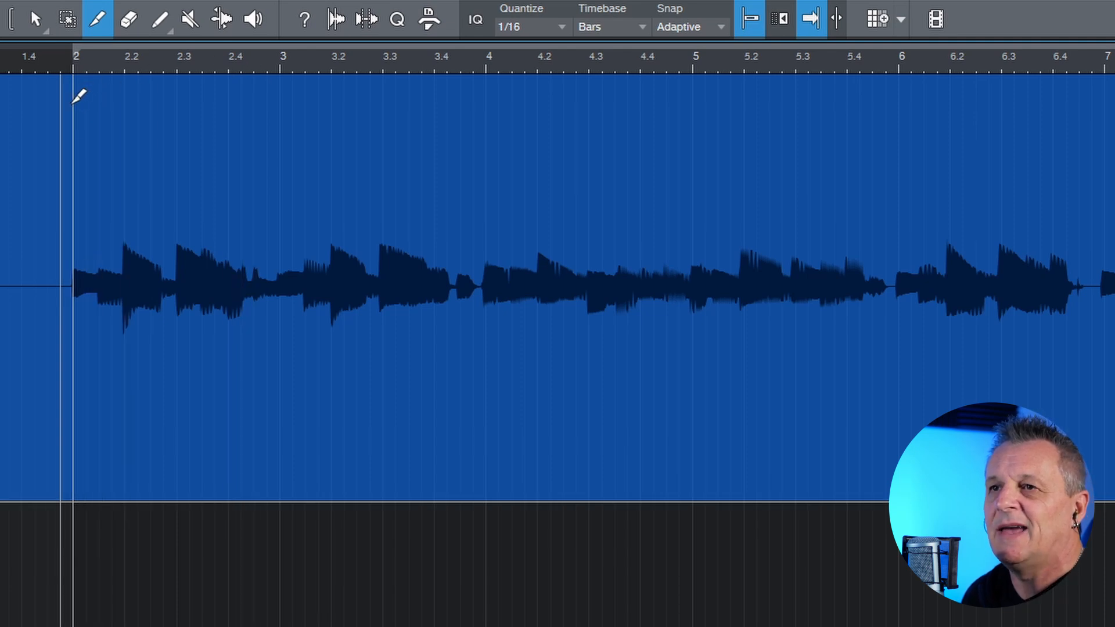
{"action": "left_click", "coordinate": [72, 103]}
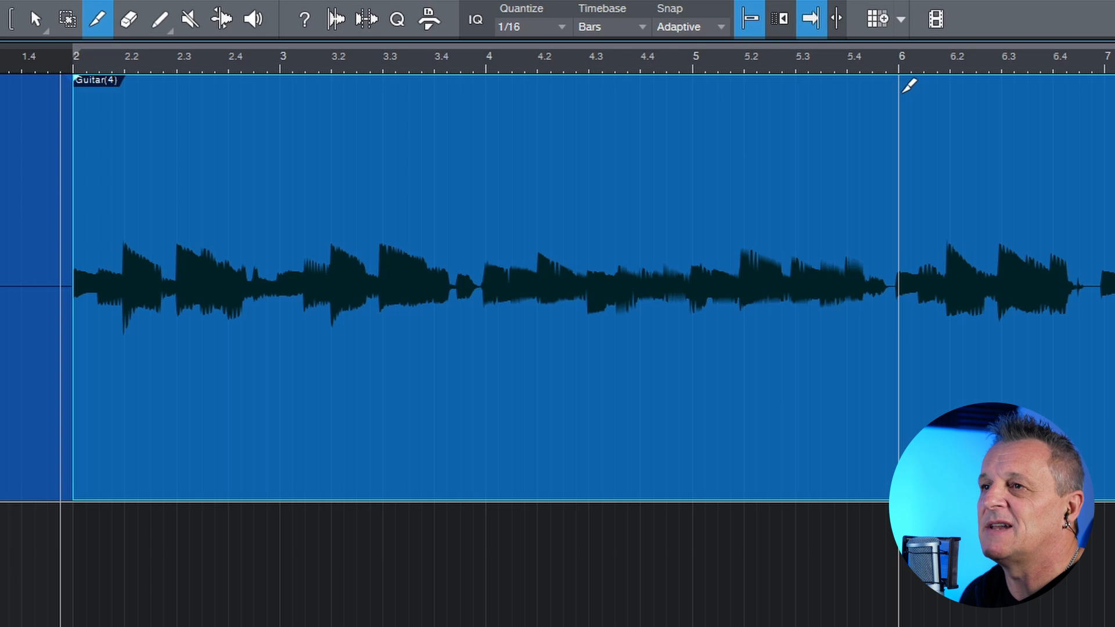
{"action": "left_click", "coordinate": [906, 91]}
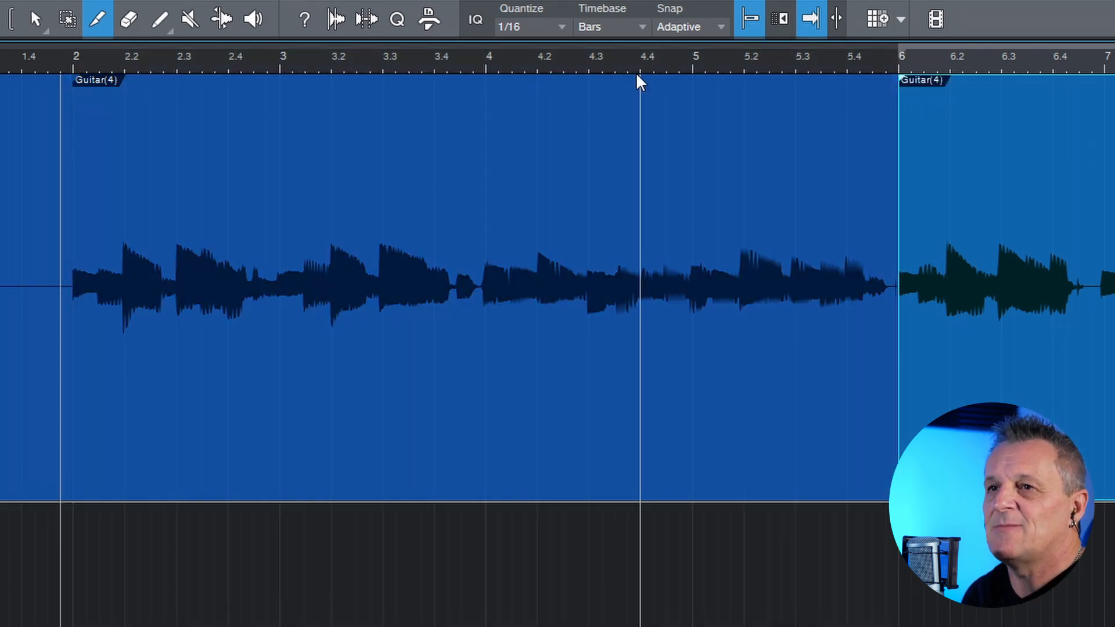
Move the guitar event starting at bar 6 to bar 10, and fill the gap with a duplicate of the bars 2 to 6 event.
{"action": "key", "text": "1"}
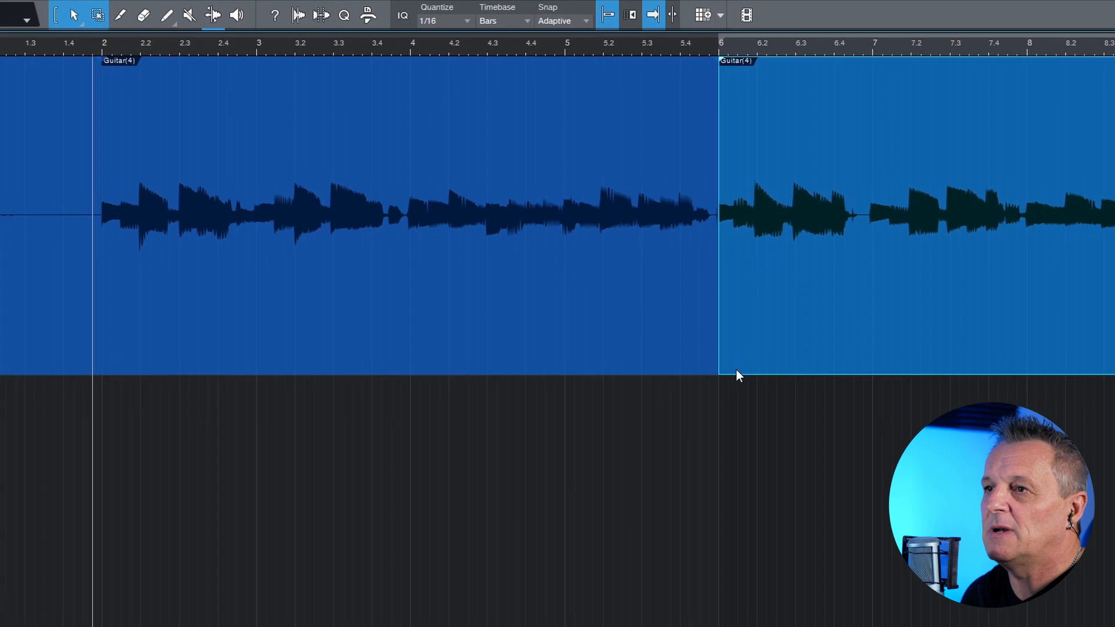
{"action": "left_click_drag", "start_coordinate": [616, 283], "coordinate": [1096, 268]}
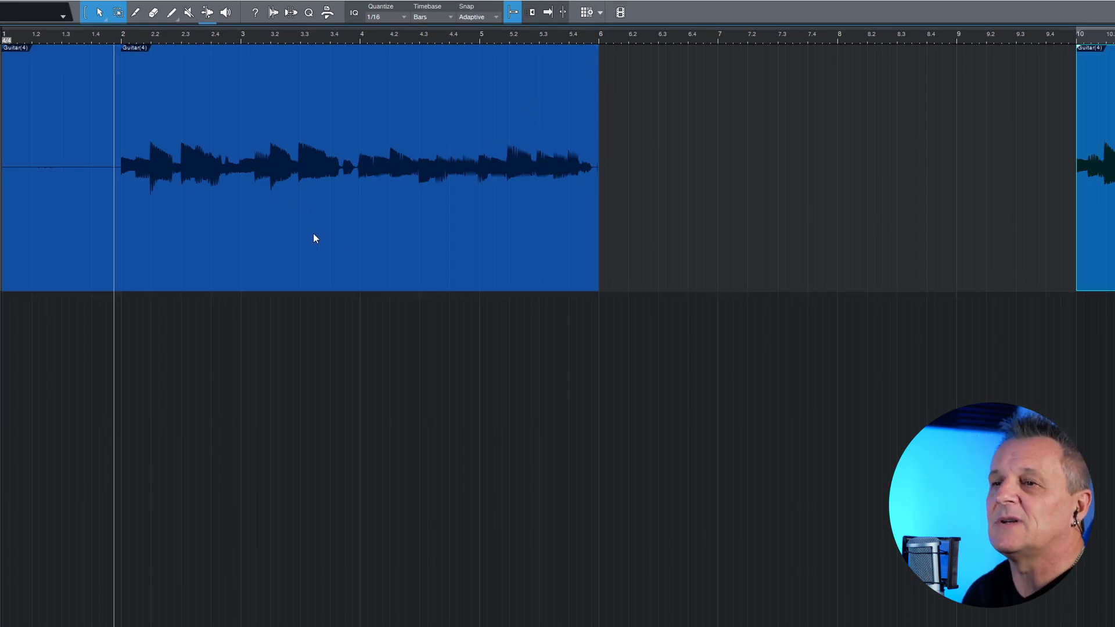
{"action": "left_click", "coordinate": [300, 260]}
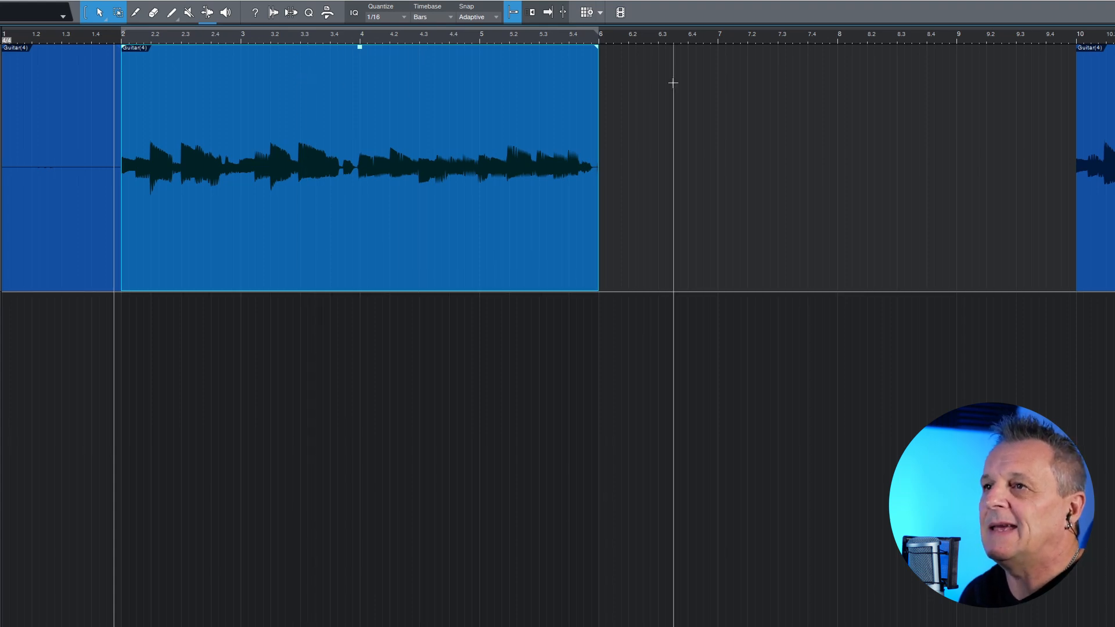
{"action": "left_click", "coordinate": [598, 40]}
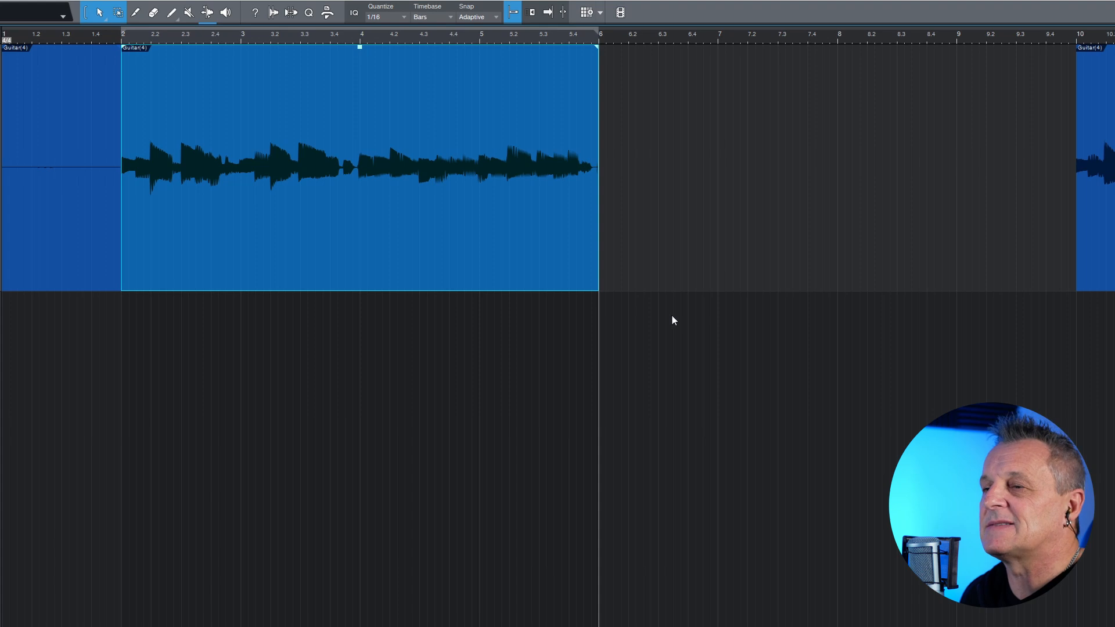
{"action": "key", "text": "d"}
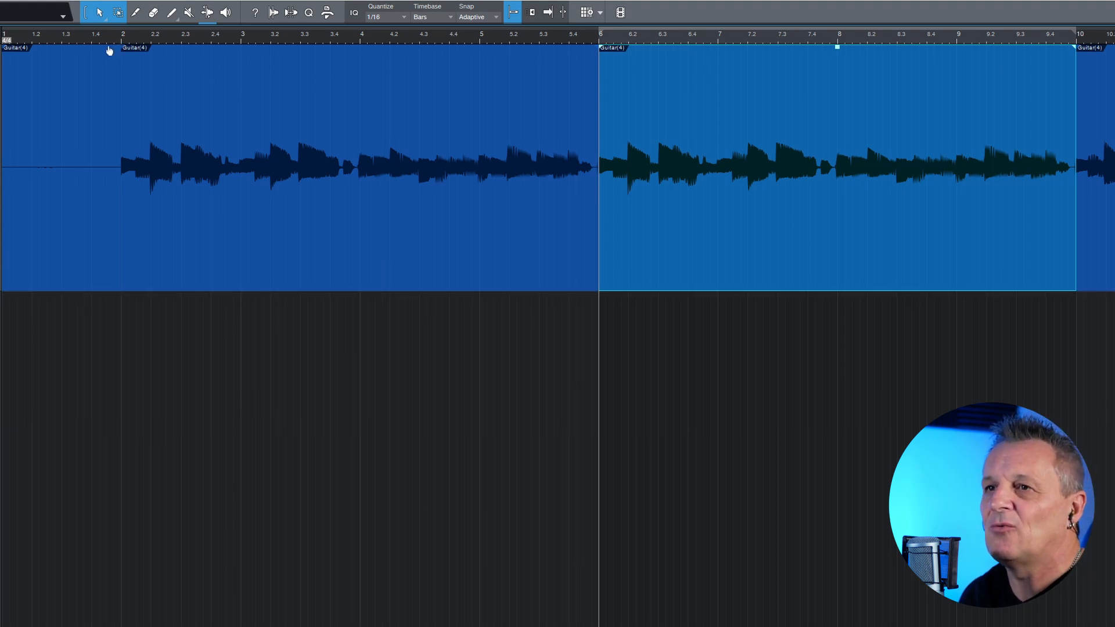
Play back the transition into the duplicated guitar event, starting from 5.3.
{"action": "left_click", "coordinate": [571, 243]}
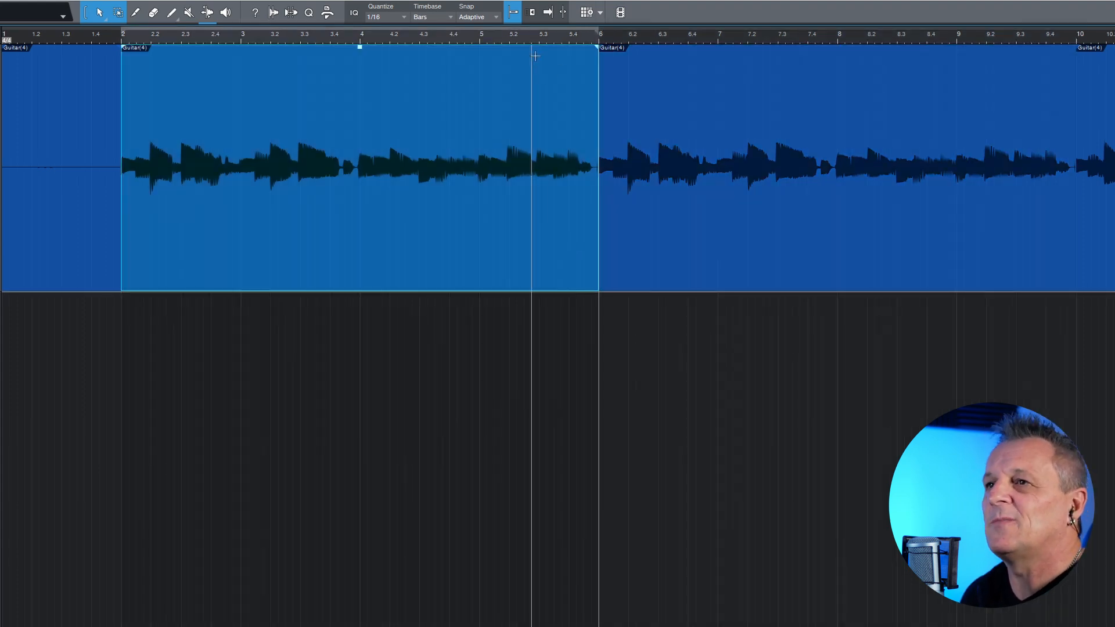
{"action": "left_click", "coordinate": [538, 37]}
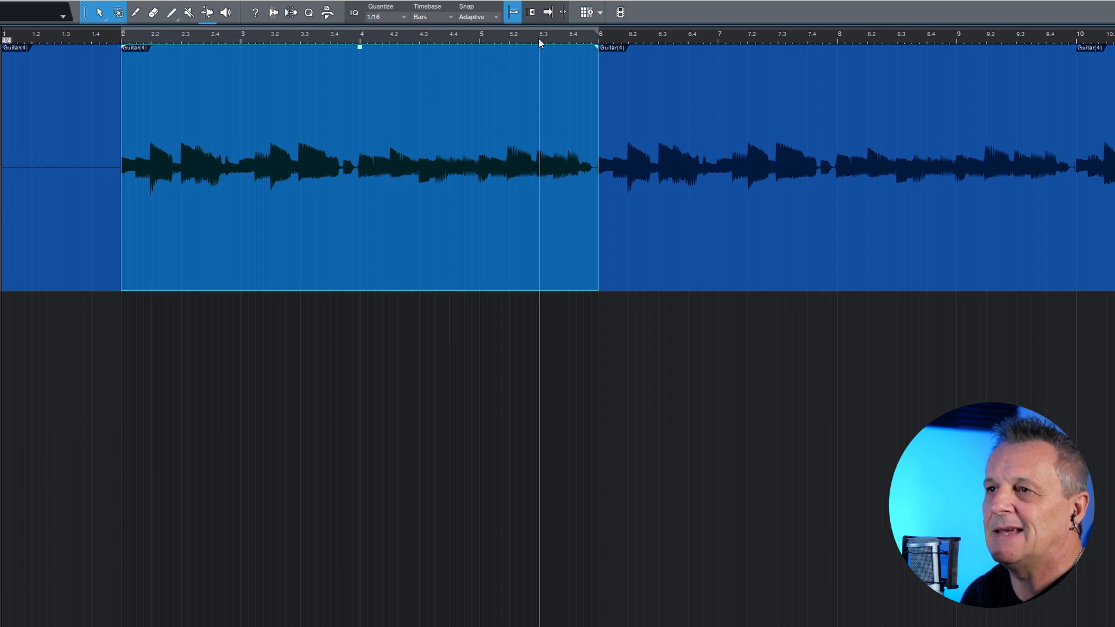
{"action": "key", "text": "space"}
{"action": "key", "text": "space"}
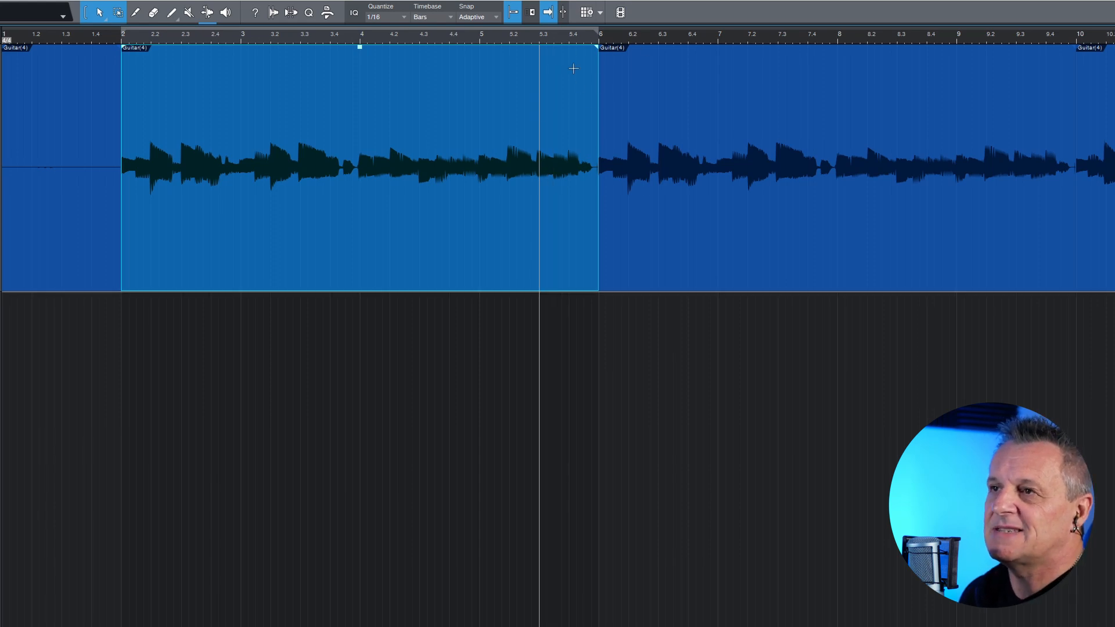
With snap off, move the boundary between the two guitar events slightly past bar 6 to where their waveforms meet smoothly.
{"action": "left_click", "coordinate": [598, 38]}
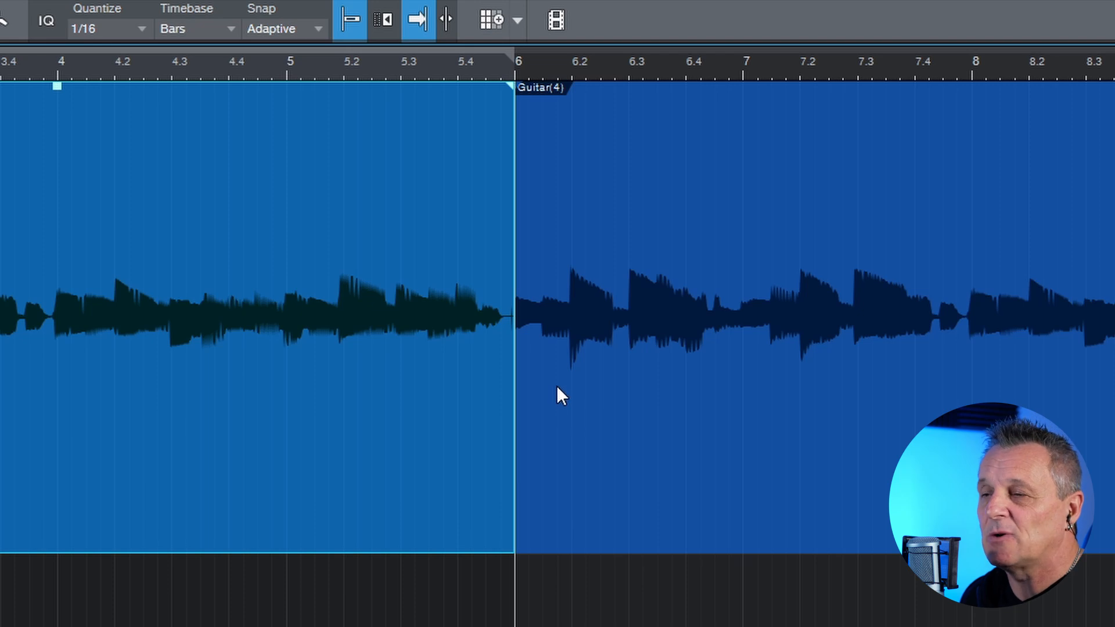
{"action": "key", "text": "e"}
{"action": "key", "text": "e"}
{"action": "key", "text": "e"}
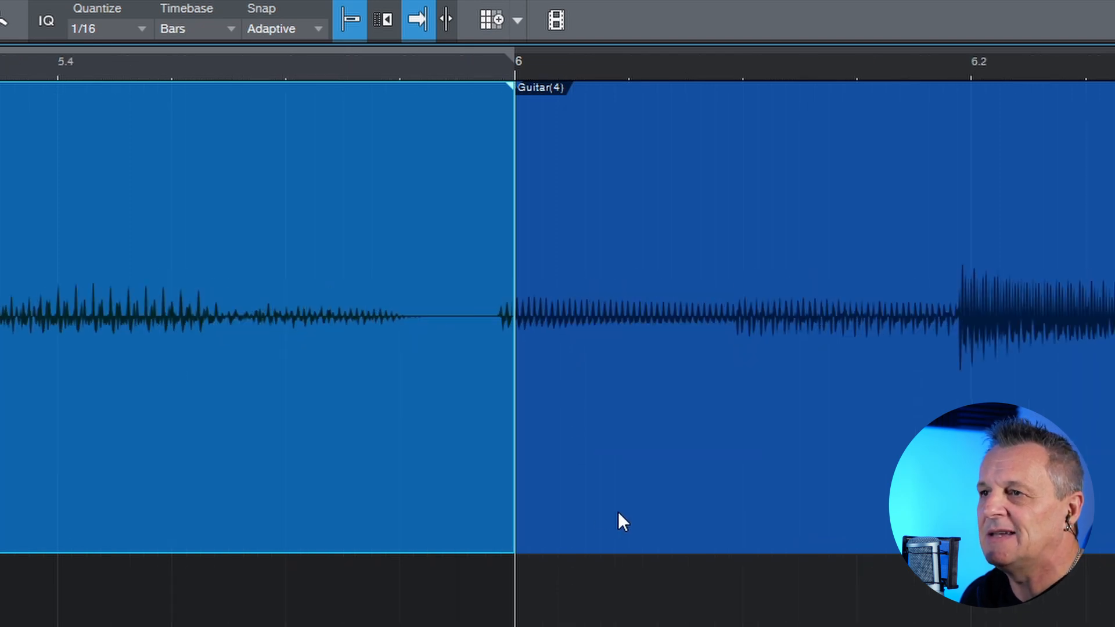
{"action": "key", "text": "e"}
{"action": "key", "text": "e"}
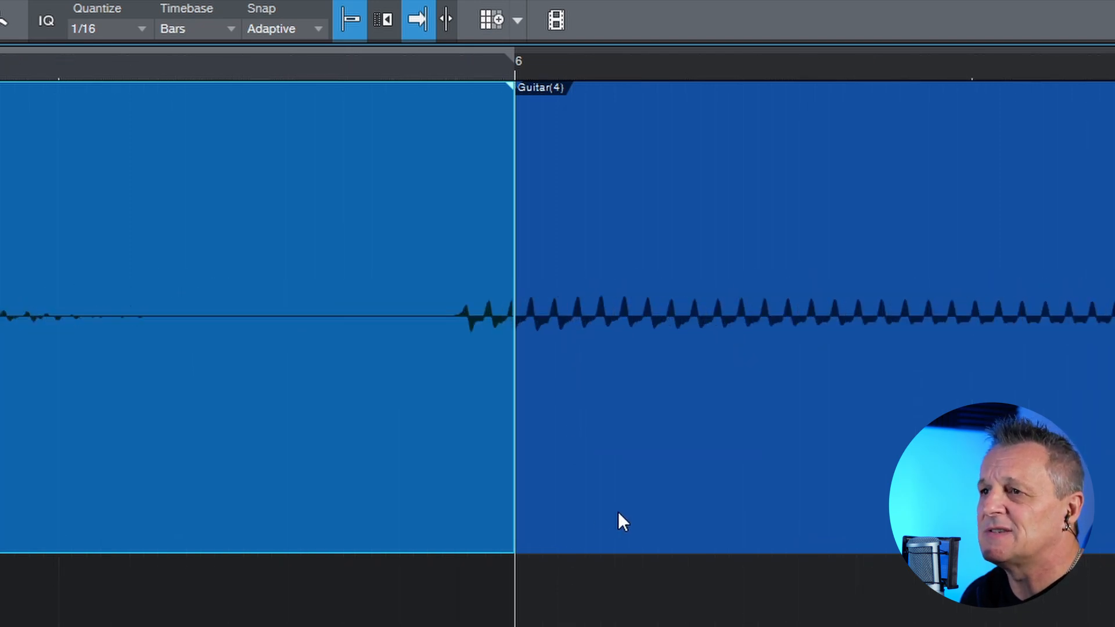
{"action": "key", "text": "w"}
{"action": "key", "text": "w"}
{"action": "key", "text": "w"}
{"action": "key", "text": "w"}
{"action": "key", "text": "e"}
{"action": "key", "text": "e"}
{"action": "key", "text": "e"}
{"action": "key", "text": "e"}
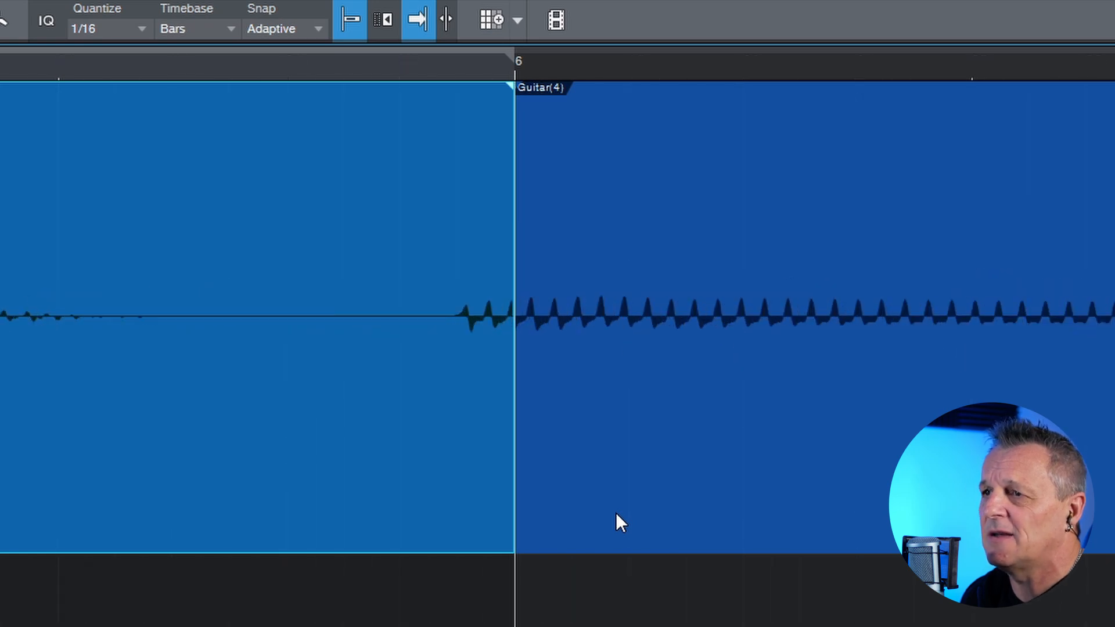
{"action": "key", "text": "e"}
{"action": "key", "text": "e"}
{"action": "key", "text": "e"}
{"action": "key", "text": "e"}
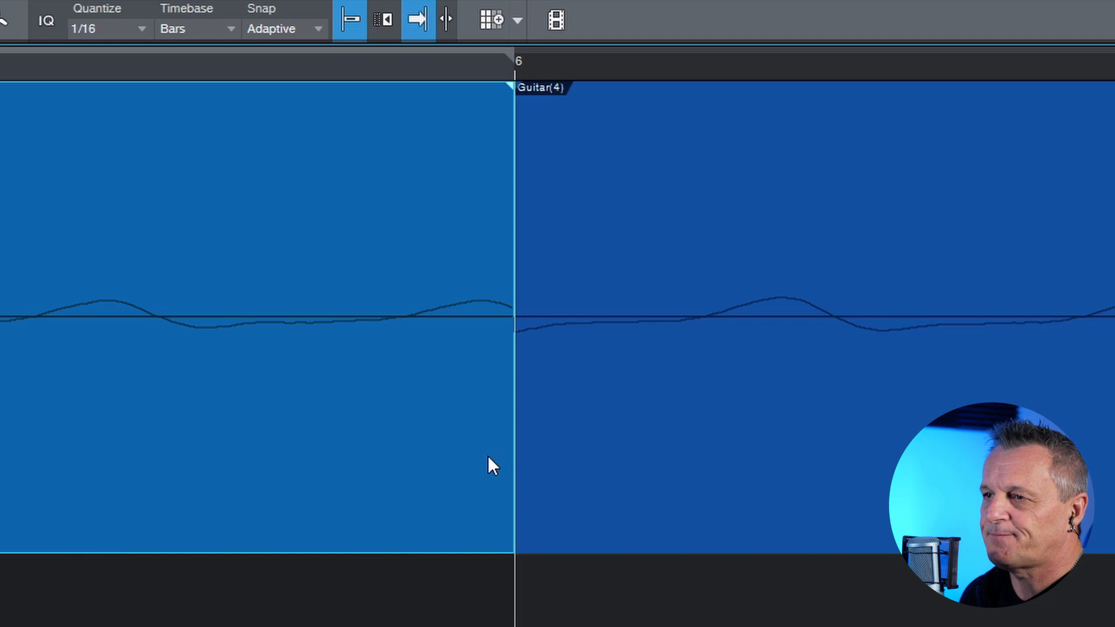
{"action": "left_click", "coordinate": [572, 461]}
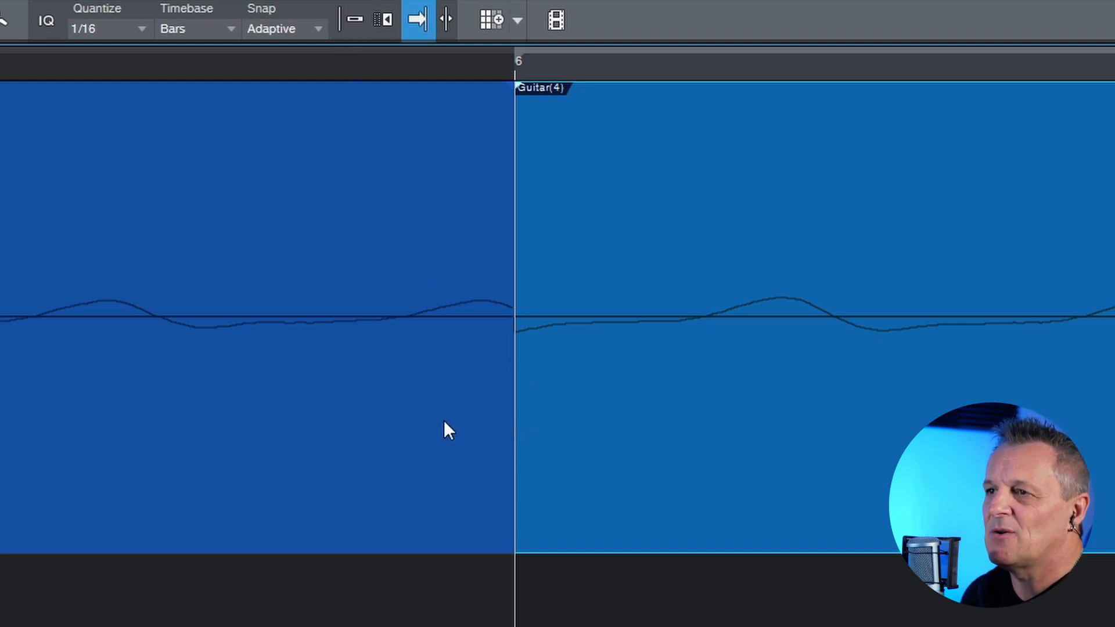
{"action": "left_click_drag", "start_coordinate": [515, 466], "coordinate": [660, 533]}
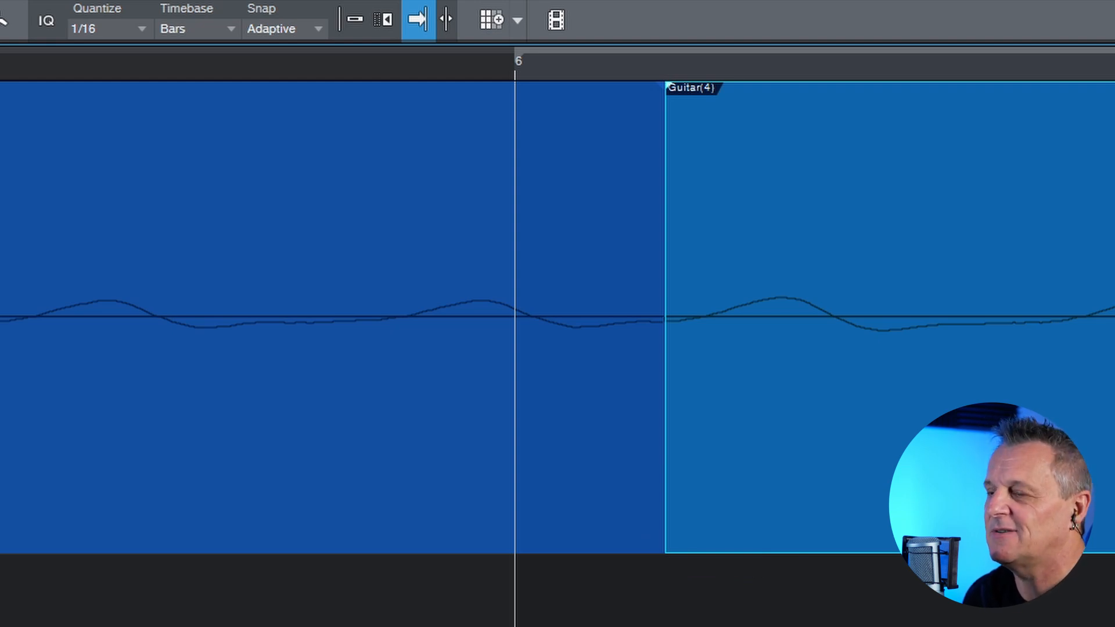
Play back the transition between the guitar events across bar 6, starting between 5.3 and 5.4.
{"action": "key", "text": "w"}
{"action": "key", "text": "w"}
{"action": "key", "text": "w"}
{"action": "key", "text": "w"}
{"action": "key", "text": "w"}
{"action": "key", "text": "w"}
{"action": "key", "text": "w"}
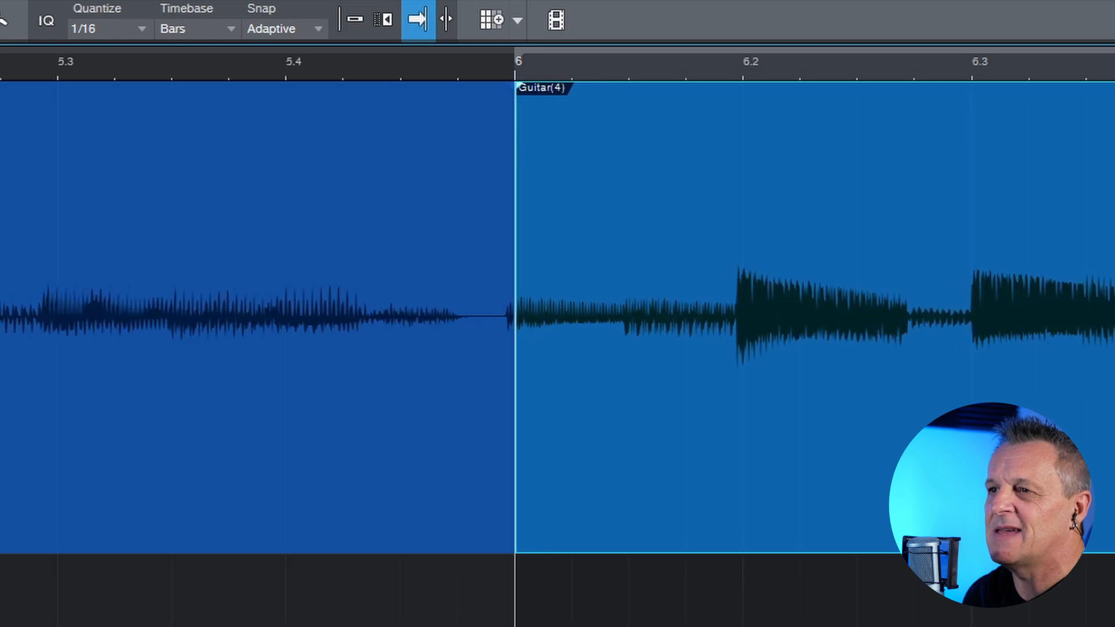
{"action": "left_click", "coordinate": [227, 72]}
{"action": "key", "text": "space"}
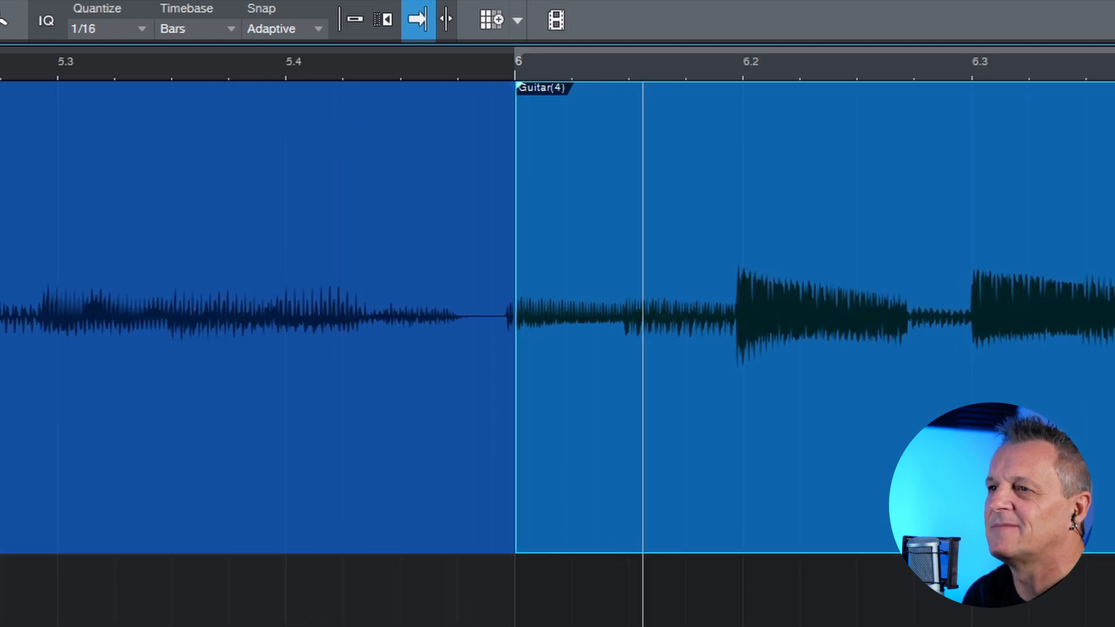
{"action": "key", "text": "space"}
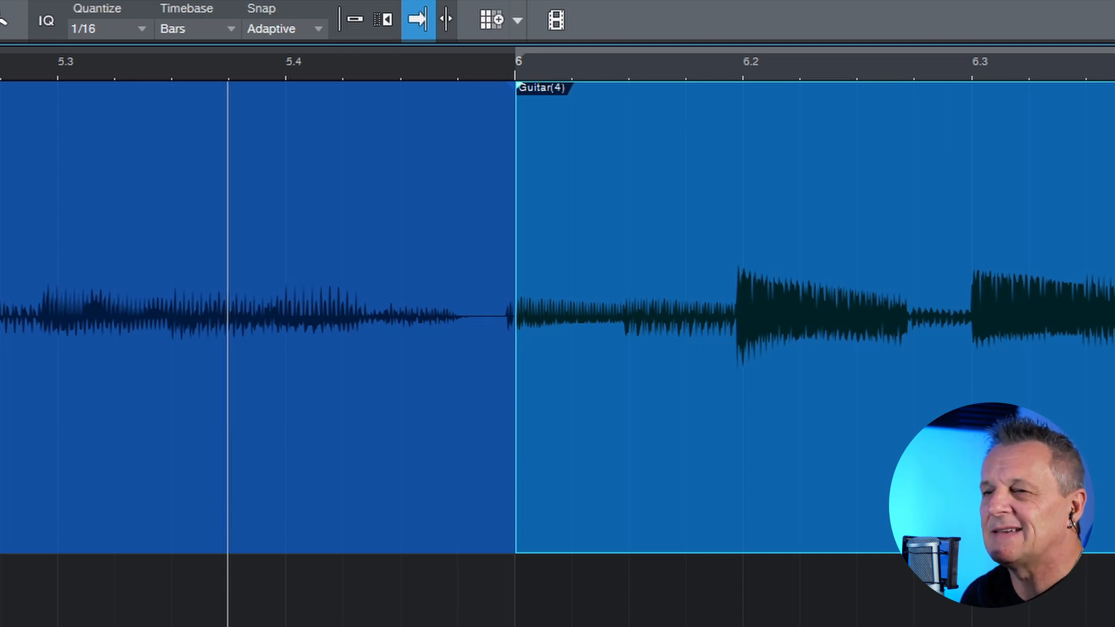
{"action": "key", "text": "space"}
{"action": "key", "text": "space"}
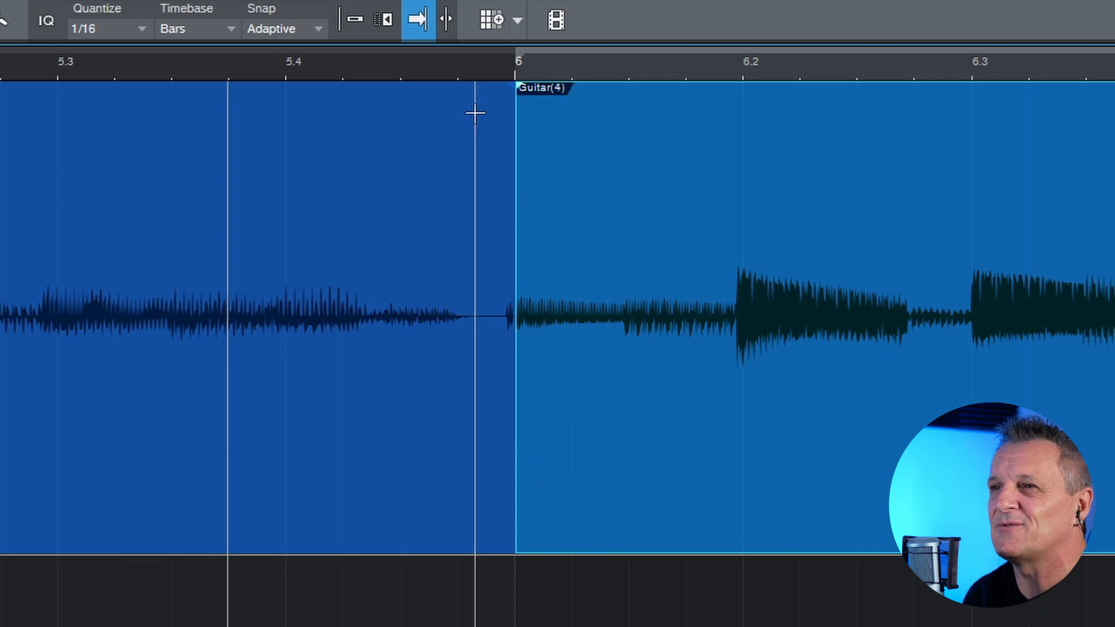
Add a very short fade-out to the end of the guitar event that meets the next one just after bar 6.
{"action": "left_click", "coordinate": [516, 72]}
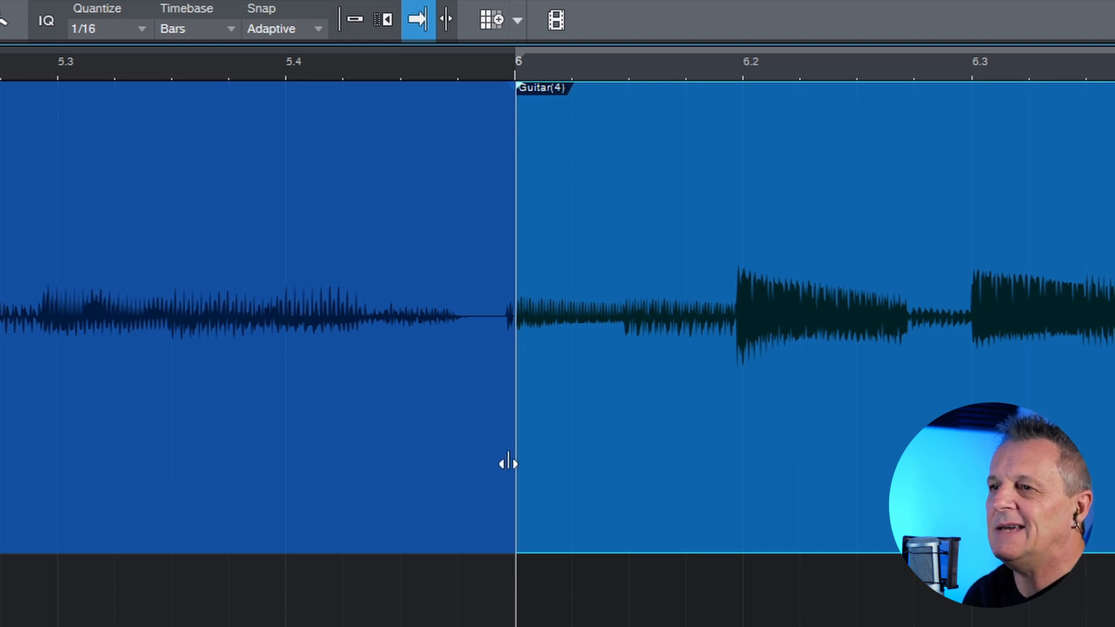
{"action": "key", "text": "e"}
{"action": "key", "text": "e"}
{"action": "key", "text": "e"}
{"action": "key", "text": "e"}
{"action": "key", "text": "e"}
{"action": "key", "text": "e"}
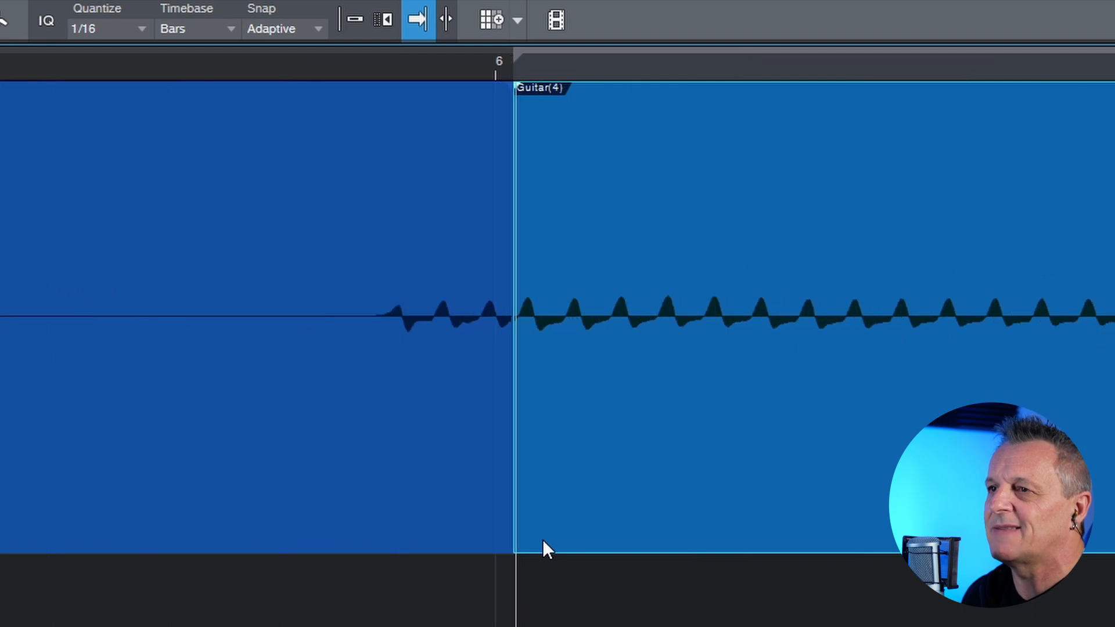
{"action": "key", "text": "e"}
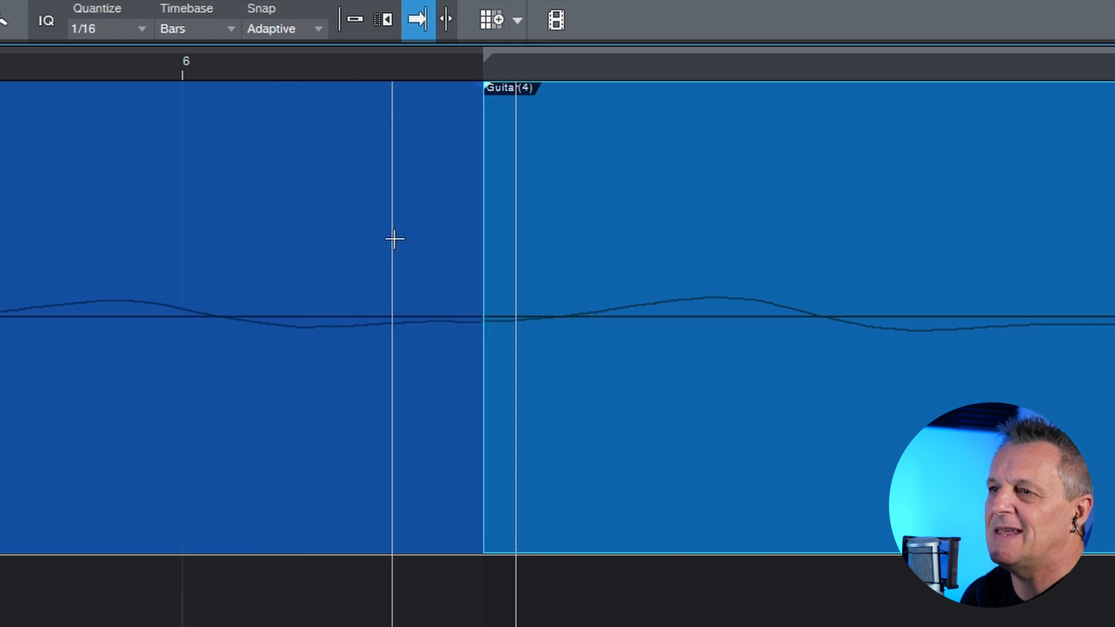
{"action": "left_click", "coordinate": [465, 343]}
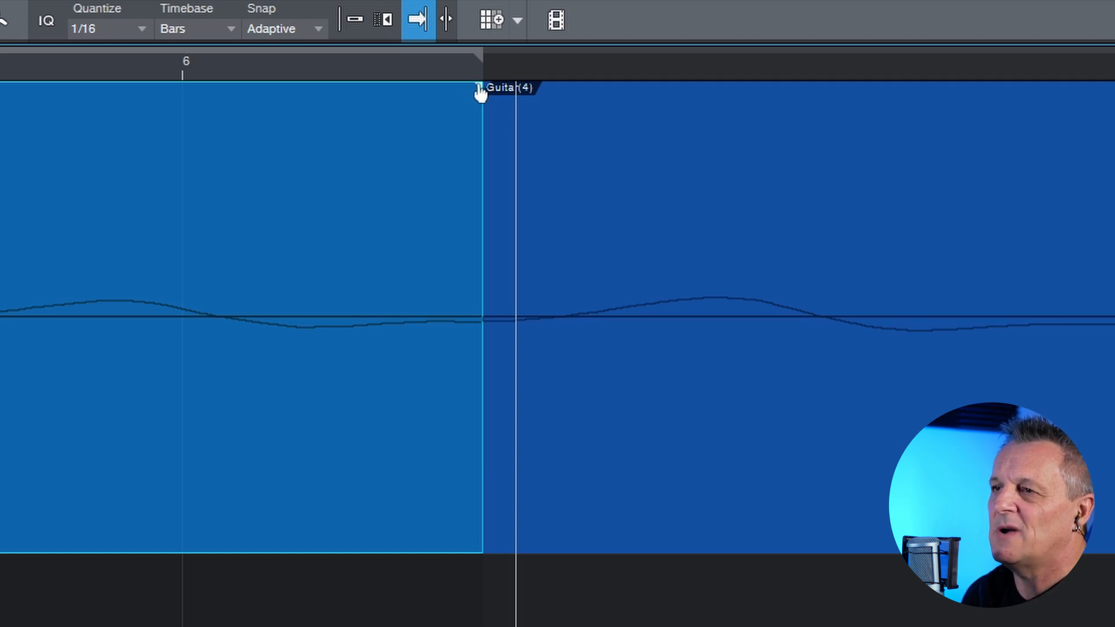
{"action": "left_click_drag", "start_coordinate": [479, 90], "coordinate": [418, 116]}
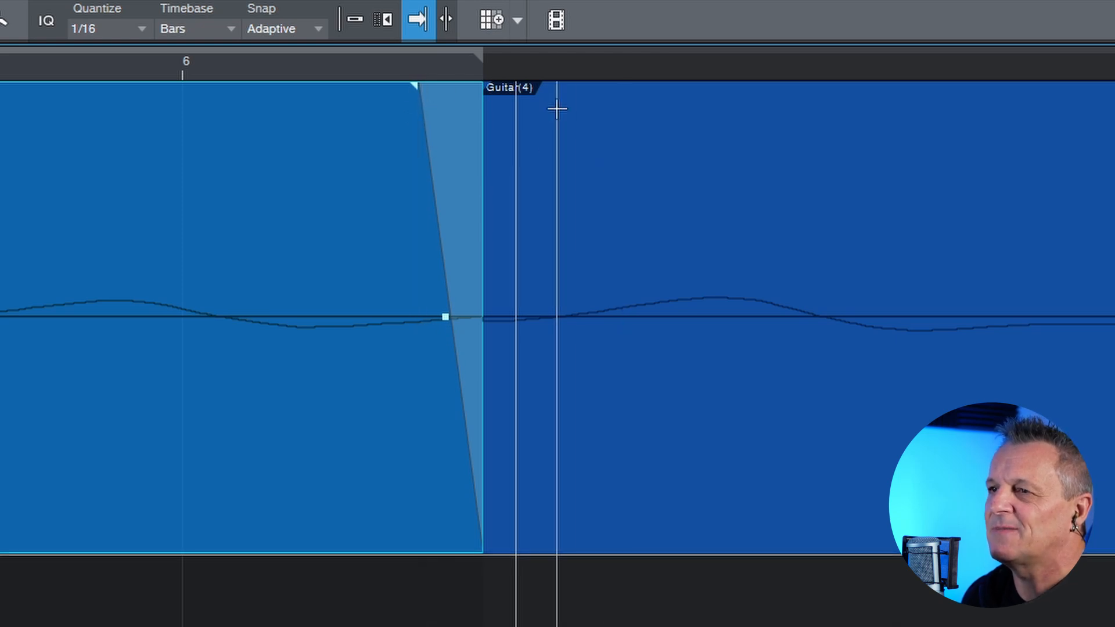
Add a matching fade-in to the following guitar event and extend its start earlier until both fades overlap as a crossfade.
{"action": "left_click", "coordinate": [531, 256]}
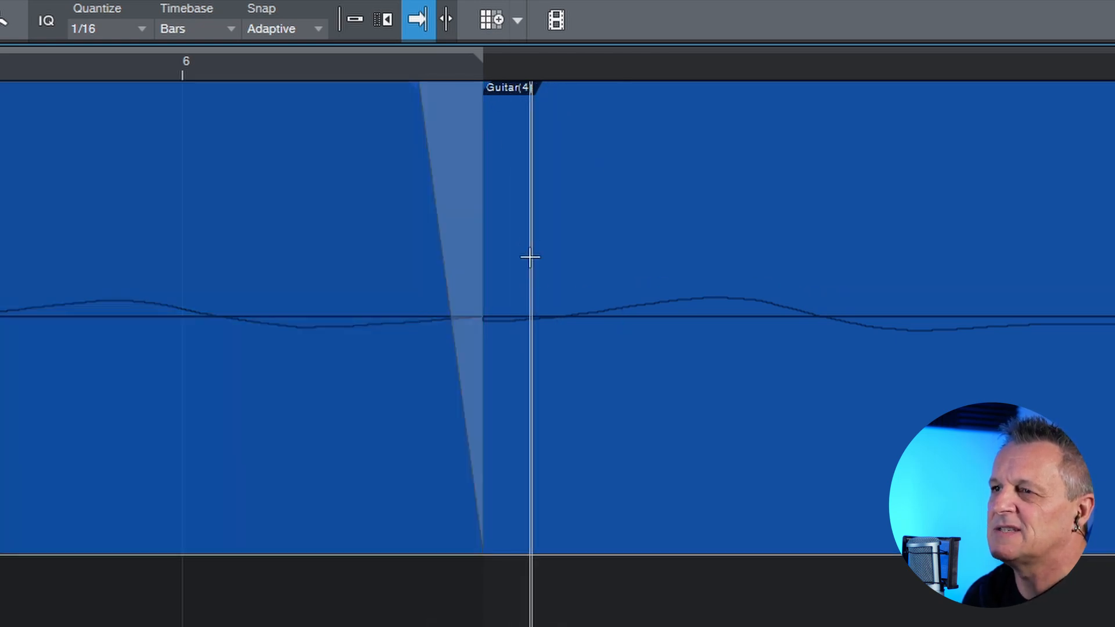
{"action": "left_click", "coordinate": [539, 366]}
{"action": "left_click_drag", "start_coordinate": [490, 93], "coordinate": [553, 102]}
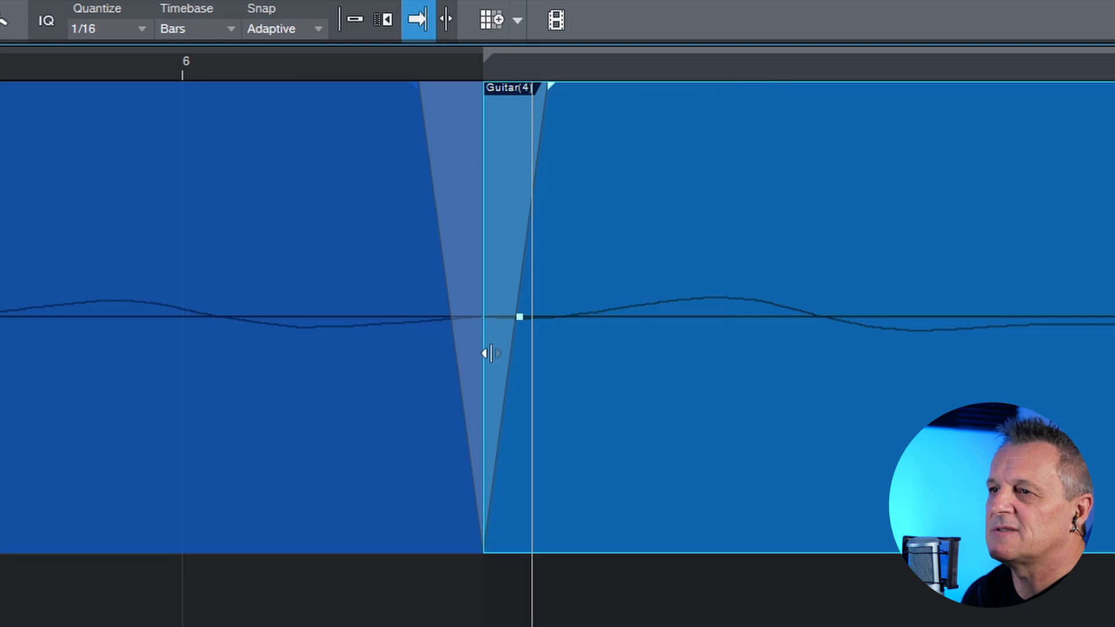
{"action": "left_click_drag", "start_coordinate": [490, 348], "coordinate": [430, 358]}
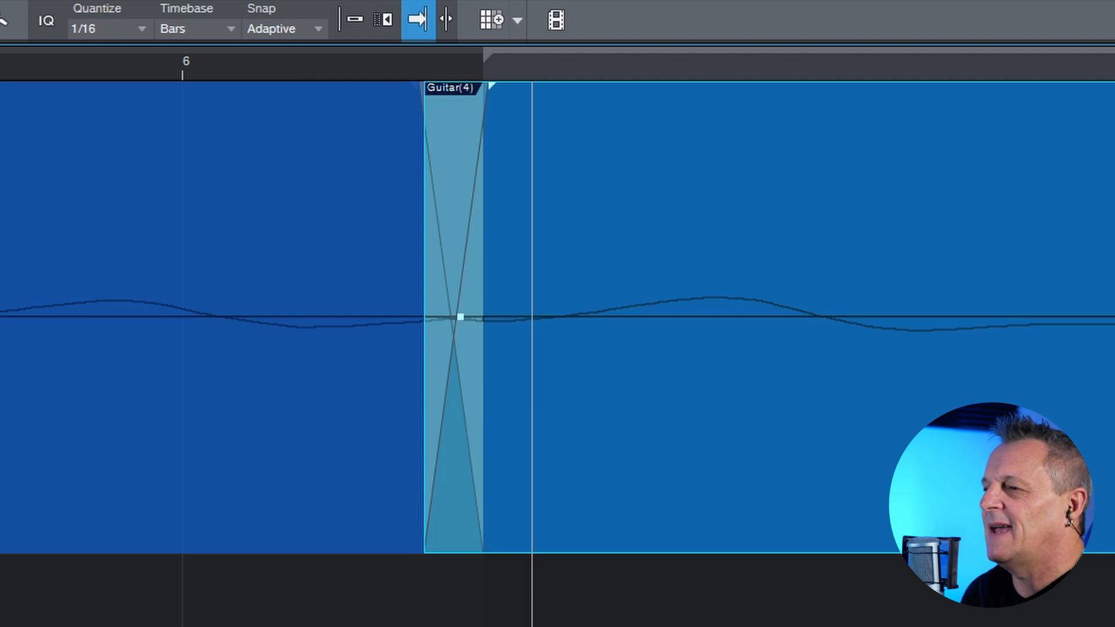
Play back the crossfaded transition across bar 6, starting just after 5.4.
{"action": "key", "text": "w"}
{"action": "key", "text": "w"}
{"action": "key", "text": "w"}
{"action": "key", "text": "w"}
{"action": "key", "text": "w"}
{"action": "key", "text": "w"}
{"action": "key", "text": "w"}
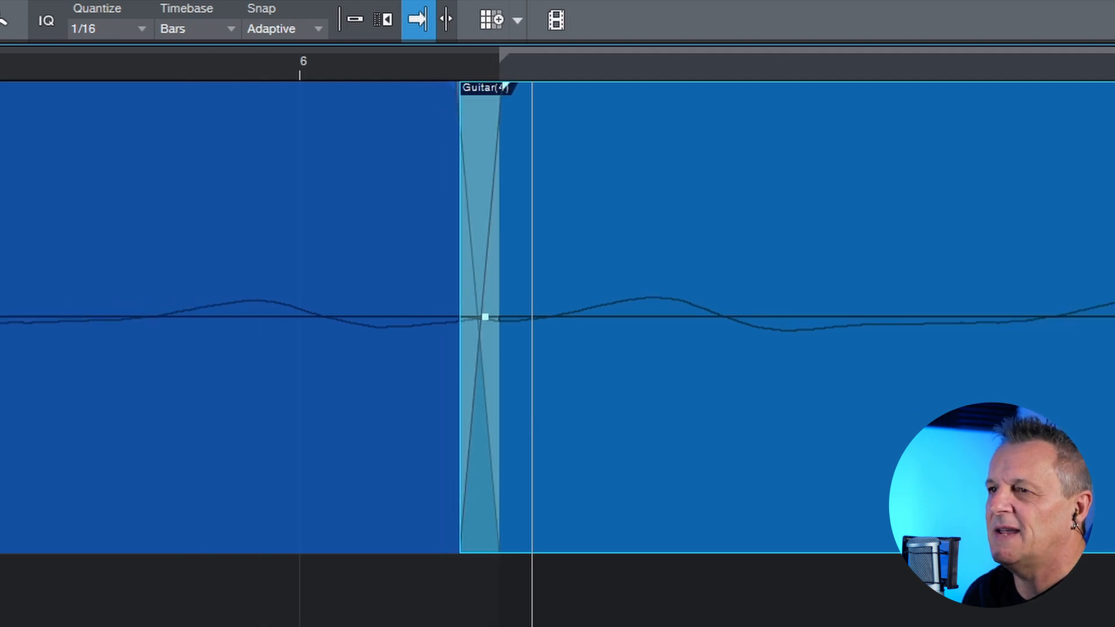
{"action": "key", "text": "w"}
{"action": "key", "text": "w"}
{"action": "key", "text": "w"}
{"action": "key", "text": "w"}
{"action": "key", "text": "w"}
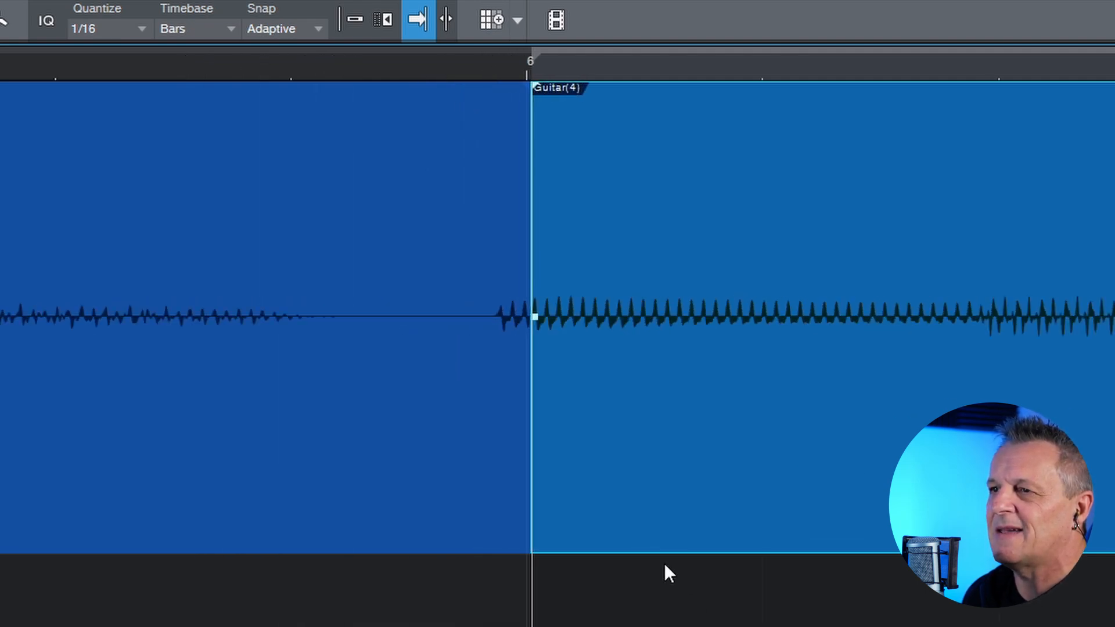
{"action": "left_click", "coordinate": [72, 73]}
{"action": "key", "text": "space"}
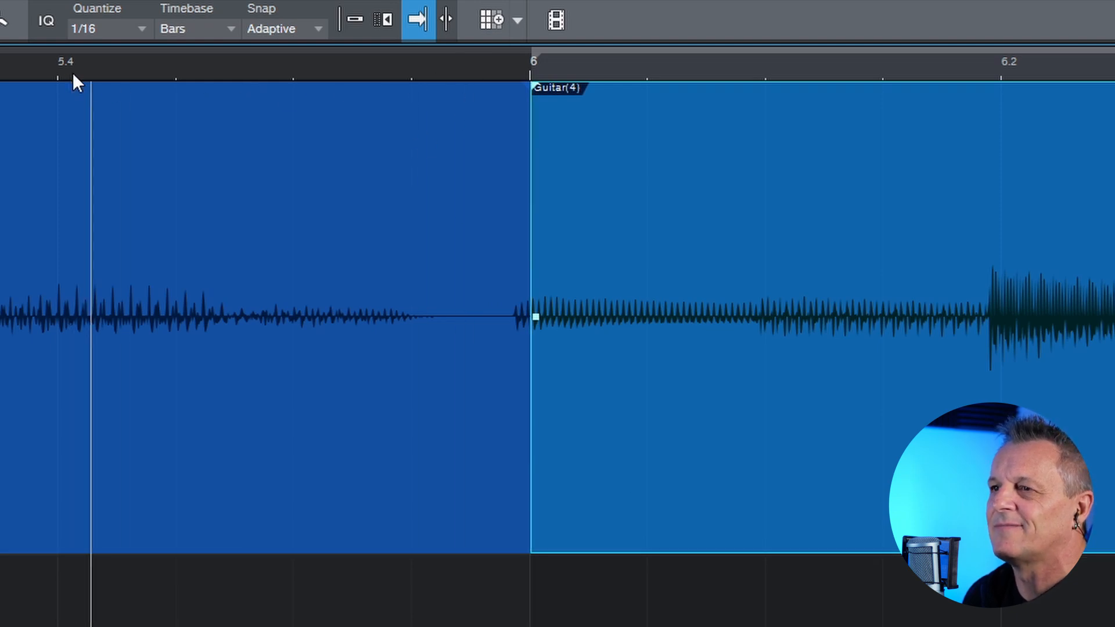
{"action": "key", "text": "space"}
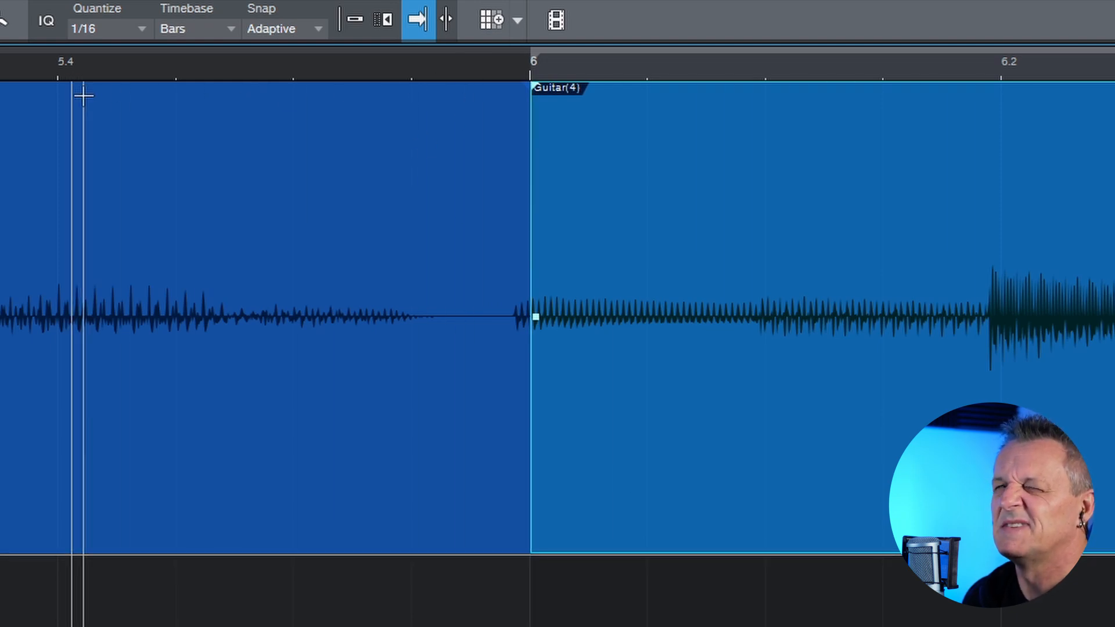
Move the whole crossfade between the guitar events earlier so that it is centred on bar 6.
{"action": "left_click", "coordinate": [530, 72]}
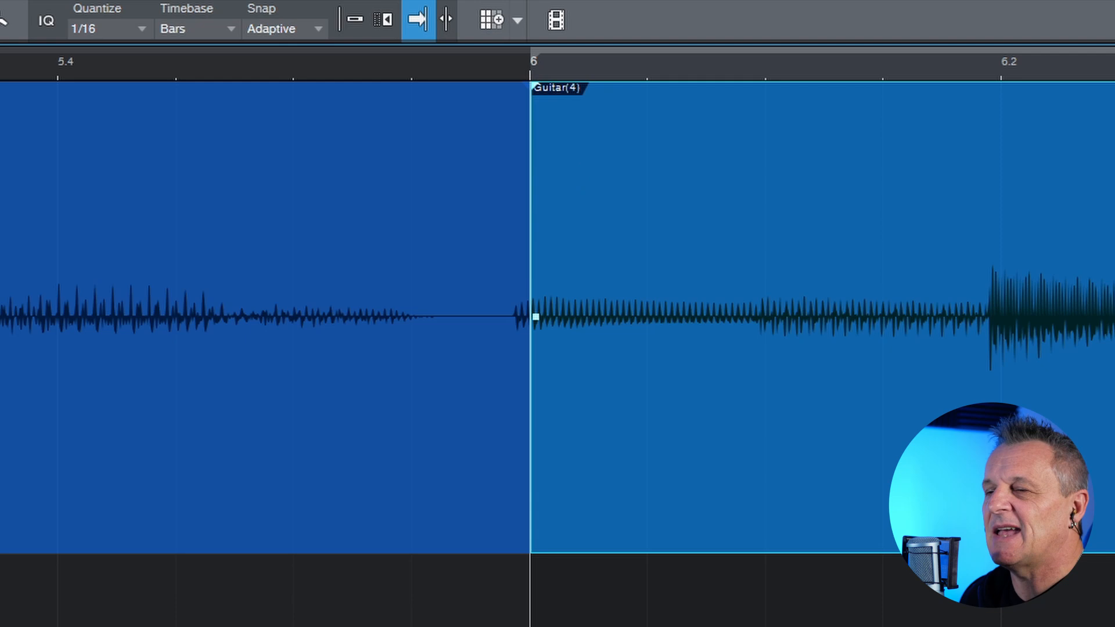
{"action": "key", "text": "e"}
{"action": "key", "text": "e"}
{"action": "key", "text": "e"}
{"action": "key", "text": "e"}
{"action": "key", "text": "e"}
{"action": "key", "text": "e"}
{"action": "key", "text": "e"}
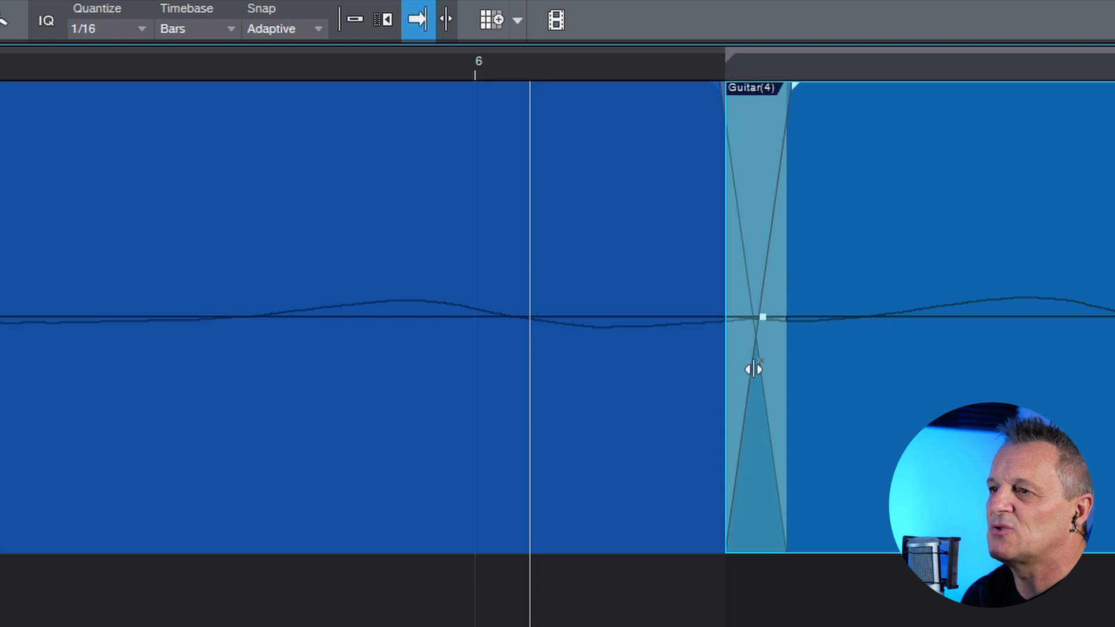
{"action": "left_click_drag", "start_coordinate": [753, 369], "coordinate": [472, 441]}
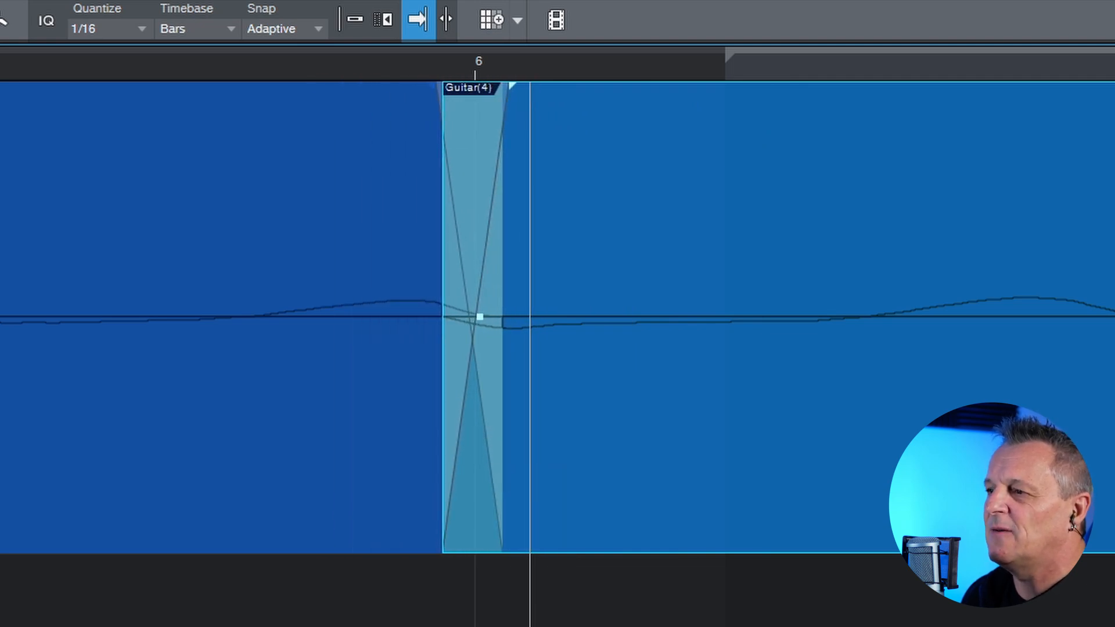
Play back the repositioned crossfade, starting shortly before bar 6.
{"action": "key", "text": "w"}
{"action": "key", "text": "w"}
{"action": "key", "text": "w"}
{"action": "key", "text": "w"}
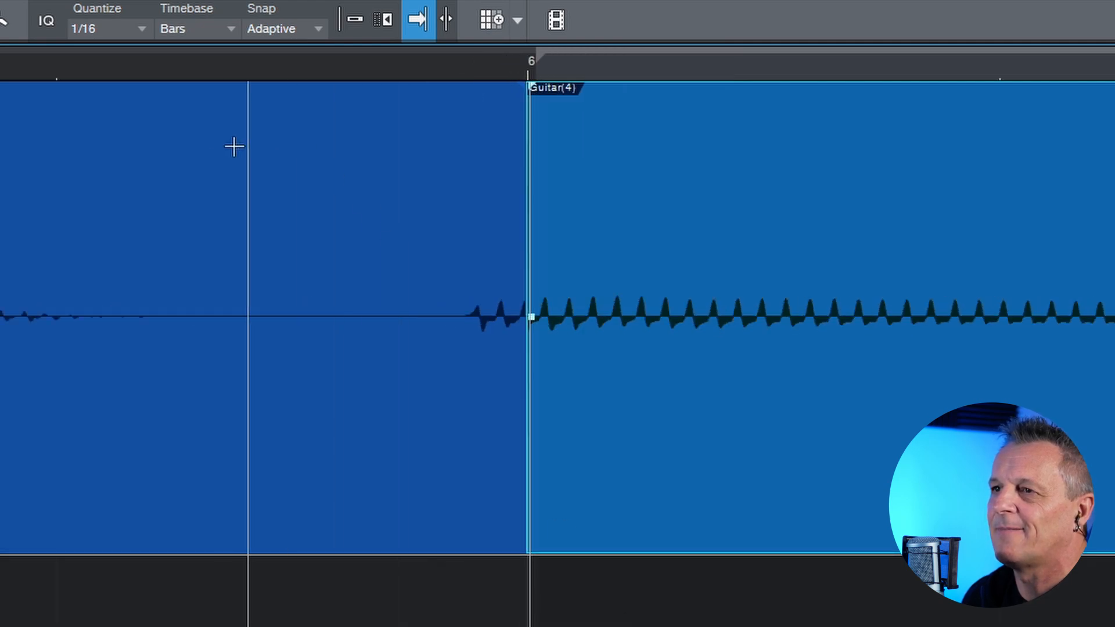
{"action": "left_click", "coordinate": [1, 65]}
{"action": "key", "text": "space"}
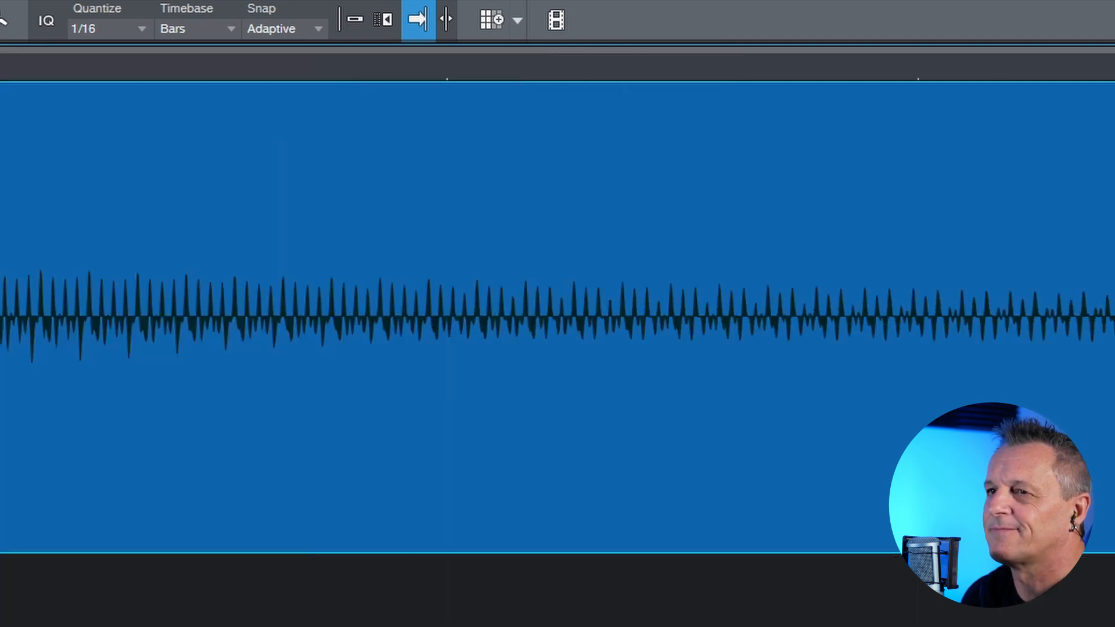
Listen to the crossfade at bar 6 again in context, starting between 5.2 and 5.3.
{"action": "key", "text": "w"}
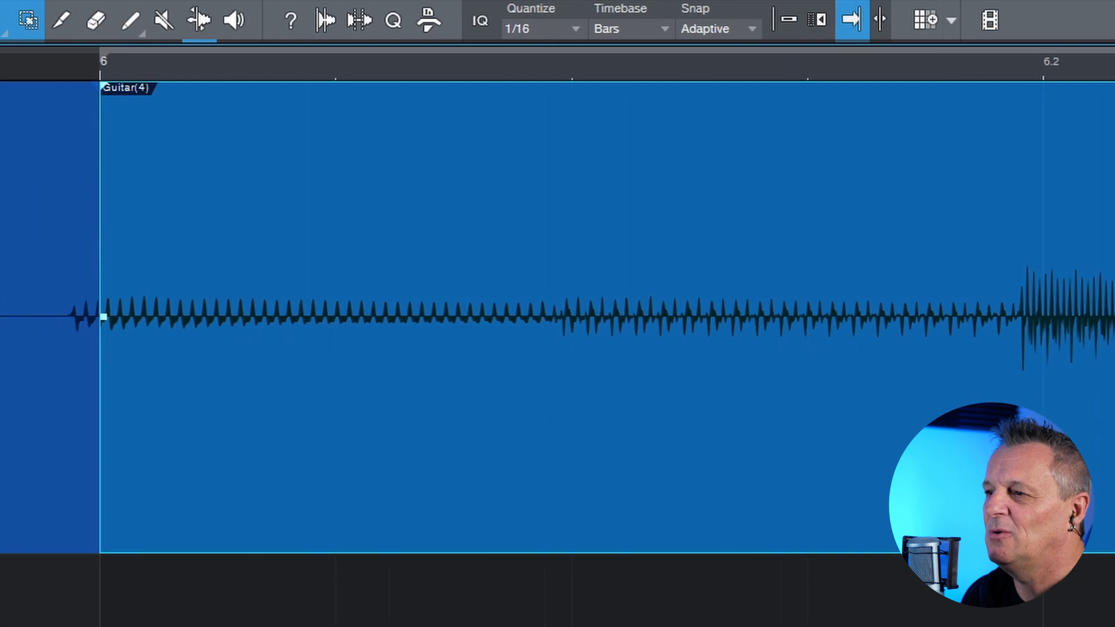
{"action": "key", "text": "w"}
{"action": "key", "text": "w"}
{"action": "key", "text": "w"}
{"action": "key", "text": "w"}
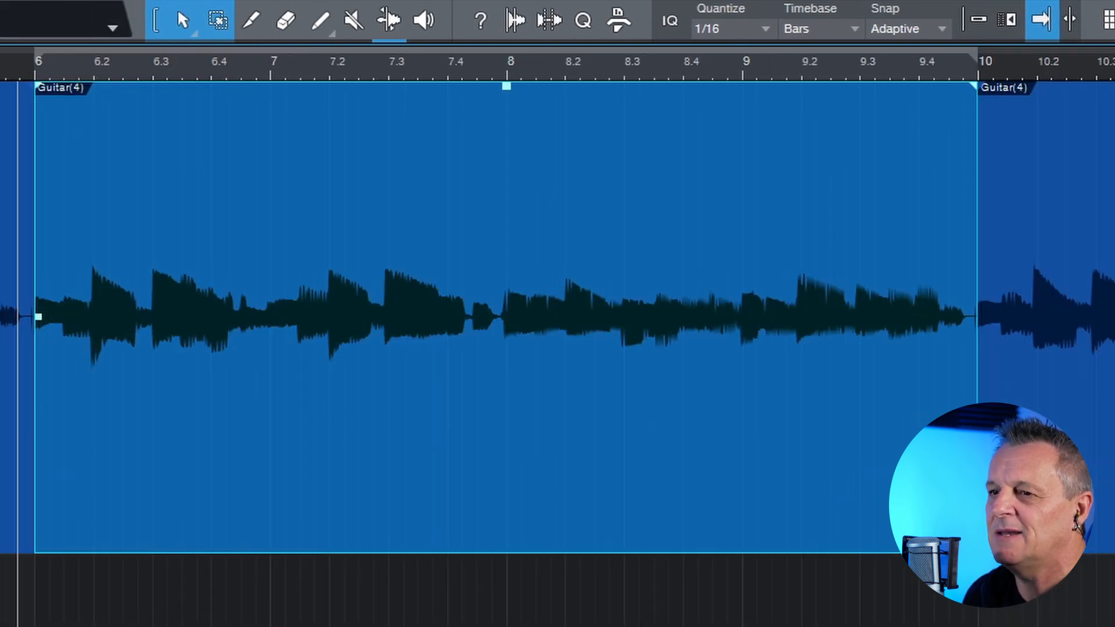
{"action": "scroll", "coordinate": [557, 317], "scroll_direction": "left", "scroll_amount": 5}
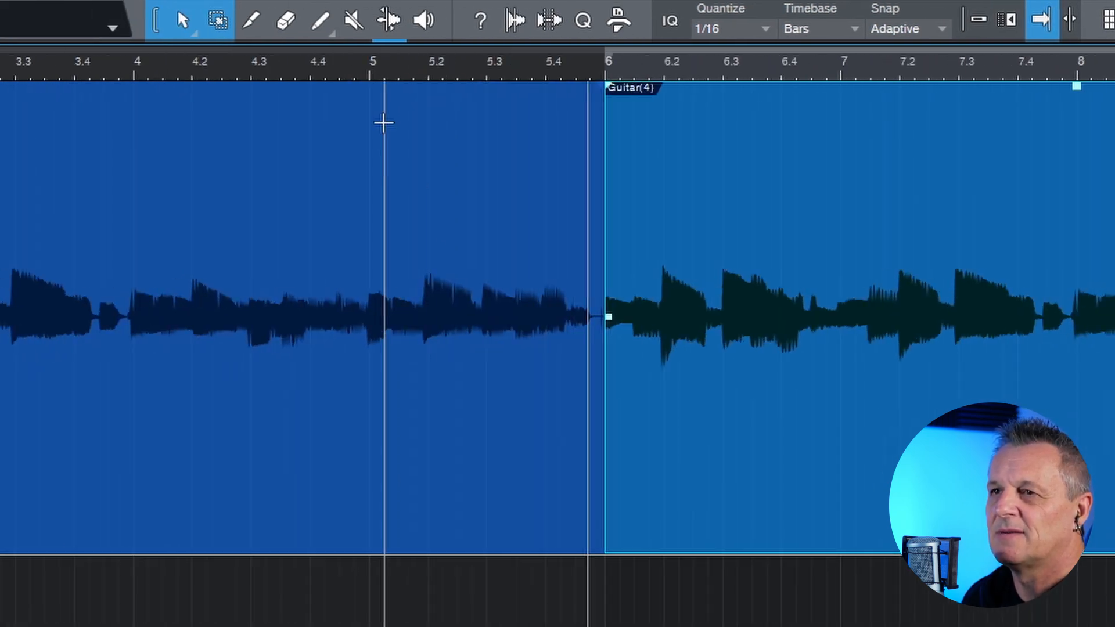
{"action": "left_click", "coordinate": [448, 74]}
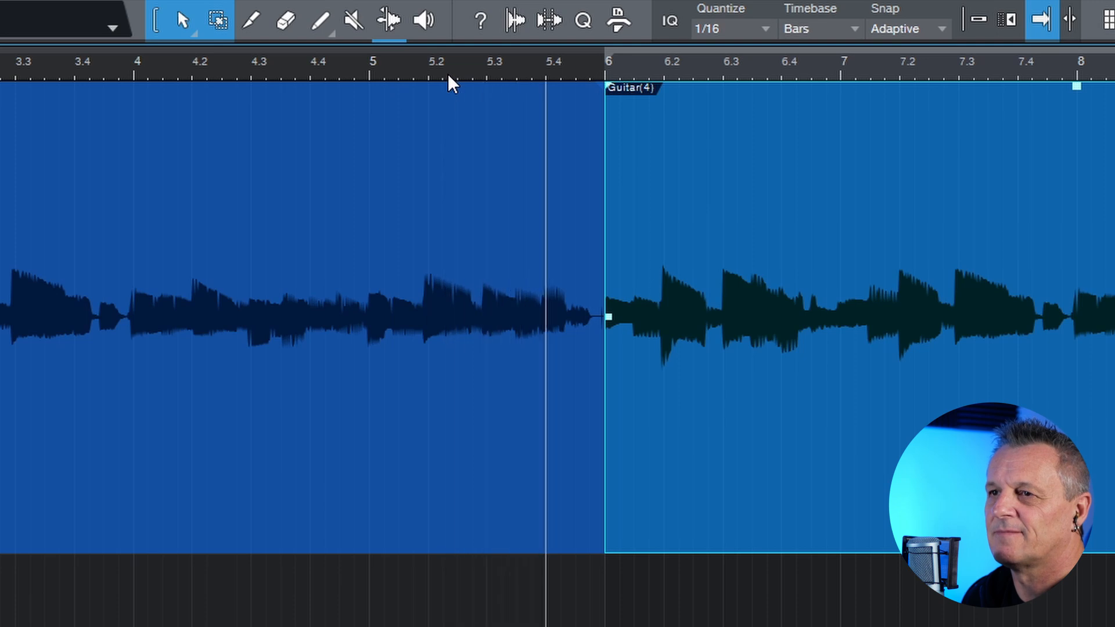
{"action": "key", "text": "space"}
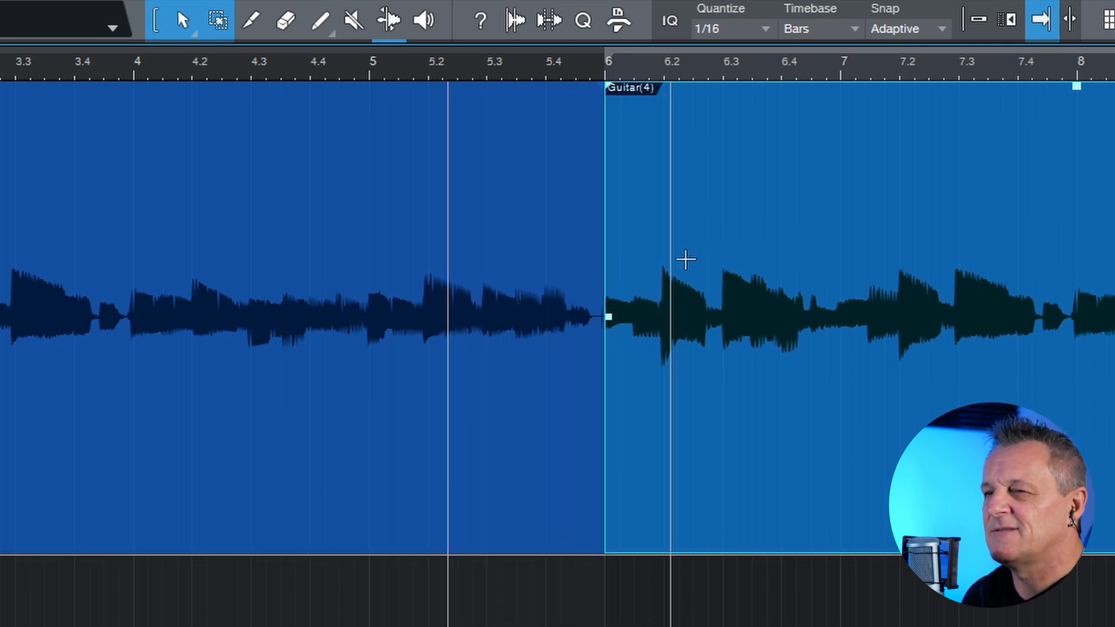
Move the boundary between the two guitar events at bar 6 slightly earlier, into the silence before the first note.
{"action": "left_click", "coordinate": [604, 68]}
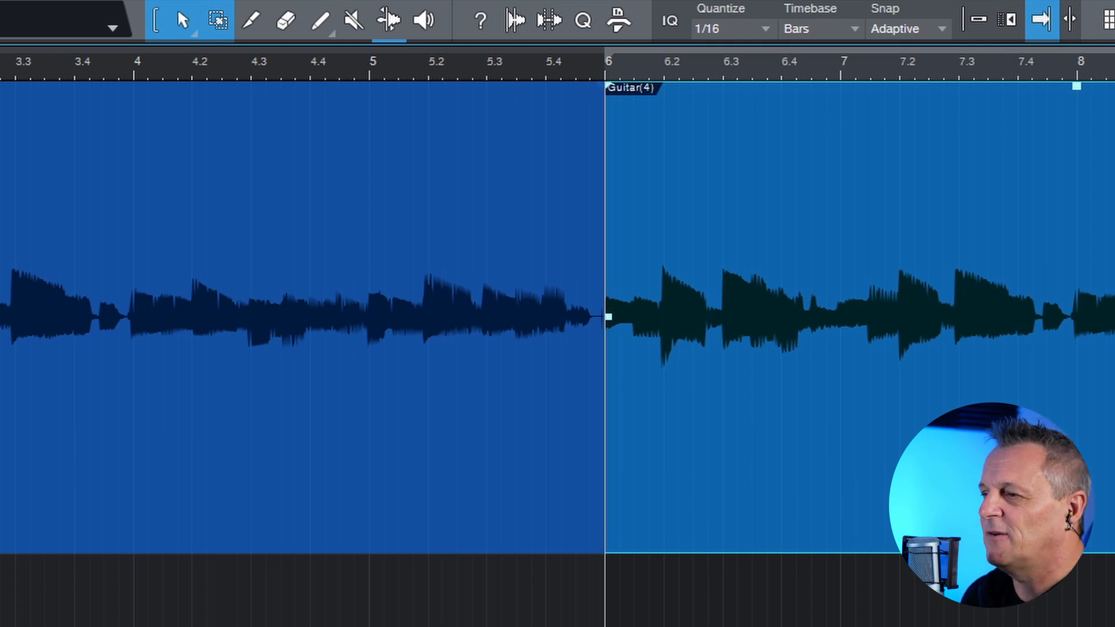
{"action": "key", "text": "e"}
{"action": "key", "text": "e"}
{"action": "key", "text": "e"}
{"action": "key", "text": "e"}
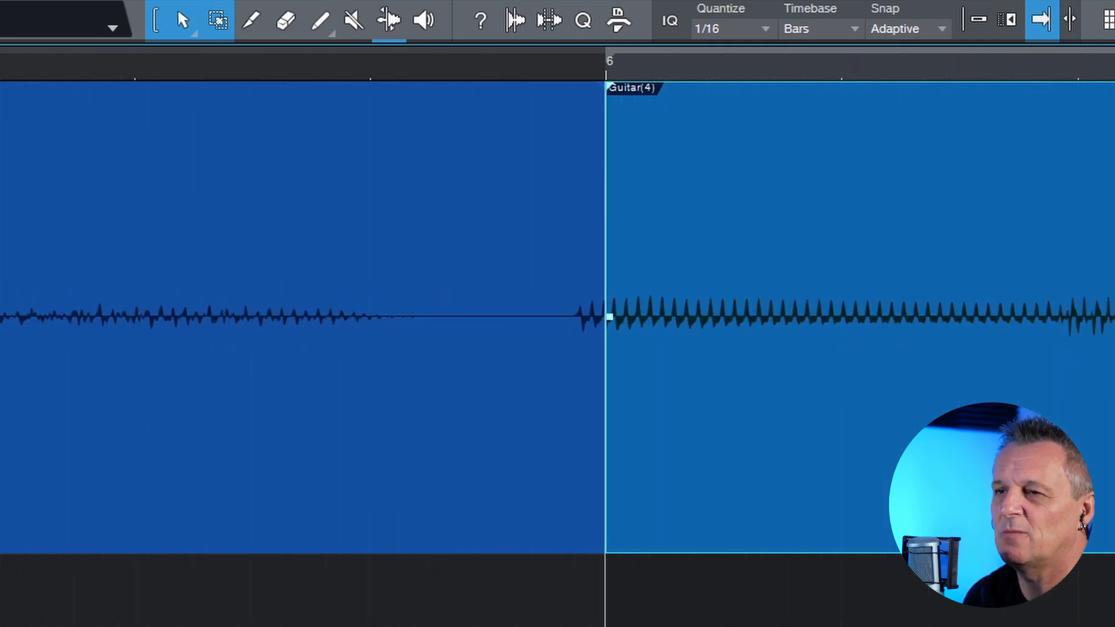
{"action": "key", "text": "e"}
{"action": "key", "text": "w"}
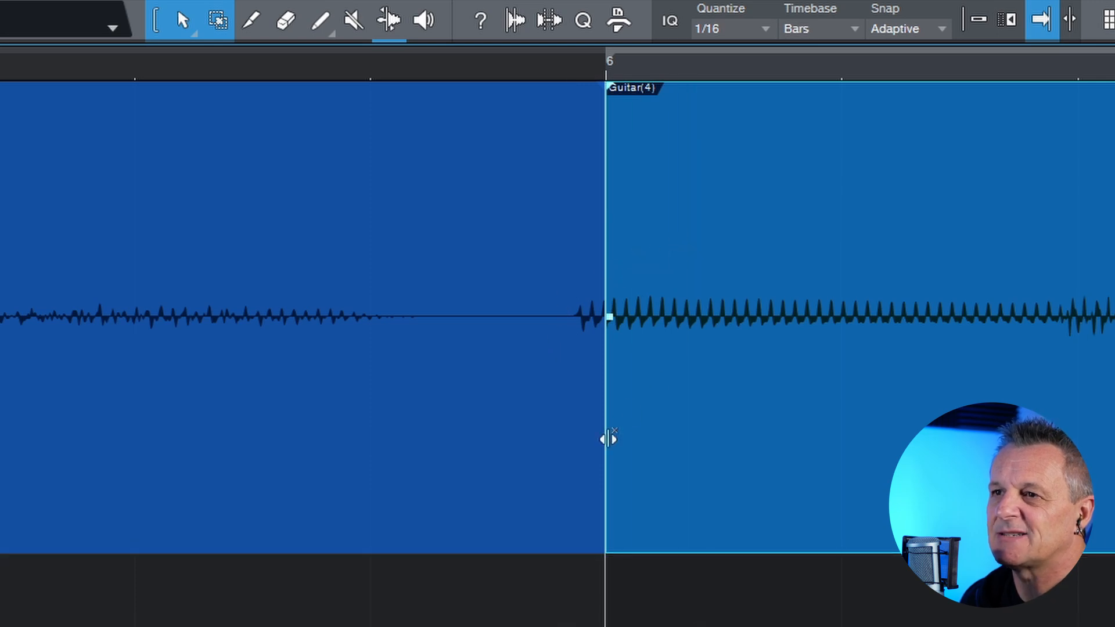
{"action": "left_click_drag", "start_coordinate": [606, 444], "coordinate": [526, 464]}
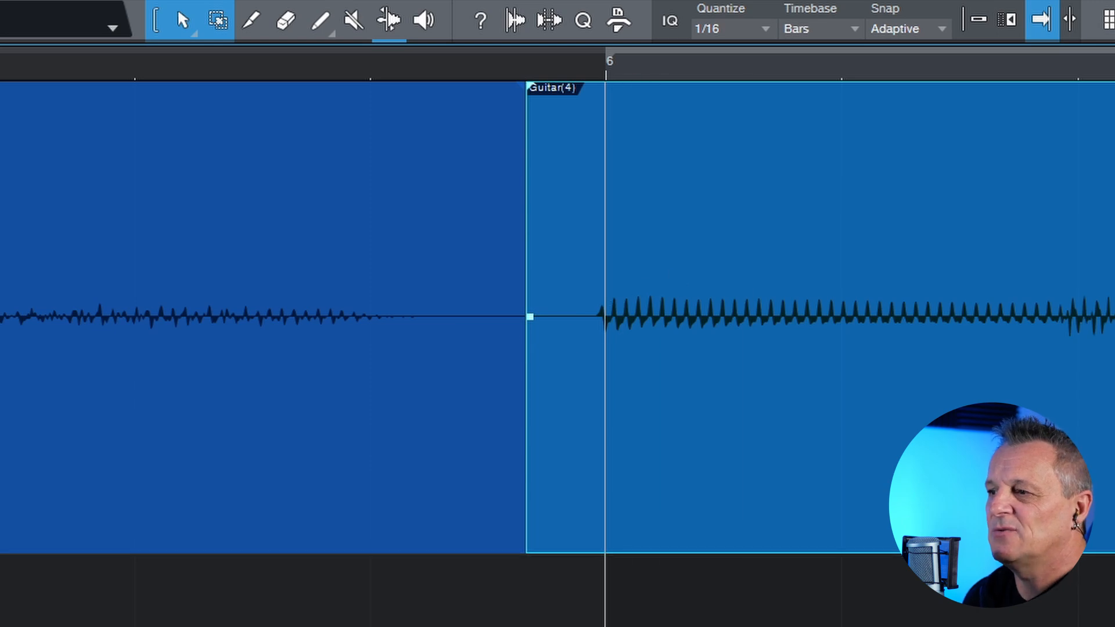
Play back the adjusted transition across bar 6, starting at 5.3.
{"action": "key", "text": "w"}
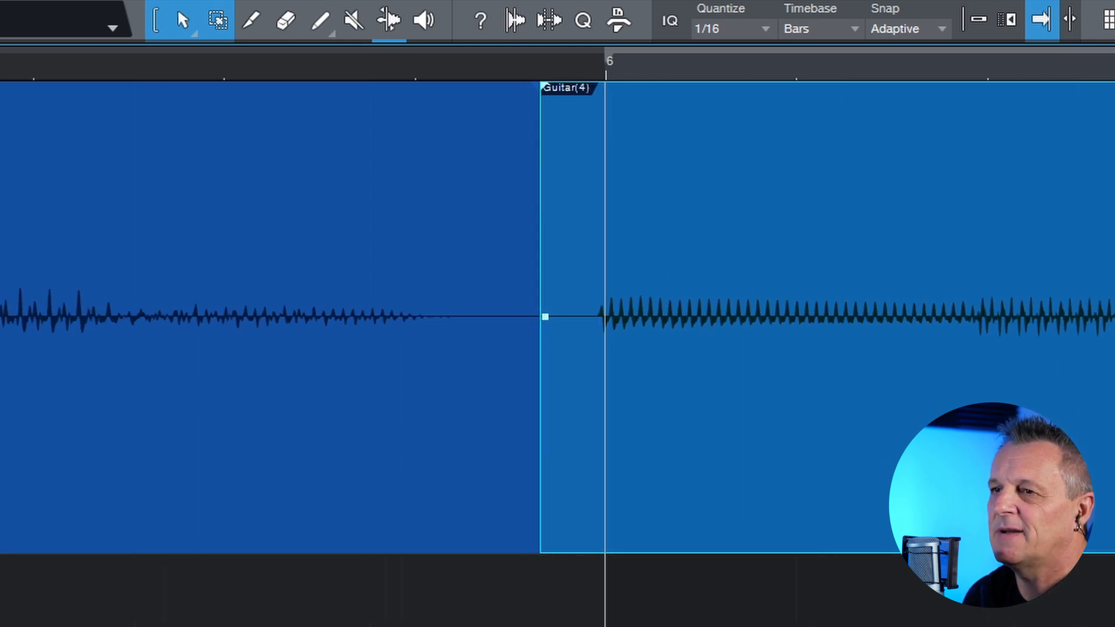
{"action": "key", "text": "w"}
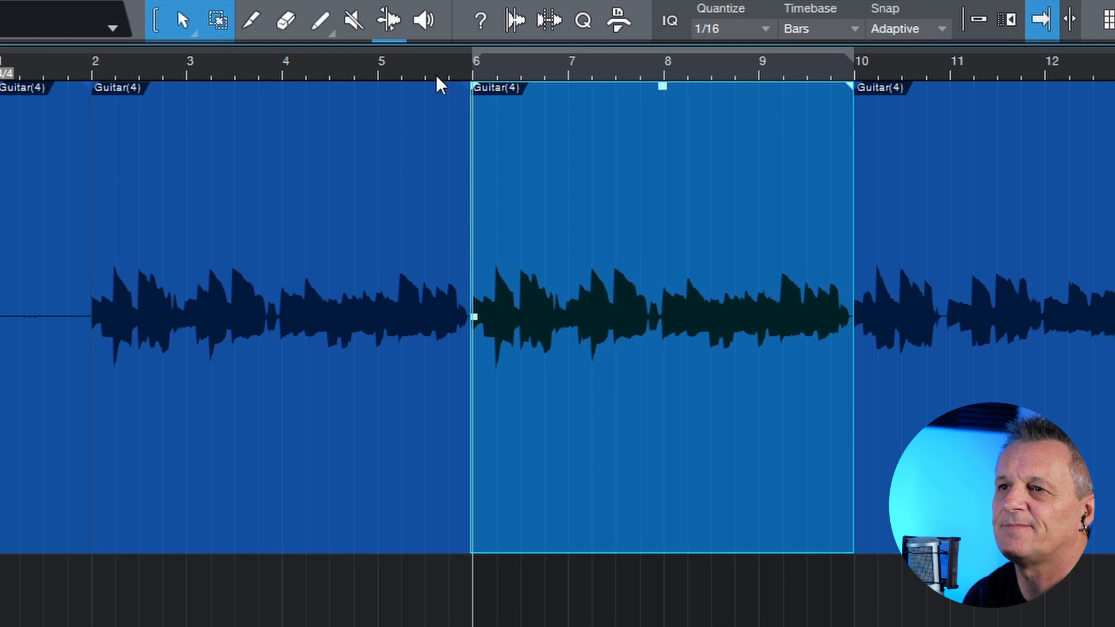
{"action": "left_click", "coordinate": [428, 67]}
{"action": "key", "text": "space"}
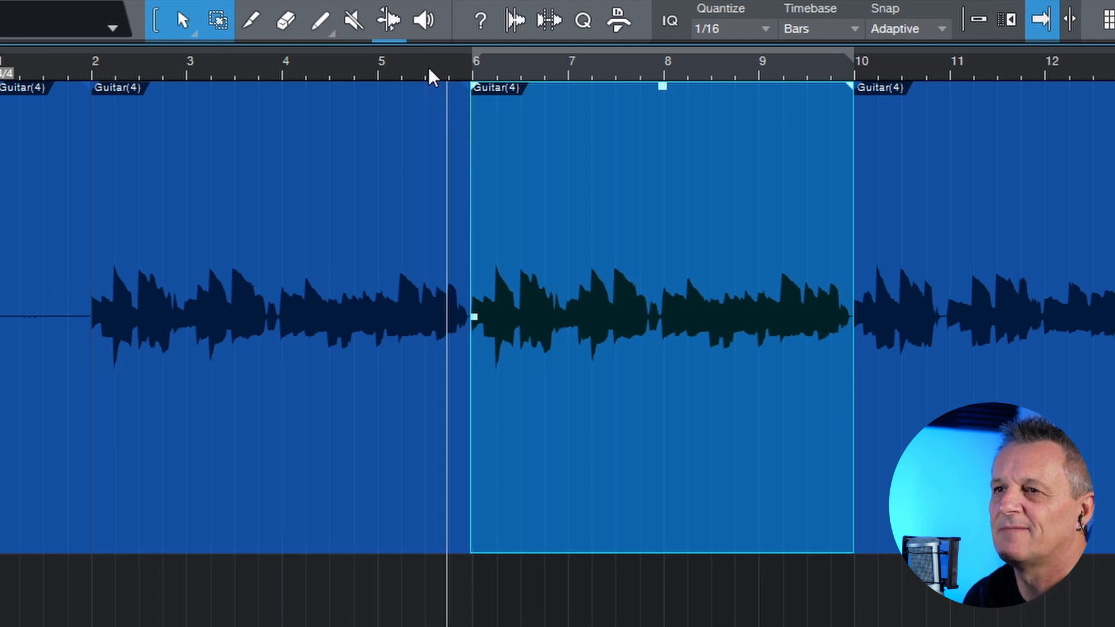
{"action": "left_click", "coordinate": [428, 67]}
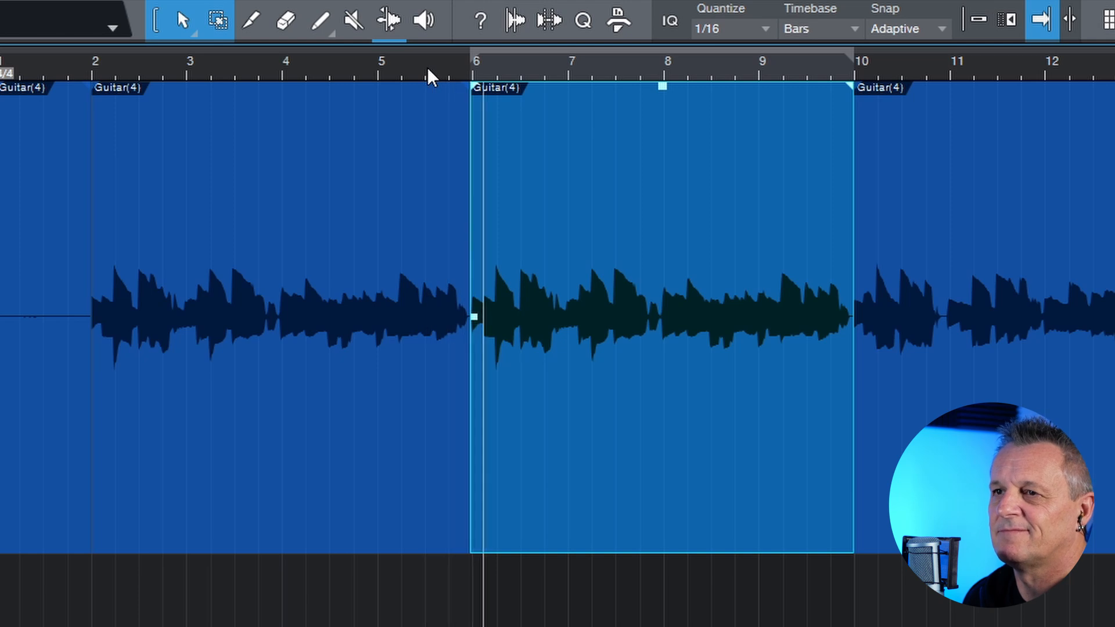
{"action": "key", "text": "space"}
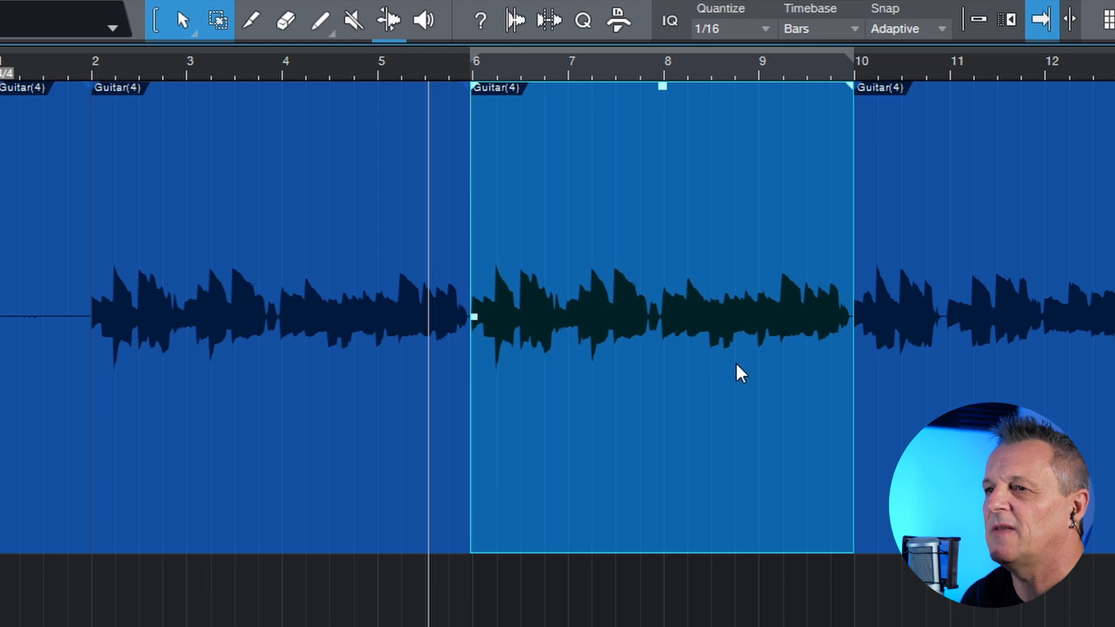
Play back the transition into bar 10, starting between 9.3 and 9.4.
{"action": "left_click", "coordinate": [819, 68]}
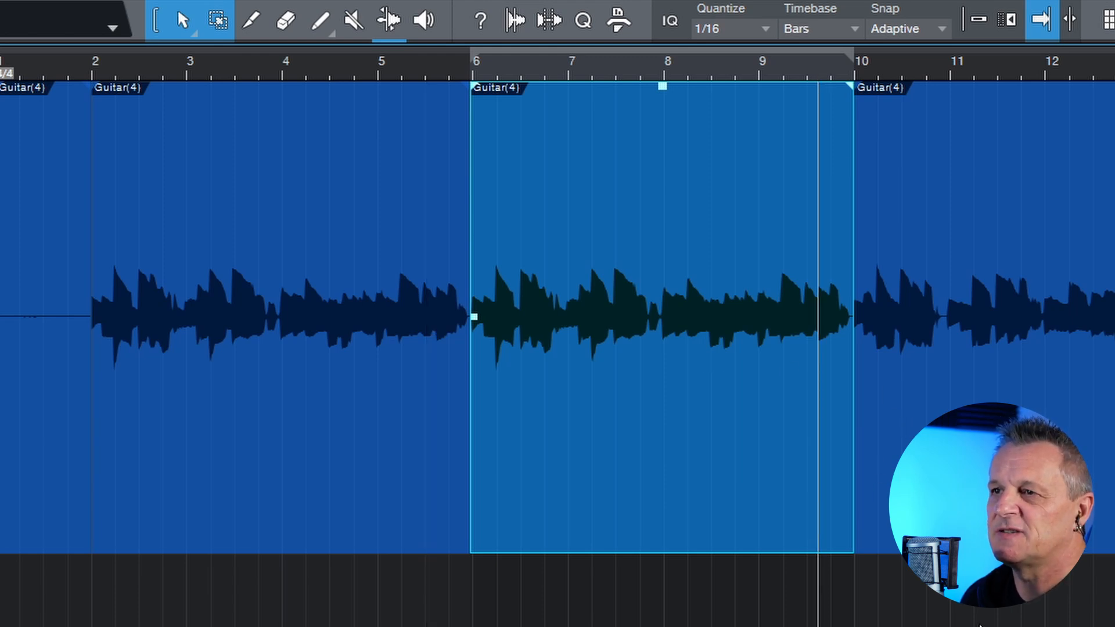
{"action": "key", "text": "space"}
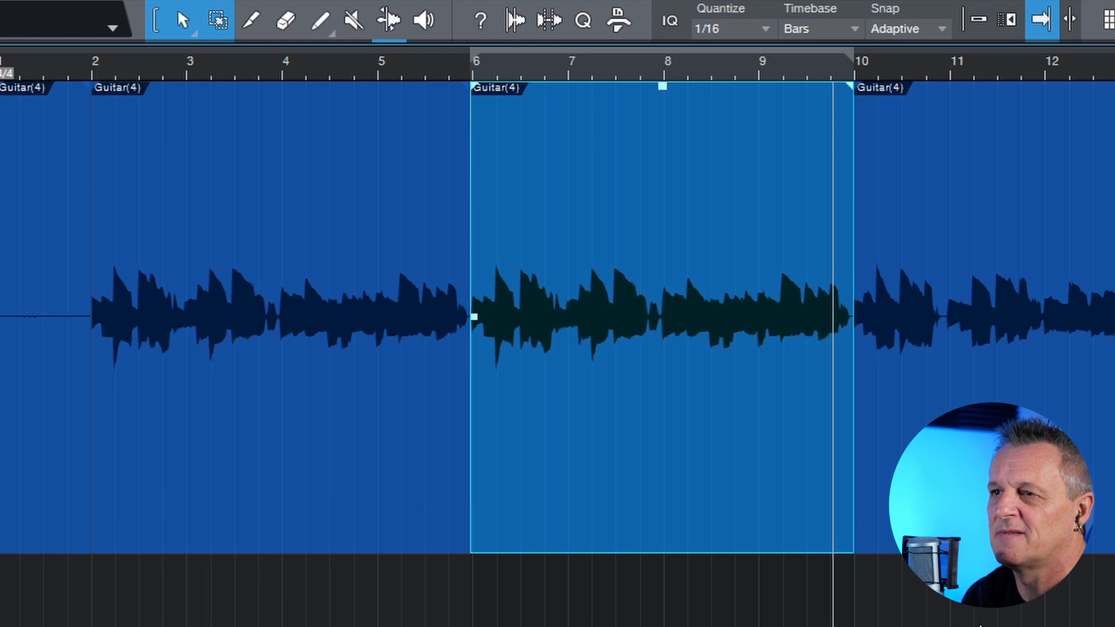
{"action": "key", "text": "space"}
{"action": "key", "text": "space"}
{"action": "key", "text": "space"}
Create a short crossfade between the guitar events at bar 10 and move it into the silence before the first note.
{"action": "left_click", "coordinate": [849, 73]}
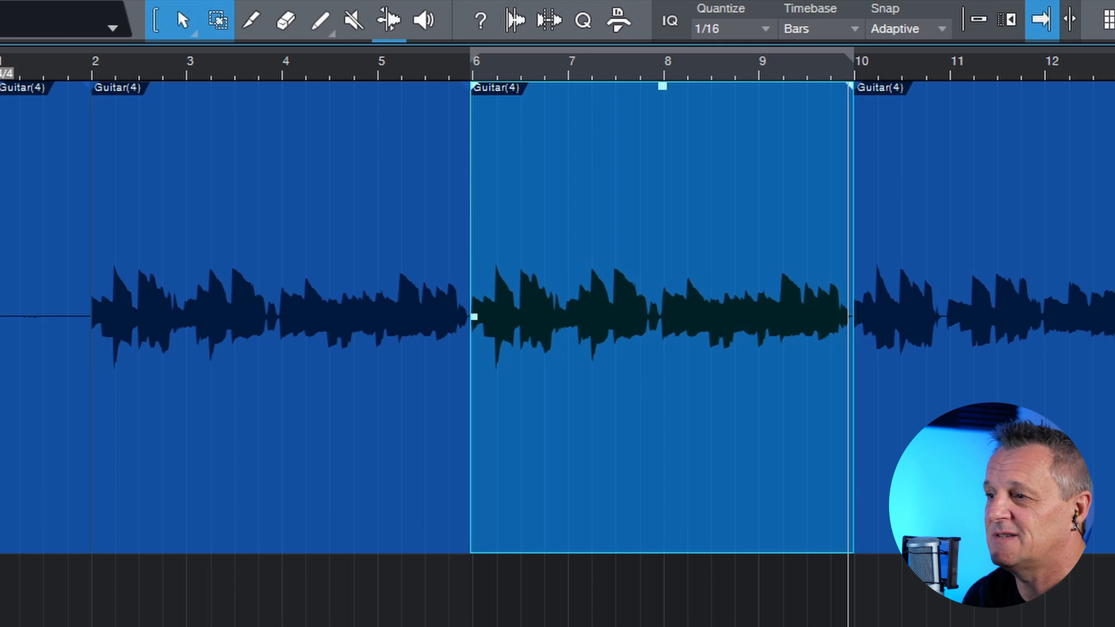
{"action": "key", "text": "e"}
{"action": "key", "text": "e"}
{"action": "key", "text": "e"}
{"action": "key", "text": "e"}
{"action": "key", "text": "e"}
{"action": "key", "text": "e"}
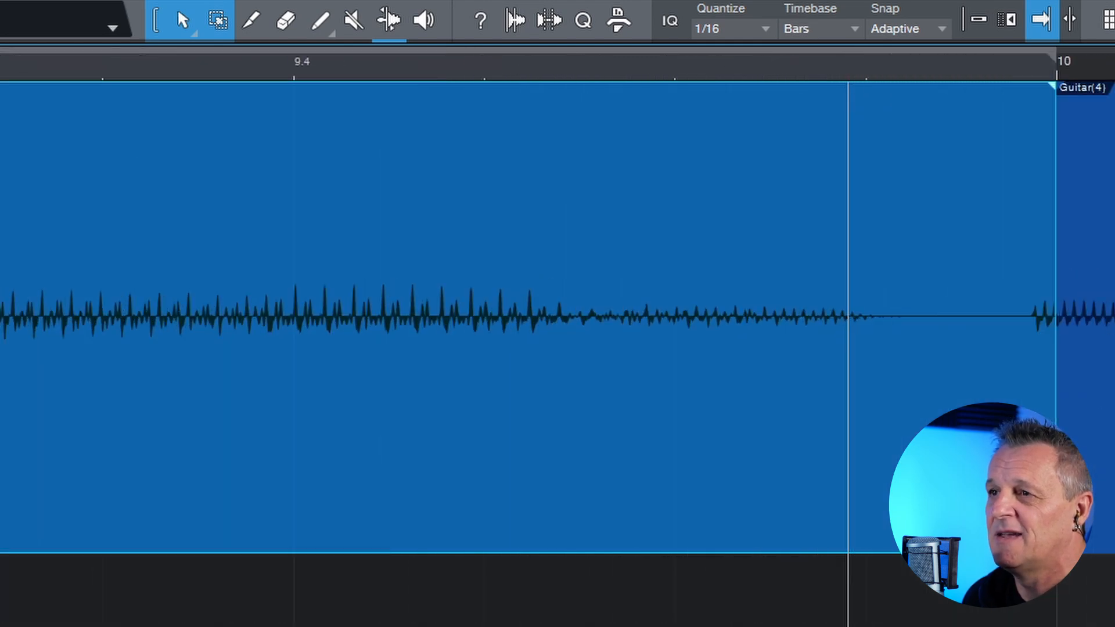
{"action": "left_click", "coordinate": [689, 508]}
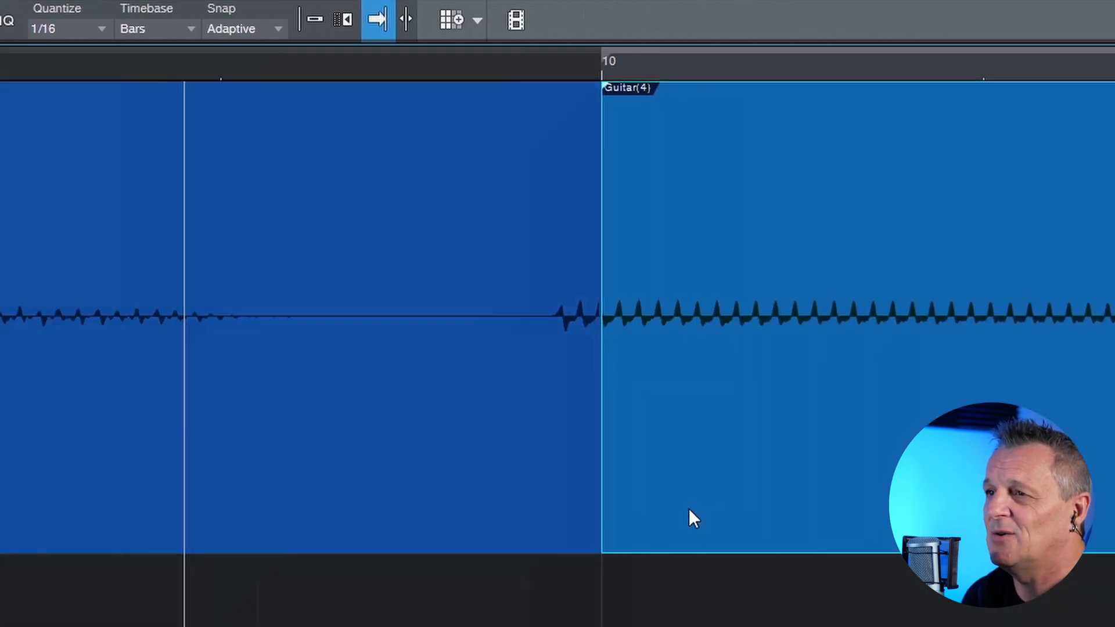
{"action": "left_click_drag", "start_coordinate": [528, 82], "coordinate": [494, 103]}
{"action": "left_click", "coordinate": [422, 533]}
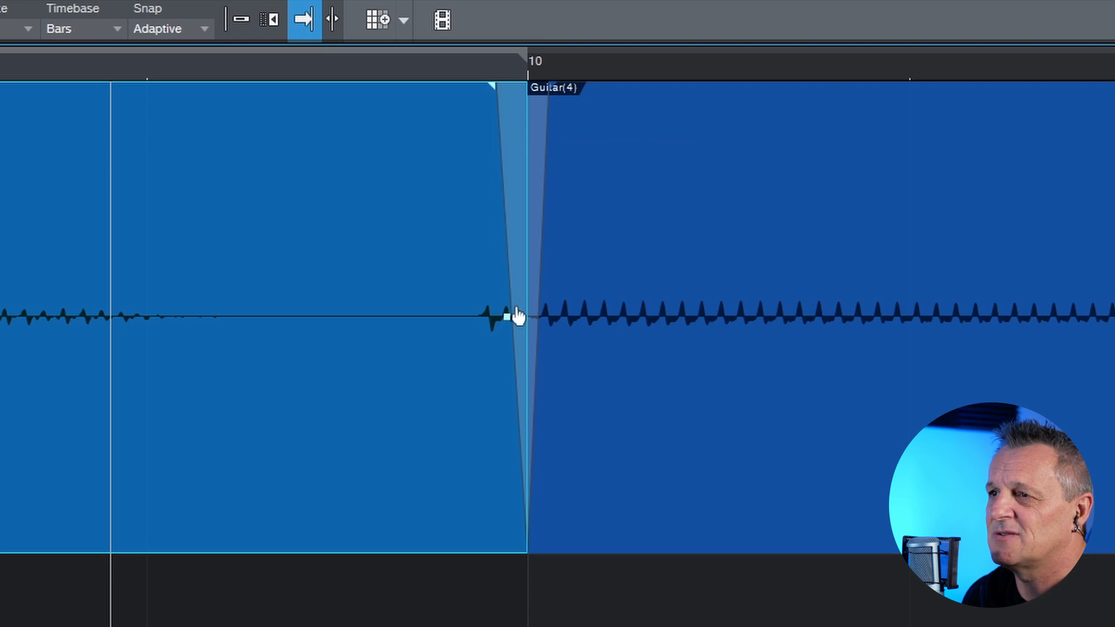
{"action": "left_click_drag", "start_coordinate": [526, 311], "coordinate": [534, 333]}
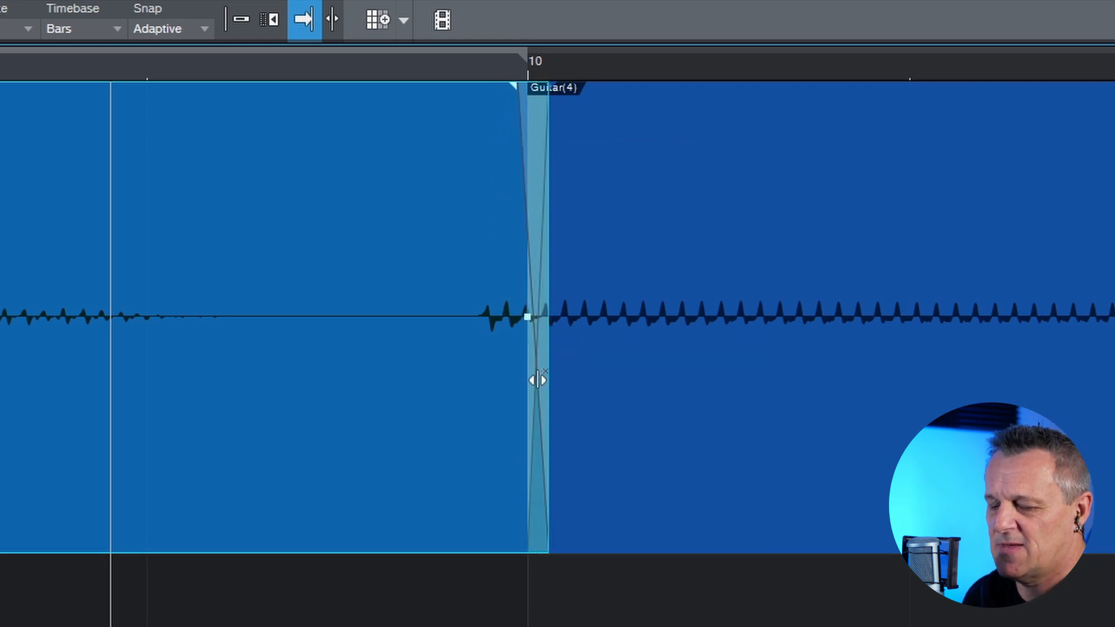
{"action": "left_click_drag", "start_coordinate": [537, 381], "coordinate": [456, 391]}
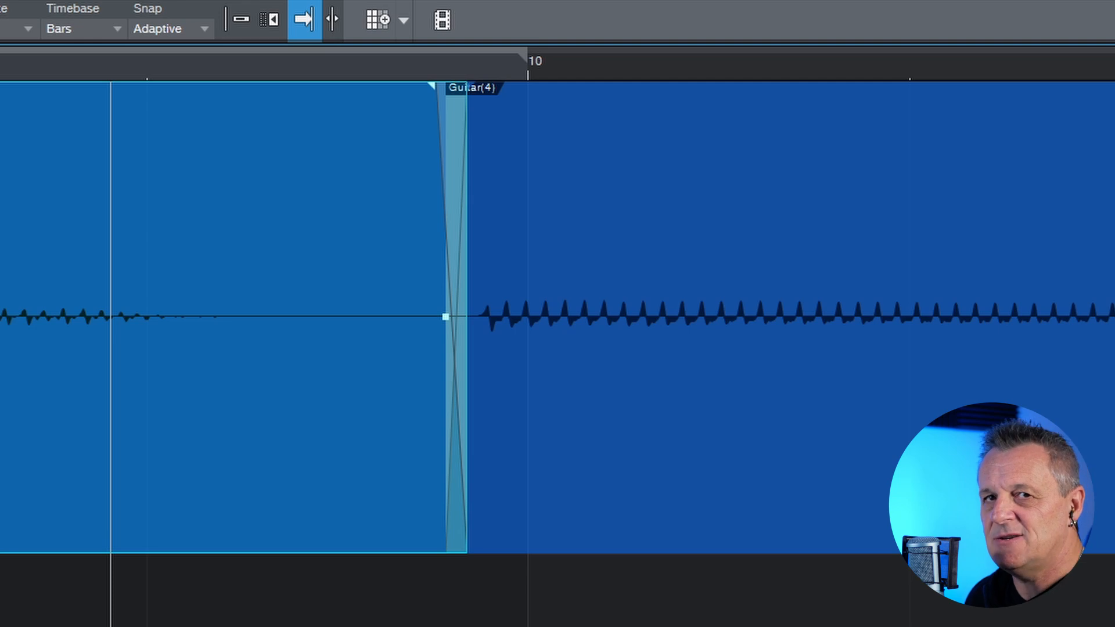
Play back the crossfaded transition across bar 10, starting at 9.3.
{"action": "key", "text": "w"}
{"action": "key", "text": "w"}
{"action": "key", "text": "w"}
{"action": "key", "text": "w"}
{"action": "key", "text": "w"}
{"action": "key", "text": "w"}
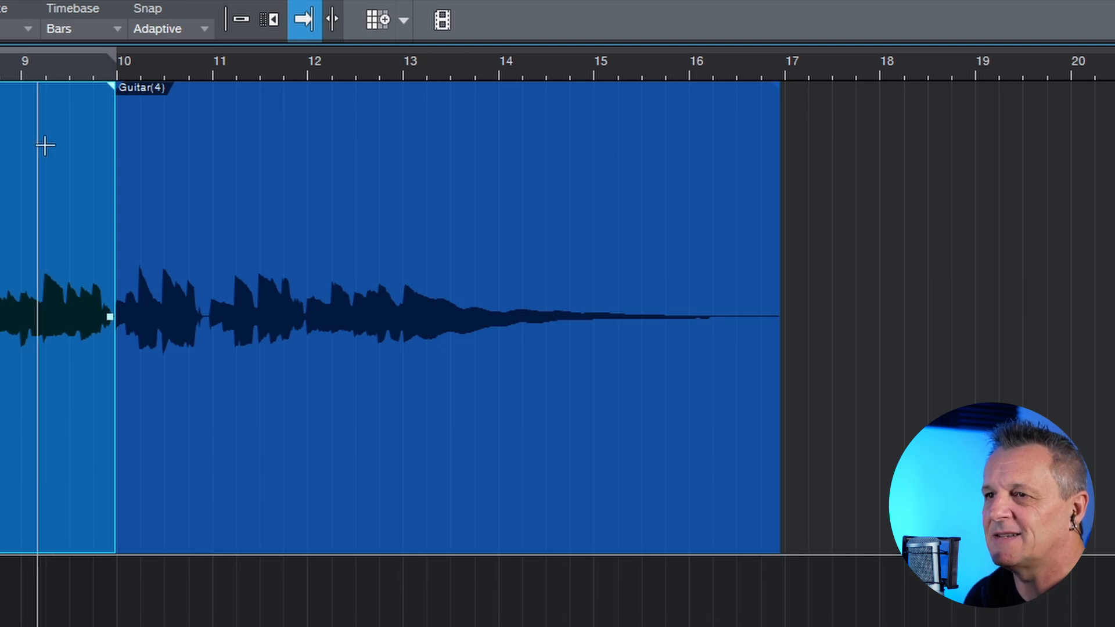
{"action": "left_click", "coordinate": [71, 60]}
{"action": "key", "text": "space"}
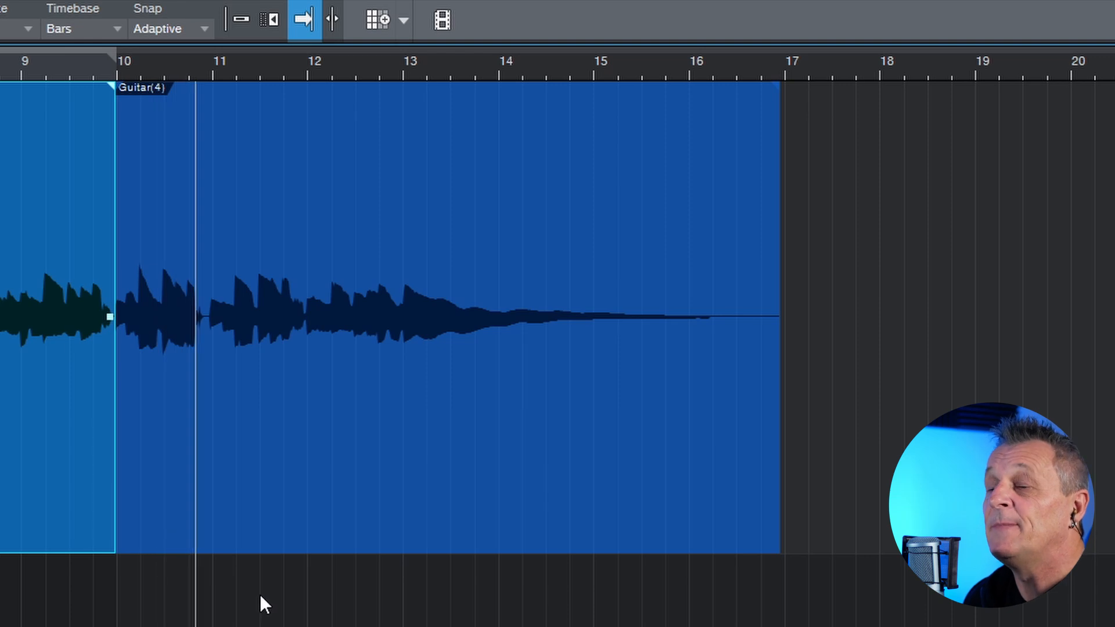
{"action": "key", "text": "space"}
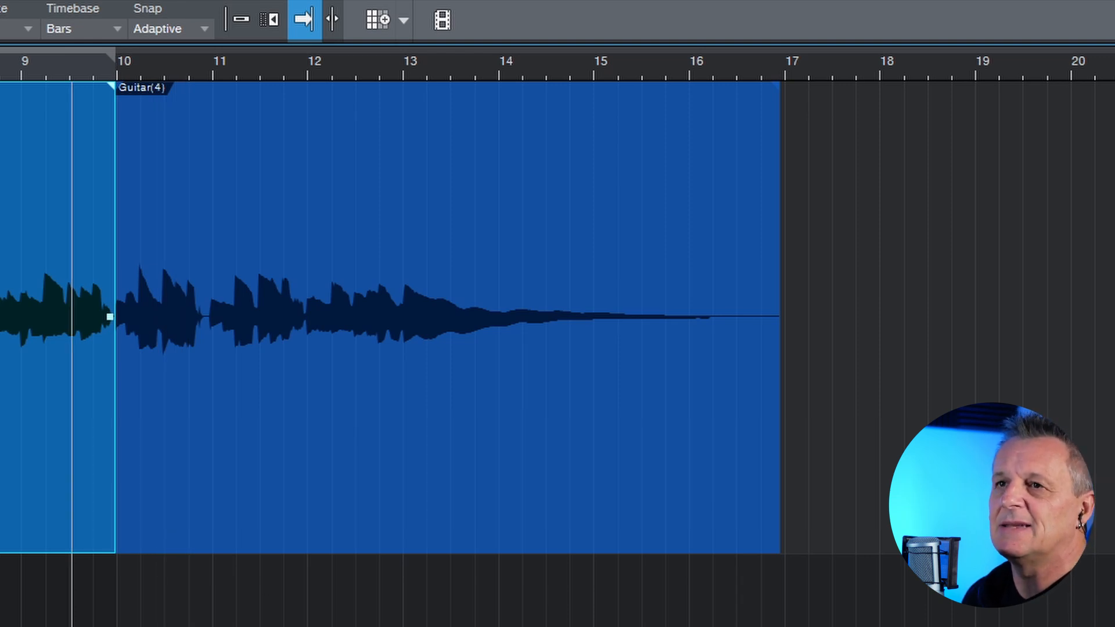
Delete the silent guitar event in bar 1.
{"action": "key", "text": "comma"}
{"action": "left_click", "coordinate": [55, 348]}
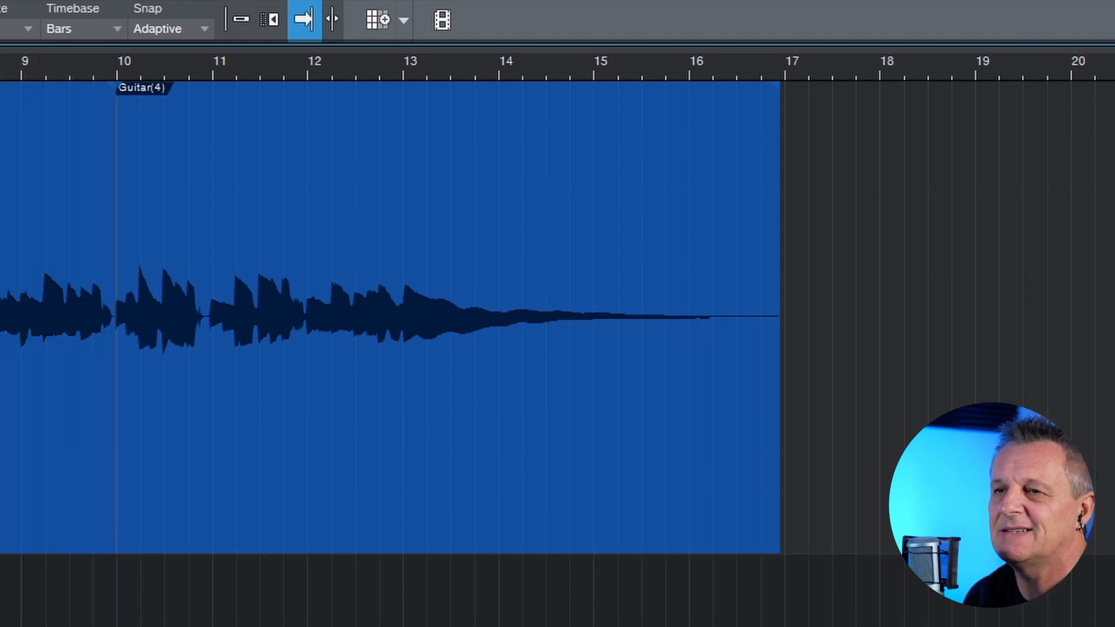
{"action": "key", "text": "e"}
{"action": "key", "text": "e"}
{"action": "key", "text": "e"}
{"action": "key", "text": "e"}
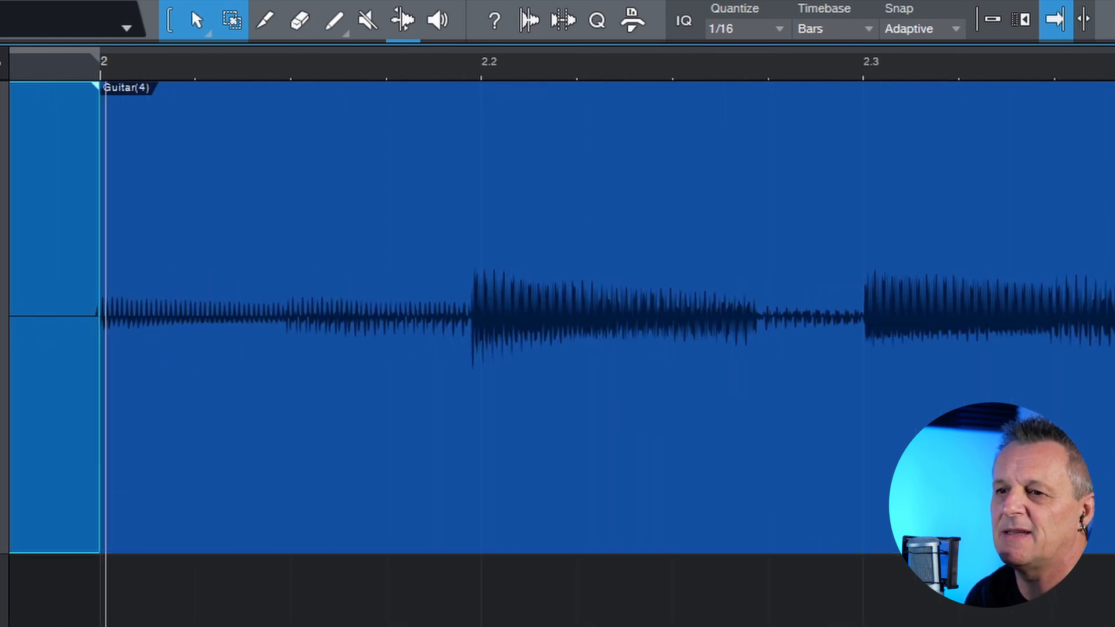
{"action": "key", "text": "comma"}
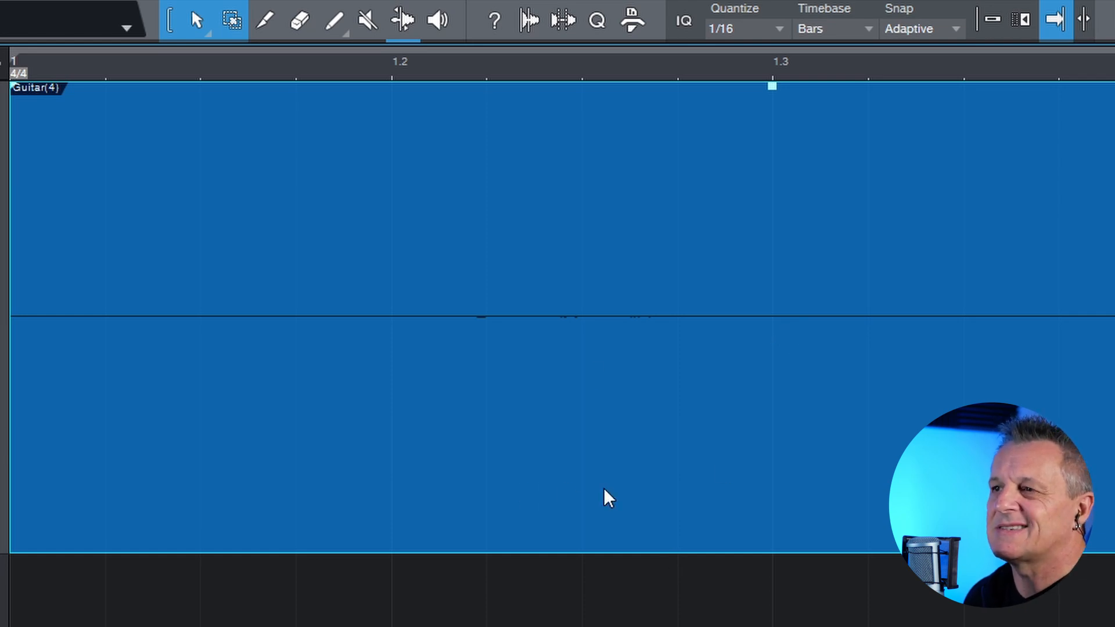
{"action": "key", "text": "Delete"}
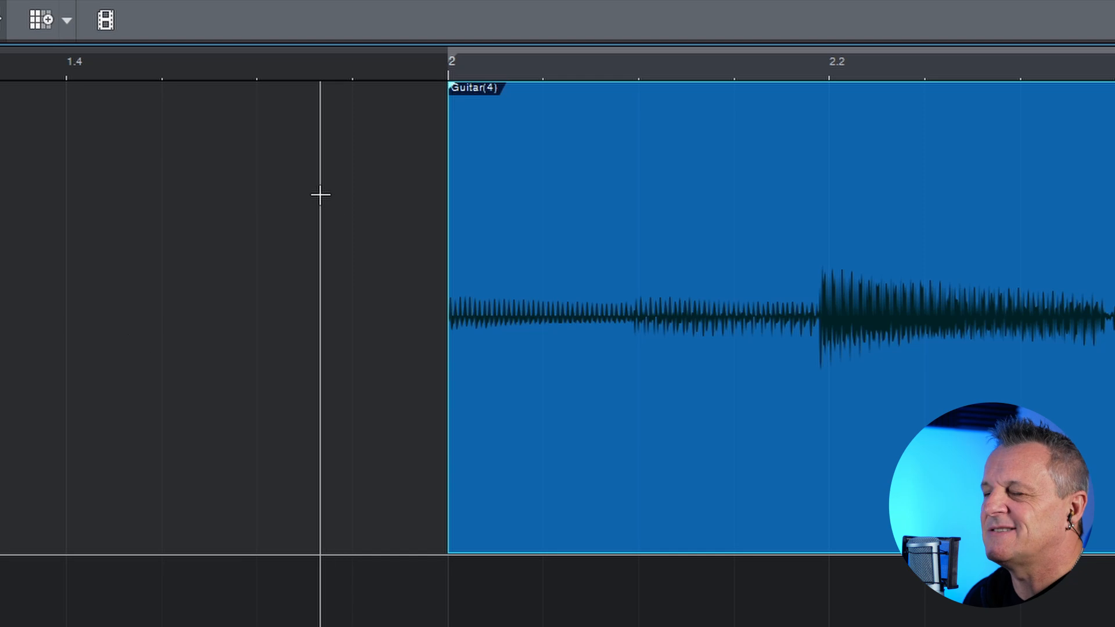
Extend the start of the first guitar event slightly before bar 2 to include the note's attack, and add a short fade-in.
{"action": "left_click", "coordinate": [447, 68]}
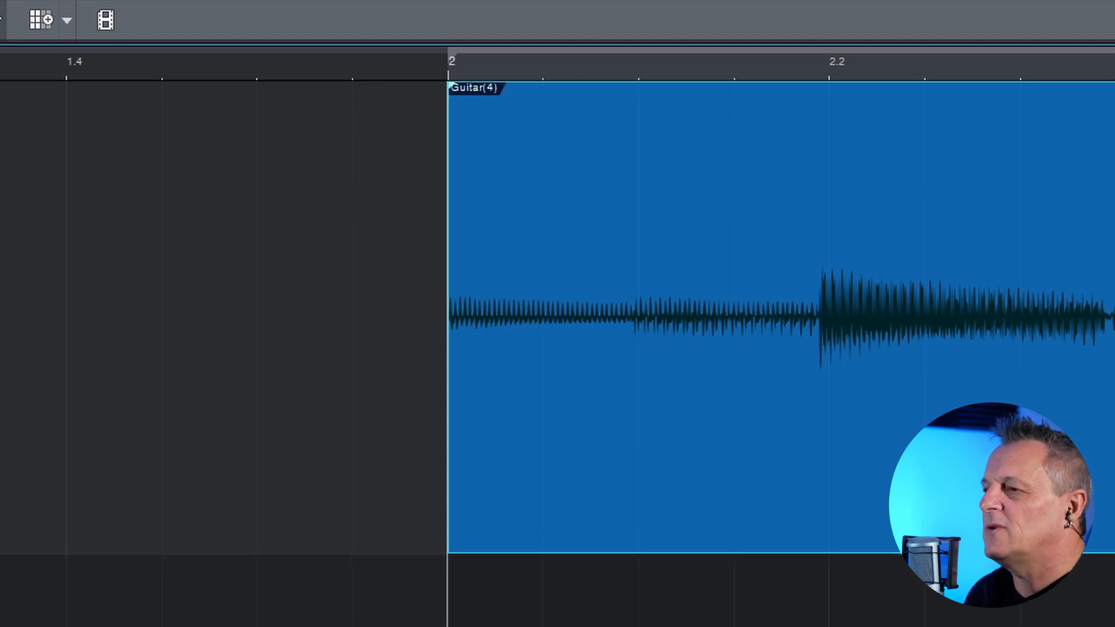
{"action": "key", "text": "e"}
{"action": "key", "text": "e"}
{"action": "key", "text": "e"}
{"action": "key", "text": "e"}
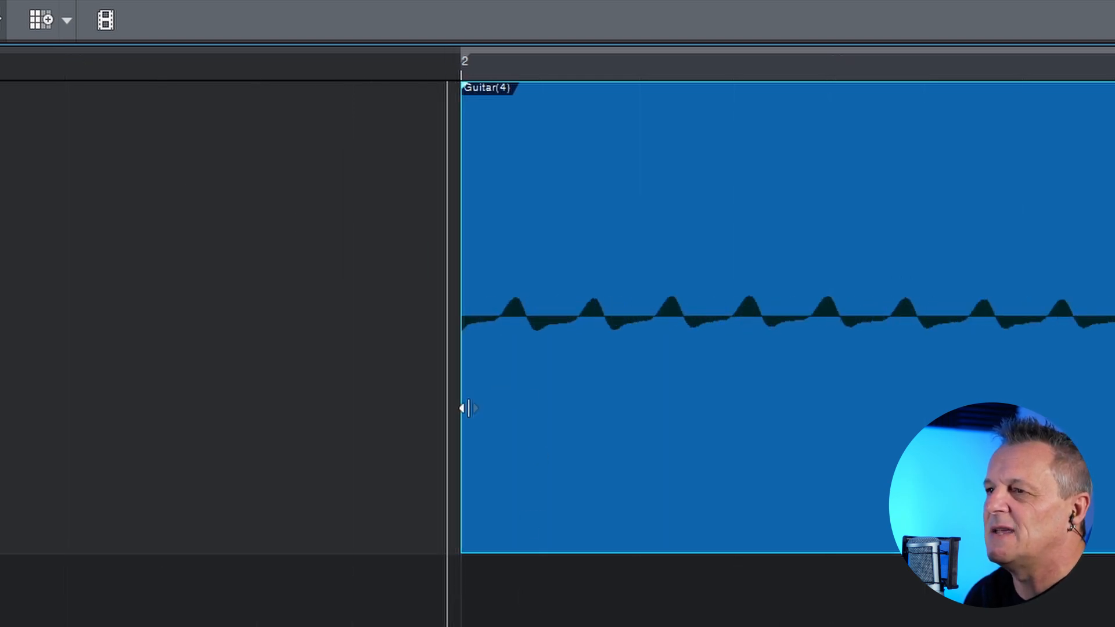
{"action": "left_click_drag", "start_coordinate": [468, 408], "coordinate": [388, 416]}
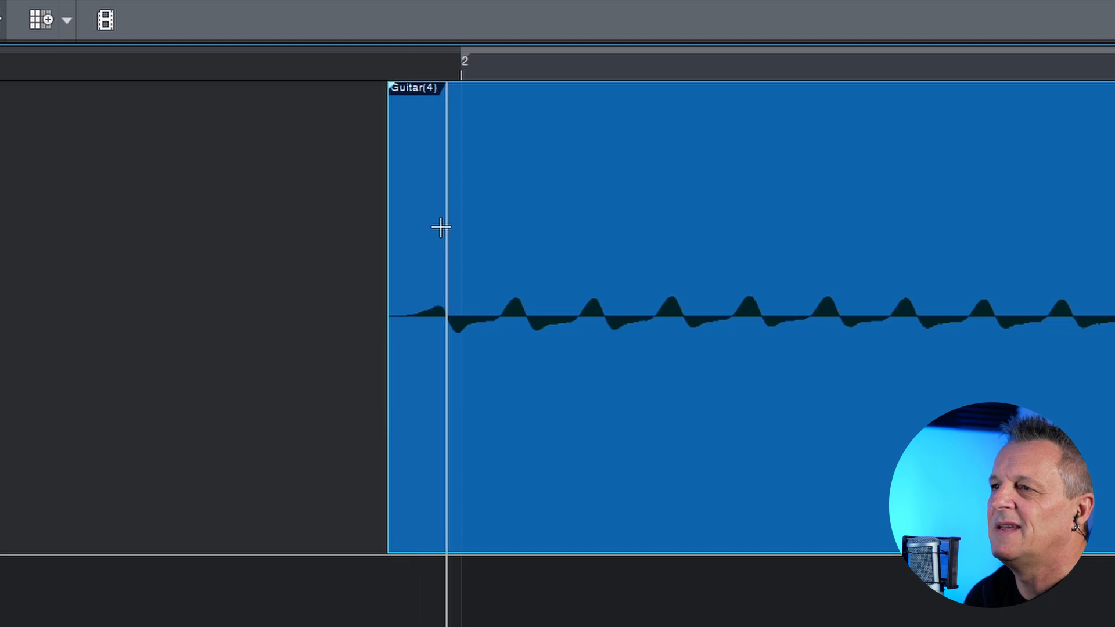
{"action": "left_click_drag", "start_coordinate": [394, 94], "coordinate": [420, 100]}
Play back the new start of the guitar part, beginning around 1.4.
{"action": "key", "text": "w"}
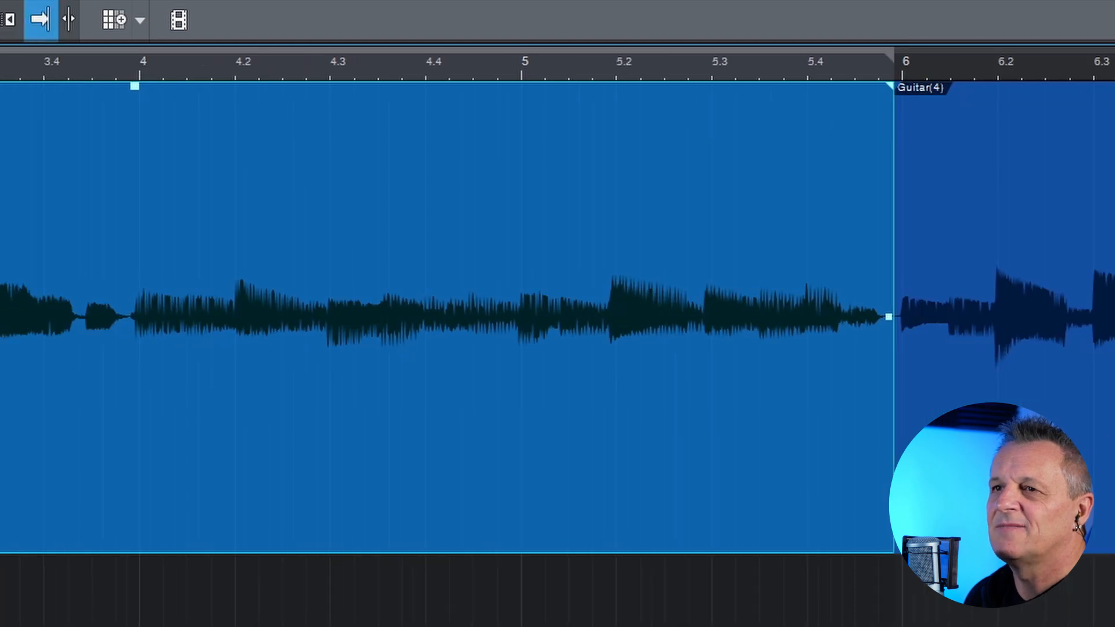
{"action": "left_click", "coordinate": [46, 66]}
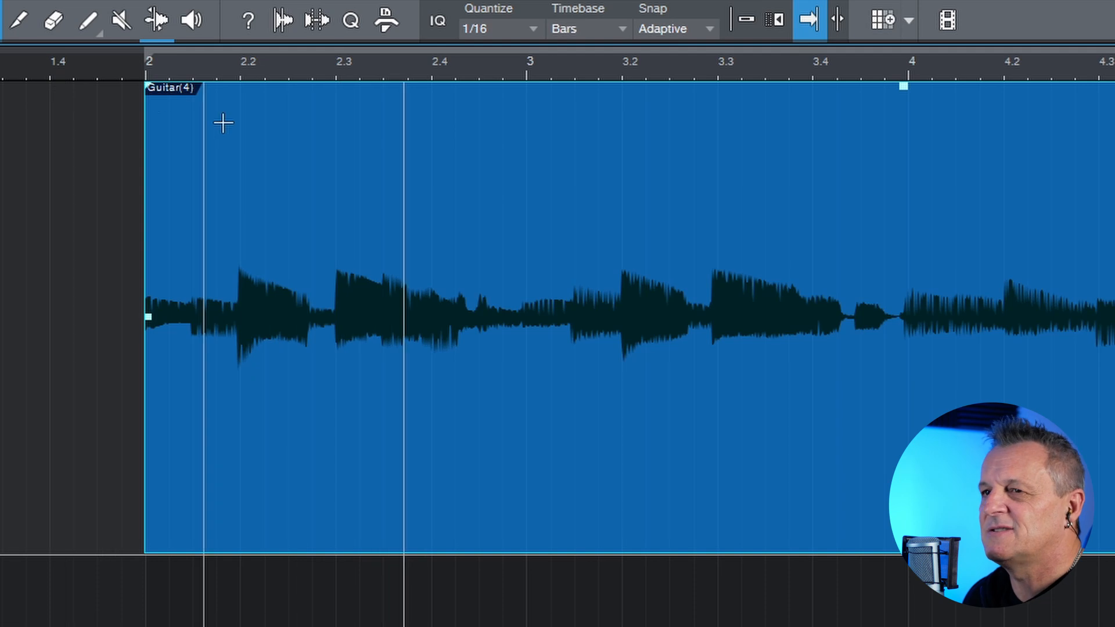
{"action": "key", "text": "space"}
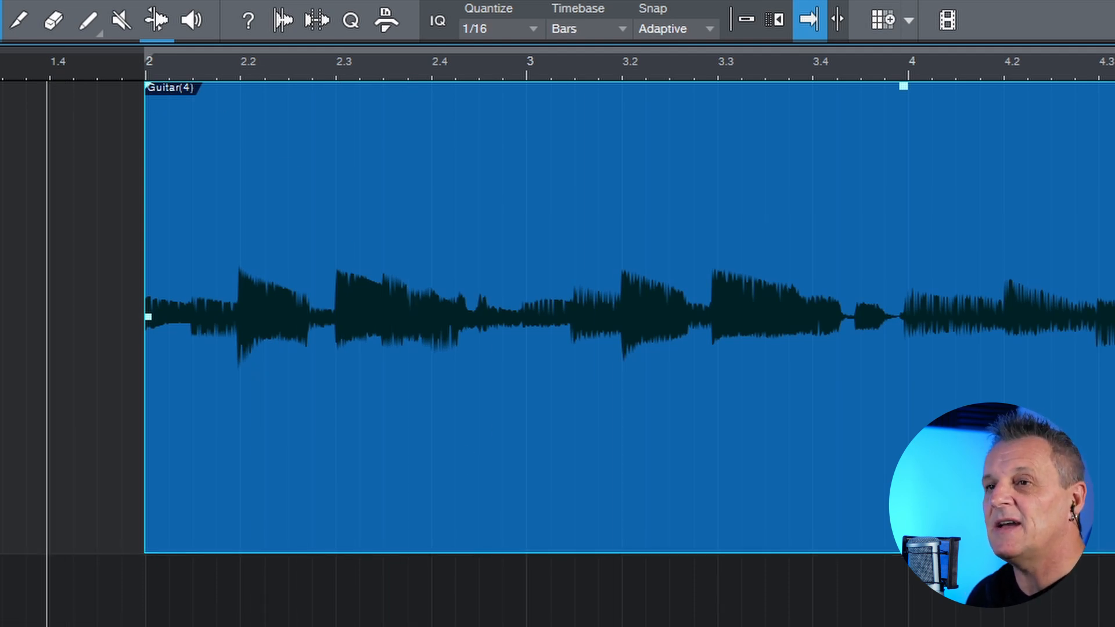
Listen to the decaying last note of the guitar part, starting at bar 13.
{"action": "scroll", "coordinate": [558, 317], "scroll_direction": "right", "scroll_amount": 15}
{"action": "scroll", "coordinate": [558, 318], "scroll_direction": "left", "scroll_amount": 5}
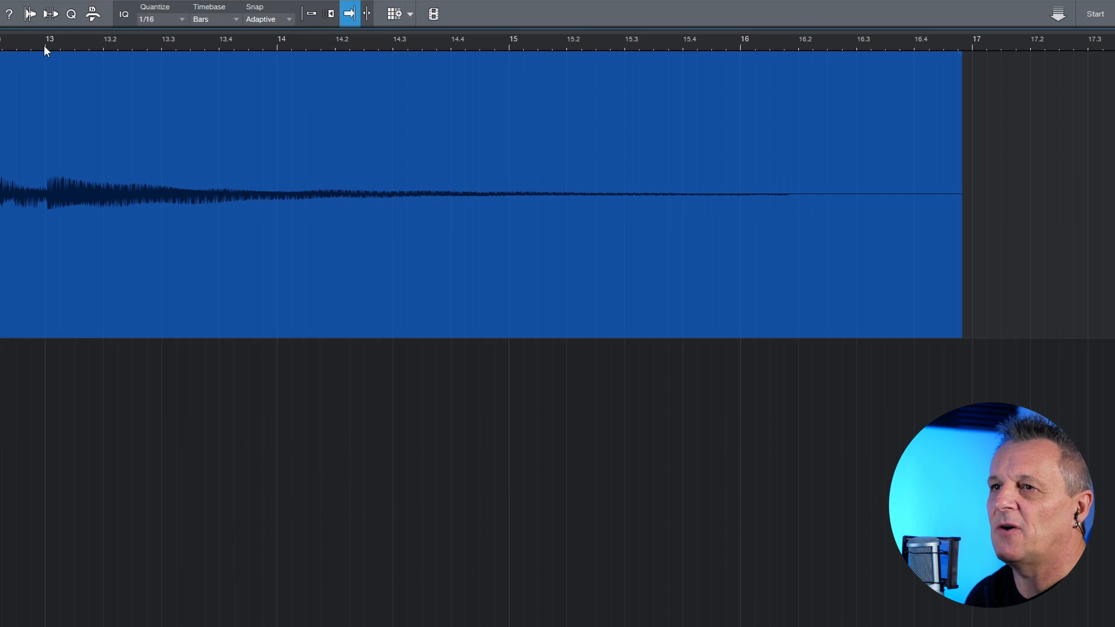
{"action": "left_click", "coordinate": [45, 50]}
{"action": "key", "text": "space"}
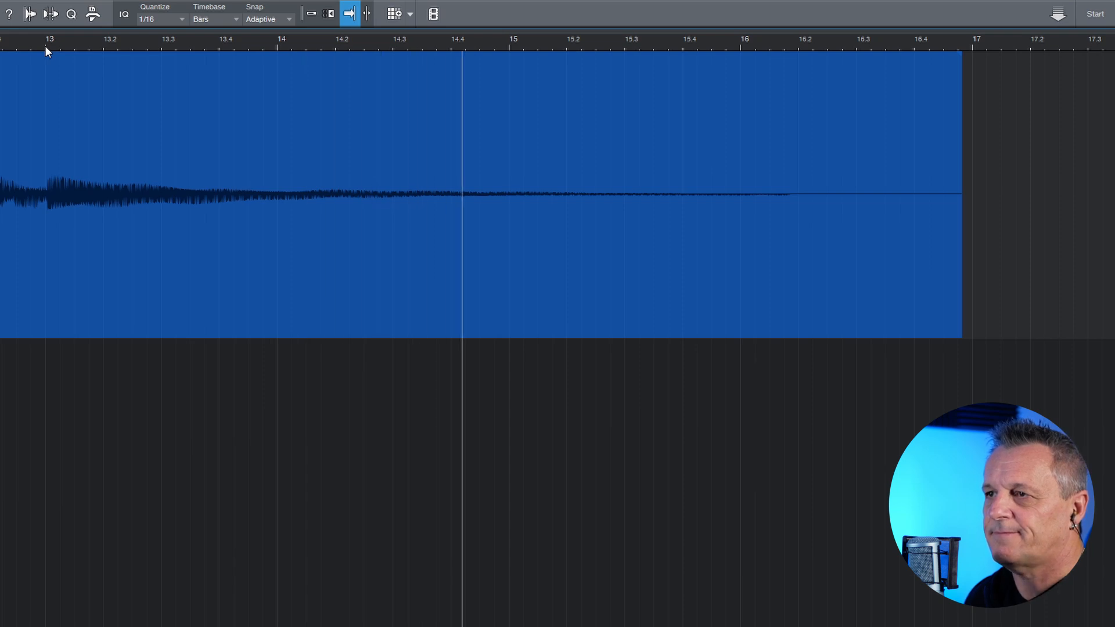
{"action": "key", "text": "space"}
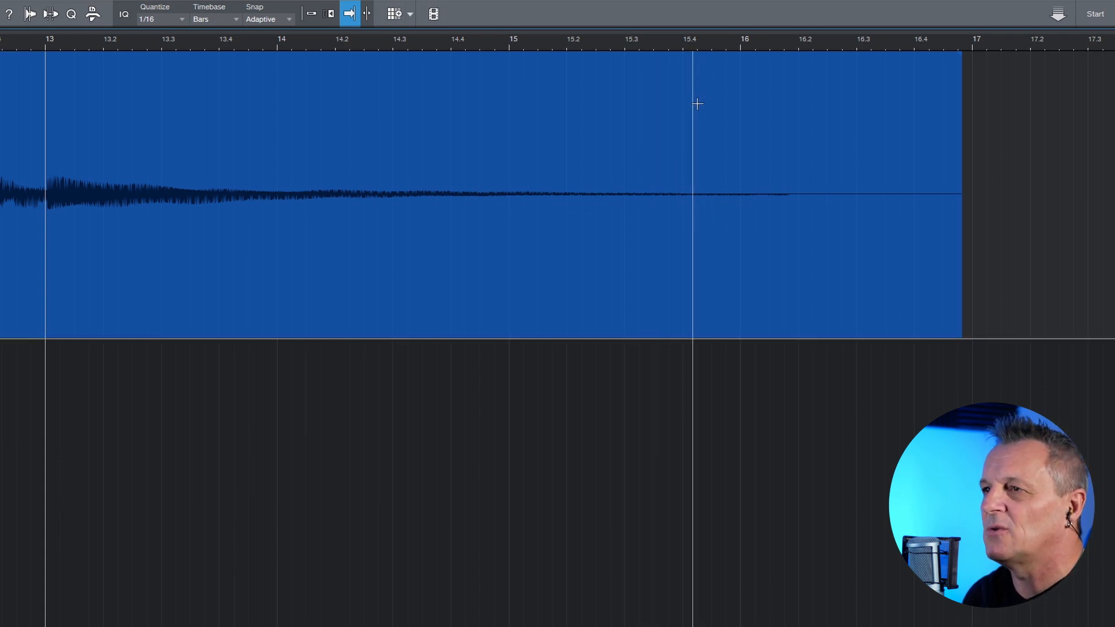
Listen to the end of the last note's decay again, starting at 15.2.
{"action": "left_click", "coordinate": [566, 41]}
{"action": "key", "text": "space"}
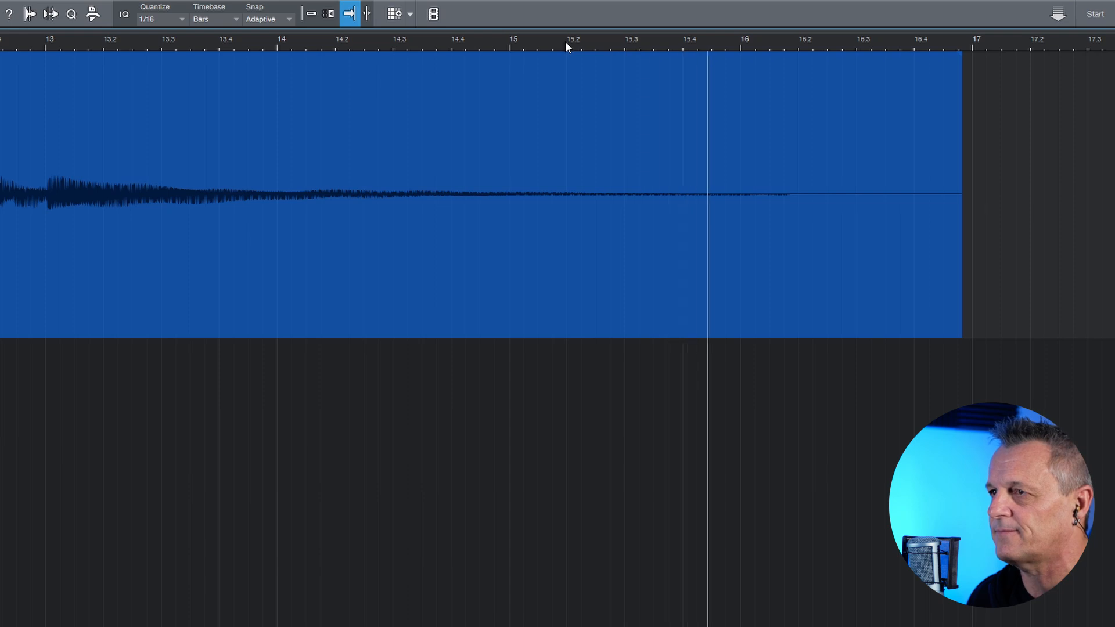
{"action": "key", "text": "space"}
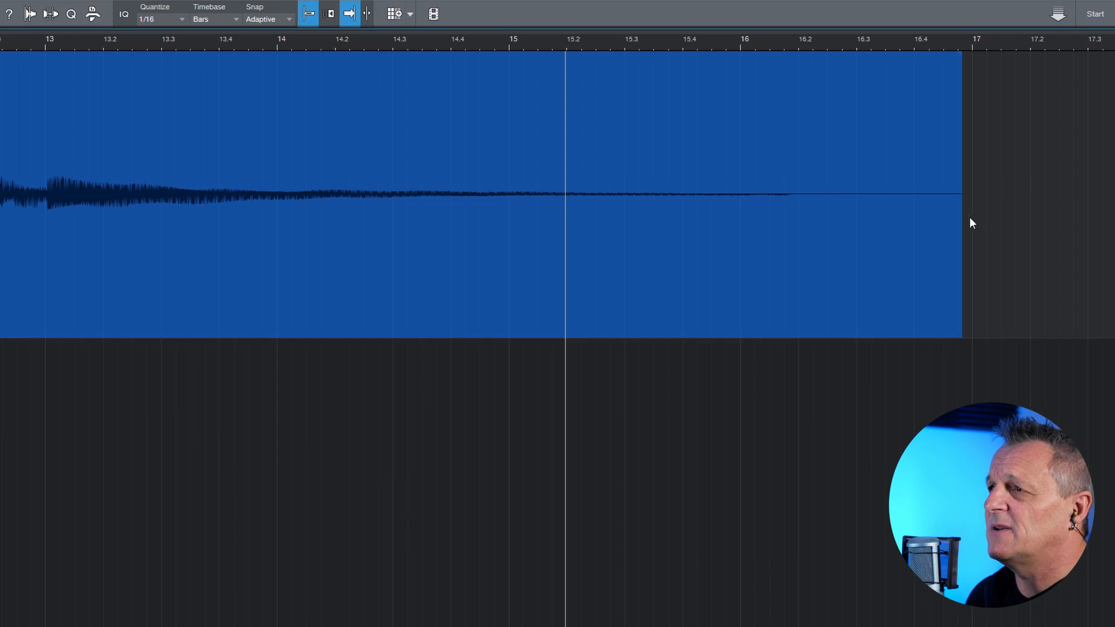
Trim the end of the last guitar event back to bar 16 and listen to the shortened ending.
{"action": "left_click_drag", "start_coordinate": [959, 227], "coordinate": [744, 238]}
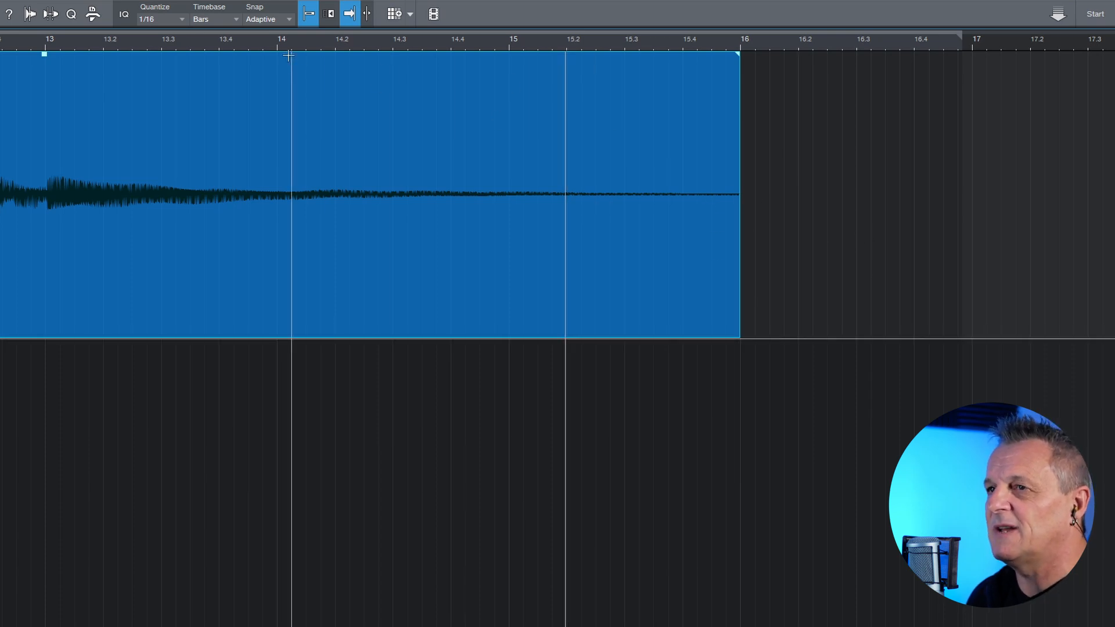
{"action": "key", "text": "space"}
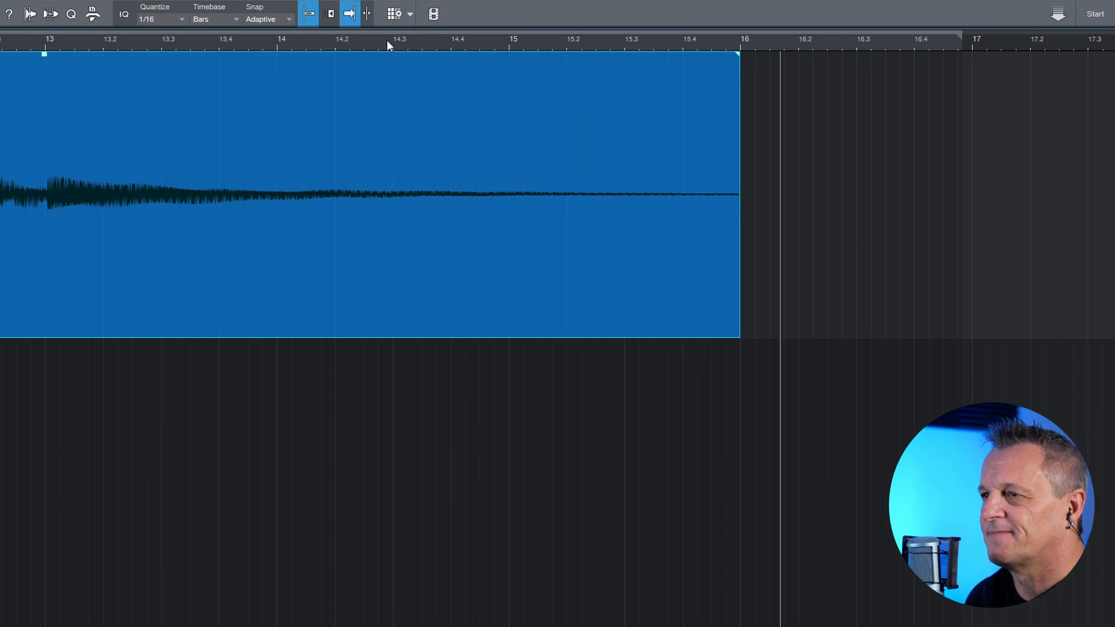
{"action": "key", "text": "space"}
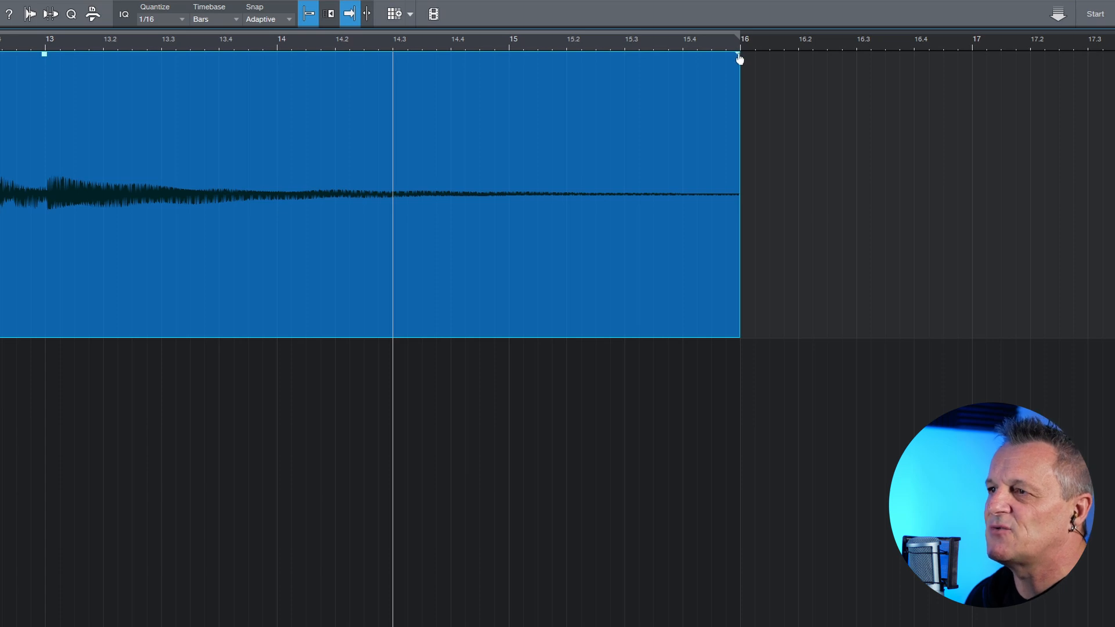
Add a long fade-out to the last guitar event, from about 14.1 to its end at bar 16, and play it back.
{"action": "mouse_move", "coordinate": [739, 59]}
{"action": "left_mouse_down"}
{"action": "mouse_move", "coordinate": [654, 75]}
{"action": "mouse_move", "coordinate": [300, 85]}
{"action": "left_mouse_up"}
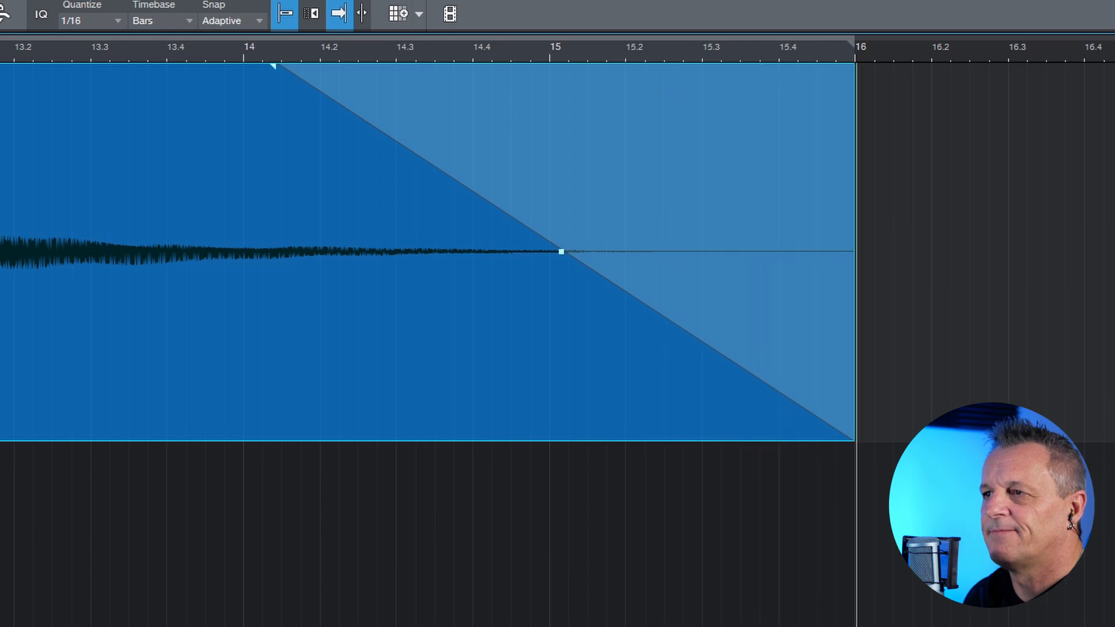
{"action": "key", "text": "space"}
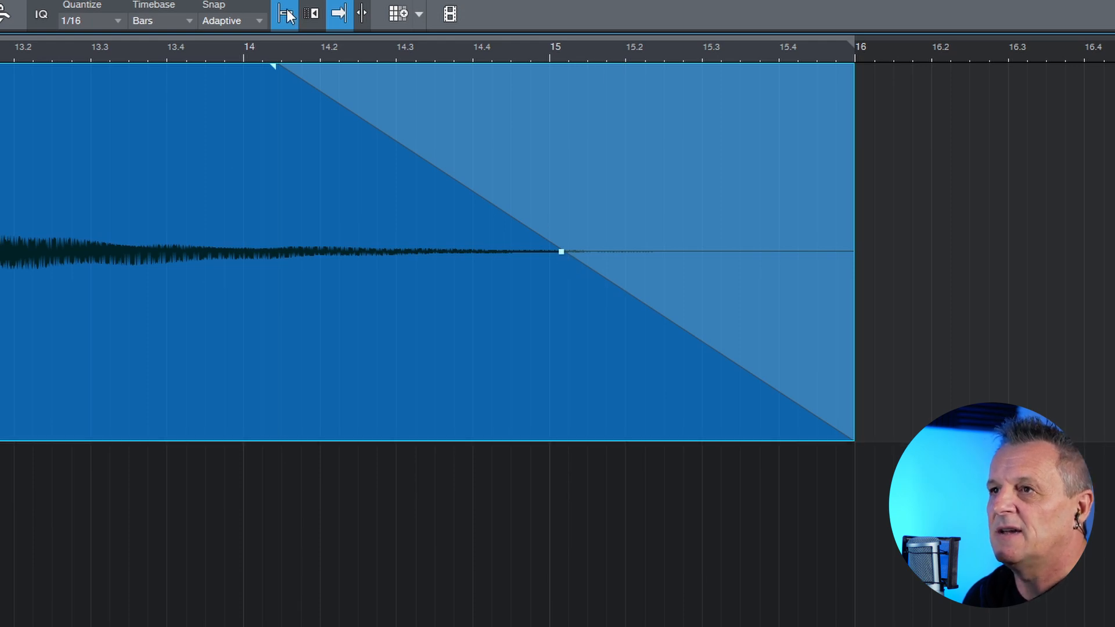
Bend the last guitar event's fade-out curve upward so the note holds its level longer before dropping.
{"action": "left_click_drag", "start_coordinate": [561, 260], "coordinate": [622, 231]}
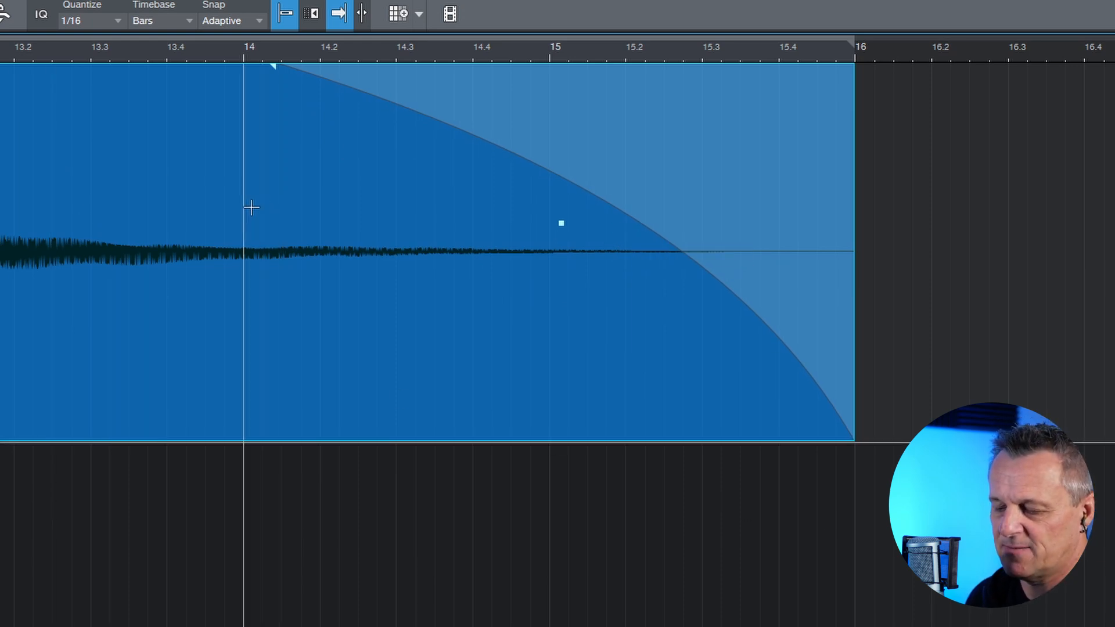
{"action": "key", "text": "w"}
{"action": "key", "text": "w"}
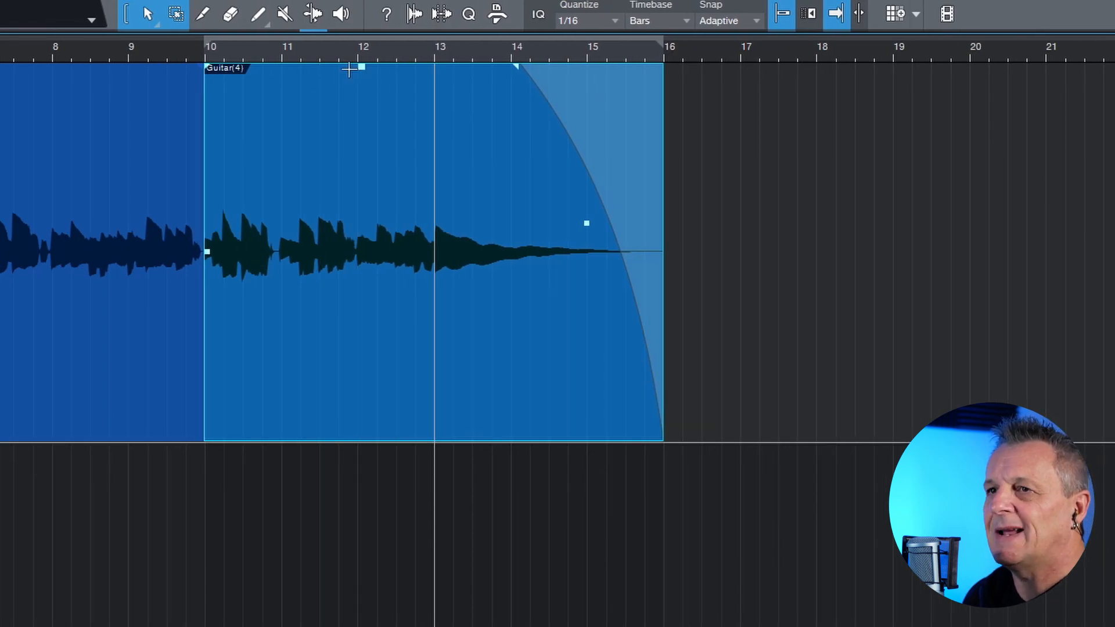
Lower the last guitar event's volume and add a fade-in from bar 10 to about bar 11, bending its curve downward.
{"action": "left_click_drag", "start_coordinate": [363, 76], "coordinate": [369, 114]}
{"action": "left_click_drag", "start_coordinate": [214, 115], "coordinate": [275, 123]}
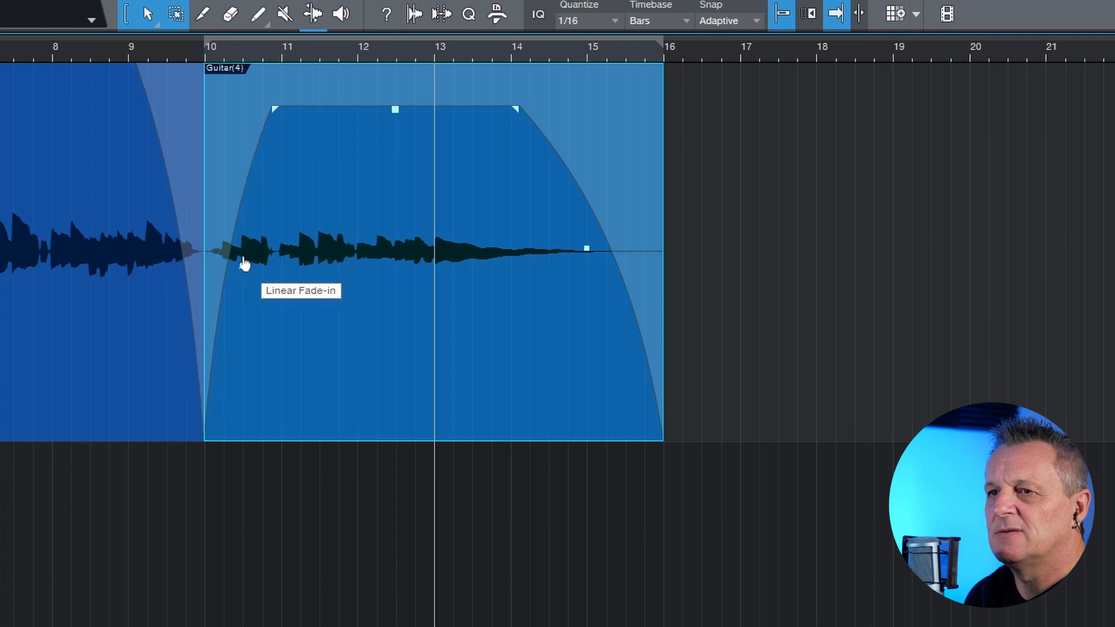
{"action": "left_click_drag", "start_coordinate": [244, 265], "coordinate": [325, 325]}
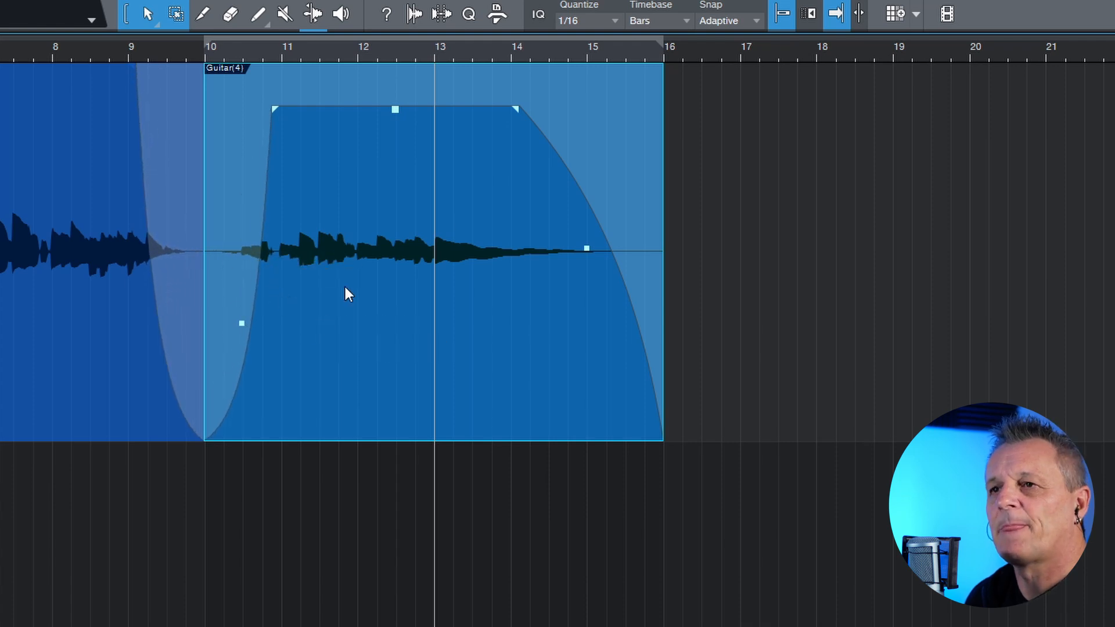
Undo the fade-in, volume, and fade-out curve changes on the last guitar event, back to the straight fade-out.
{"action": "key", "text": "ctrl+z"}
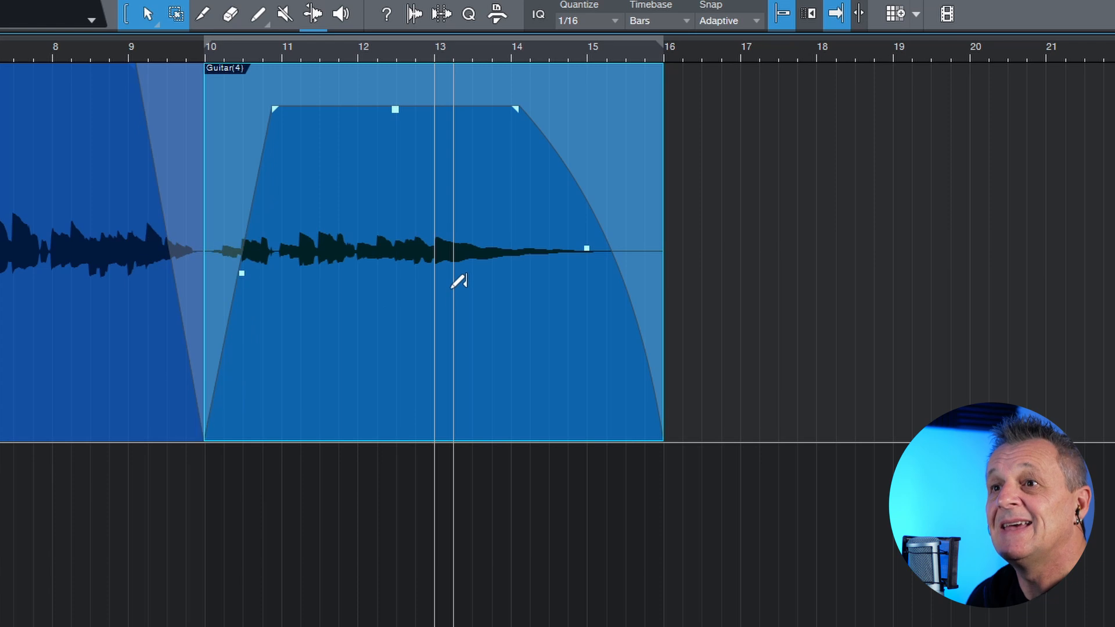
{"action": "key", "text": "ctrl+z"}
{"action": "key", "text": "ctrl+z"}
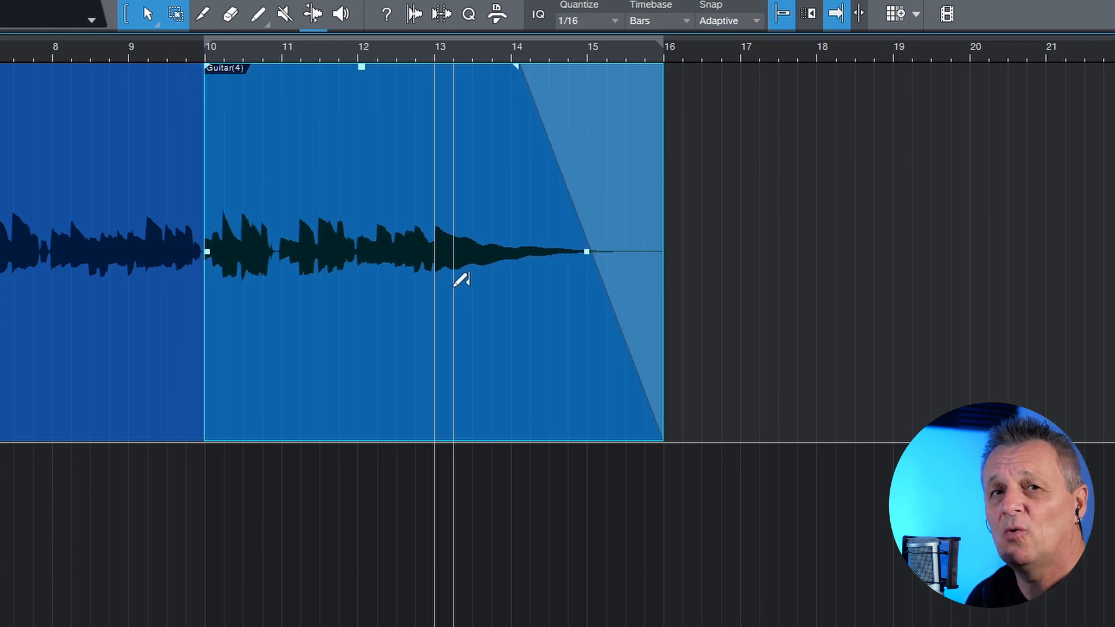